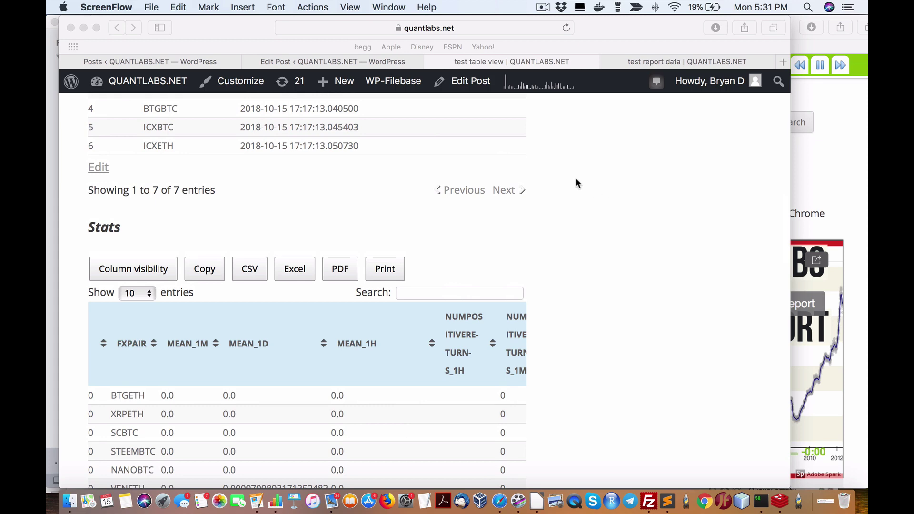
- Switch from the table view page to the test report data page and look over its embedded report
{"action": "scroll", "coordinate": [552, 204], "scroll_direction": "up", "scroll_amount": 10}
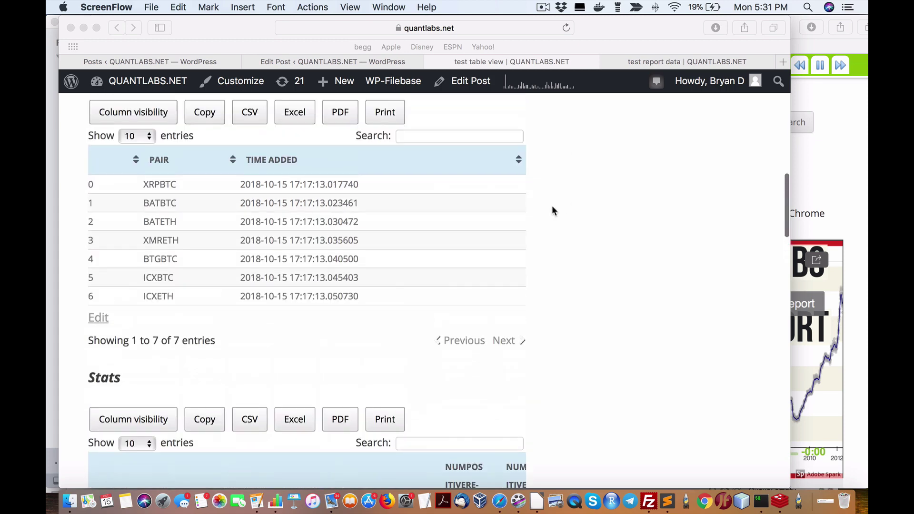
{"action": "scroll", "coordinate": [552, 204], "scroll_direction": "up", "scroll_amount": 10}
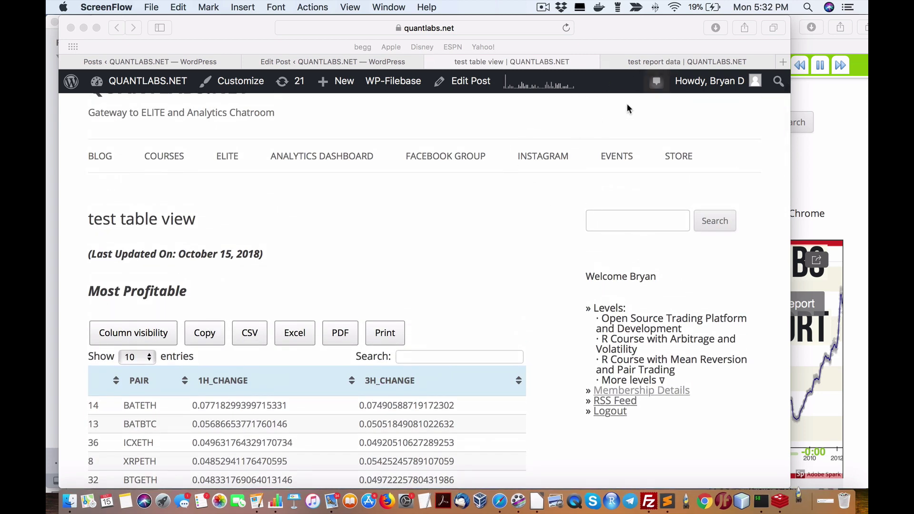
{"action": "left_click", "coordinate": [662, 63]}
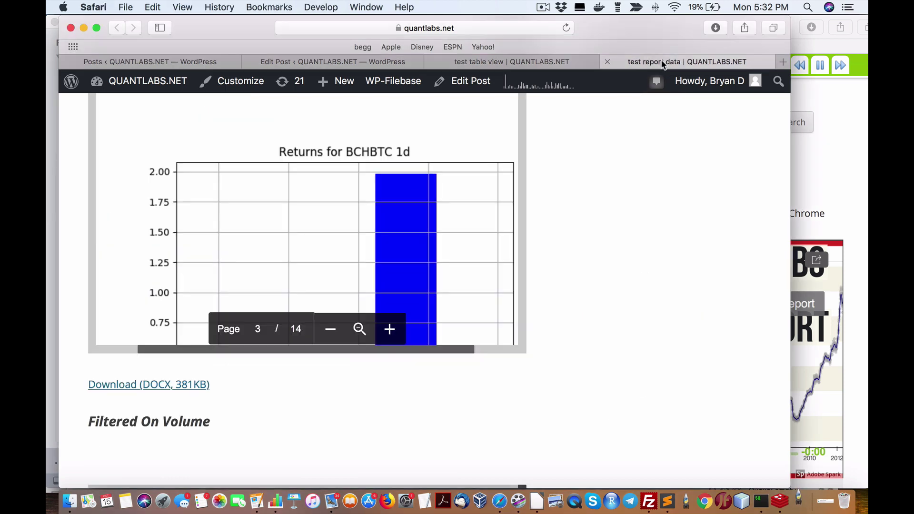
{"action": "scroll", "coordinate": [573, 107], "scroll_direction": "up", "scroll_amount": 10}
{"action": "scroll", "coordinate": [552, 143], "scroll_direction": "down", "scroll_amount": 15}
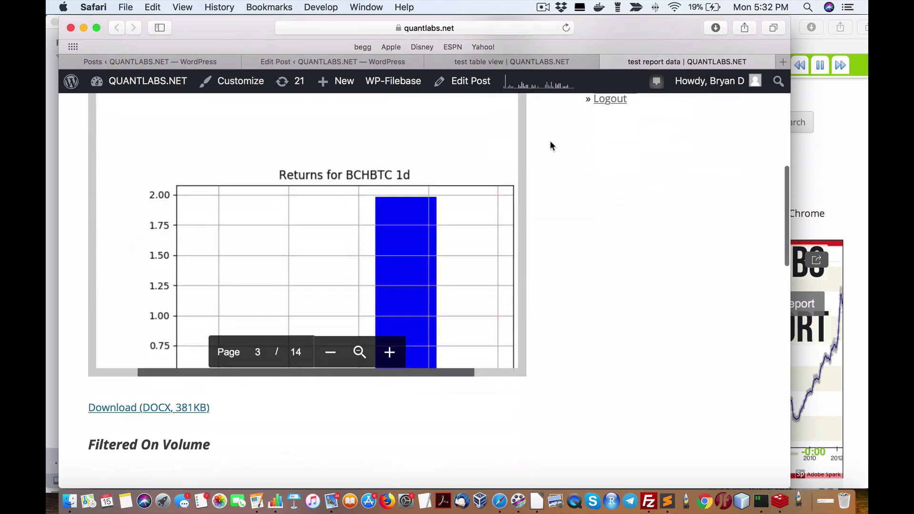
{"action": "scroll", "coordinate": [550, 142], "scroll_direction": "up", "scroll_amount": 15}
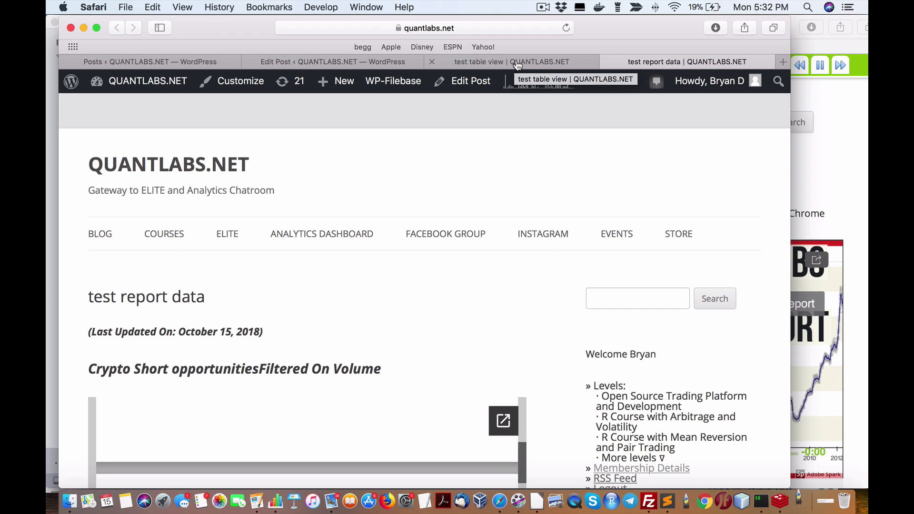
- Return to the test table view page and skim its tables from Most Profitable to Crypto Asset Class Ranking
{"action": "left_click", "coordinate": [550, 62]}
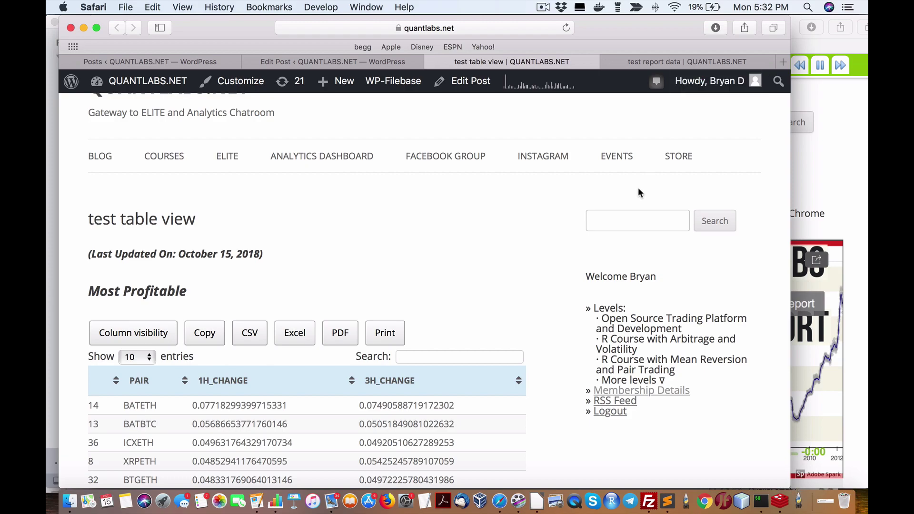
{"action": "scroll", "coordinate": [637, 187], "scroll_direction": "down", "scroll_amount": 10}
{"action": "scroll", "coordinate": [638, 187], "scroll_direction": "down", "scroll_amount": 2}
{"action": "scroll", "coordinate": [638, 187], "scroll_direction": "up", "scroll_amount": 9}
{"action": "scroll", "coordinate": [638, 187], "scroll_direction": "down", "scroll_amount": 8}
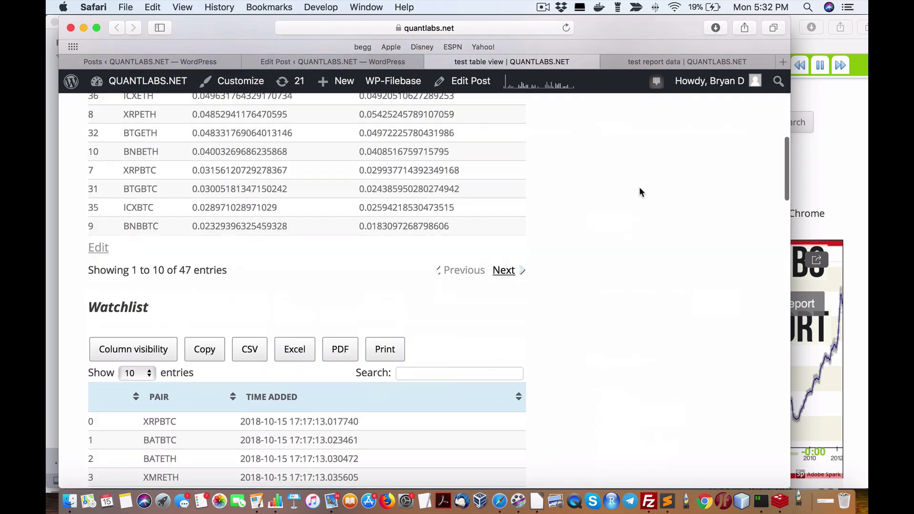
{"action": "scroll", "coordinate": [638, 187], "scroll_direction": "up", "scroll_amount": 5}
{"action": "scroll", "coordinate": [639, 187], "scroll_direction": "up", "scroll_amount": 3}
{"action": "scroll", "coordinate": [377, 239], "scroll_direction": "down", "scroll_amount": 7}
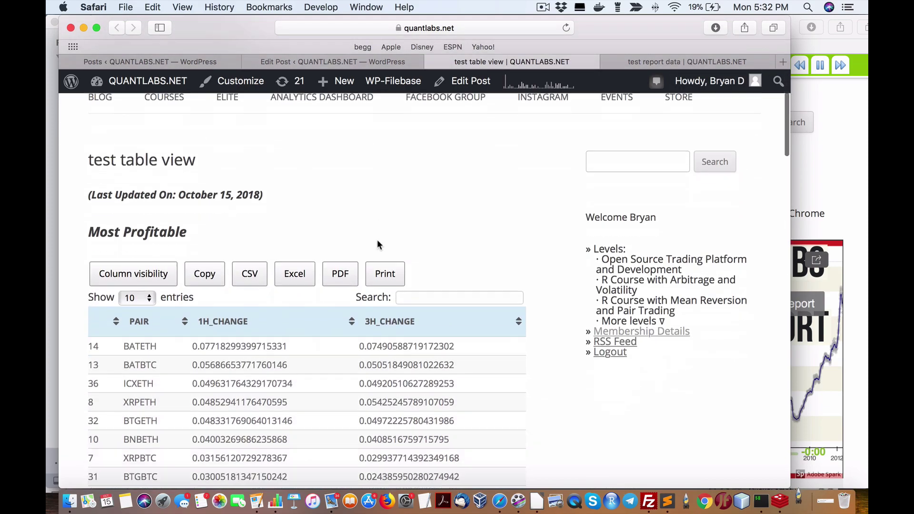
{"action": "scroll", "coordinate": [377, 234], "scroll_direction": "down", "scroll_amount": 15}
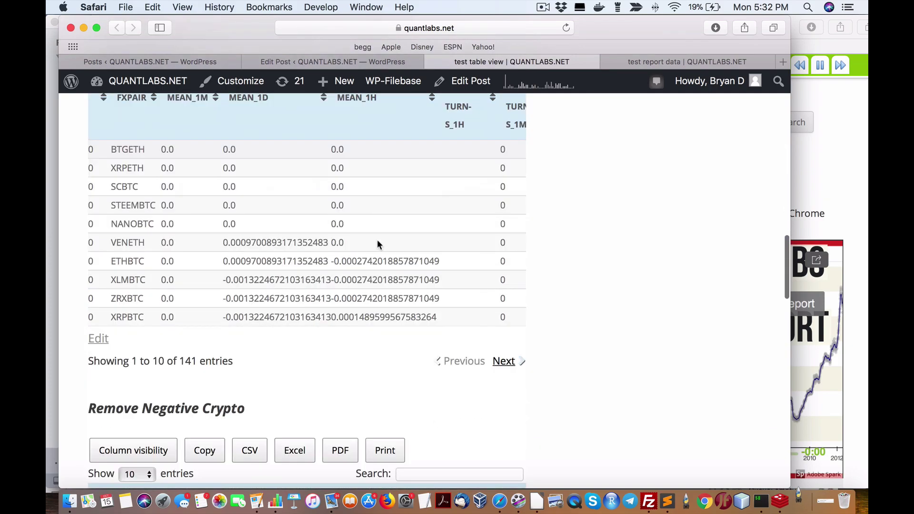
{"action": "scroll", "coordinate": [376, 238], "scroll_direction": "down", "scroll_amount": 8}
{"action": "scroll", "coordinate": [377, 239], "scroll_direction": "up", "scroll_amount": 15}
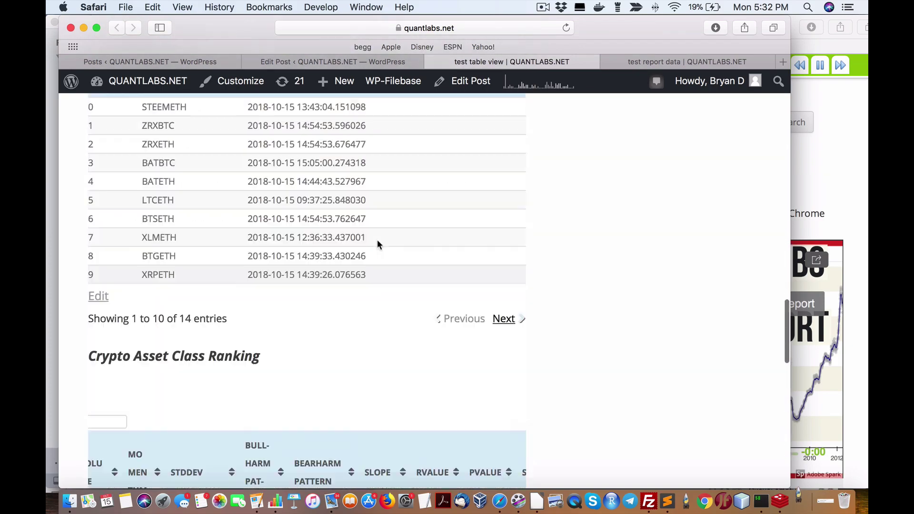
{"action": "scroll", "coordinate": [378, 238], "scroll_direction": "up", "scroll_amount": 12}
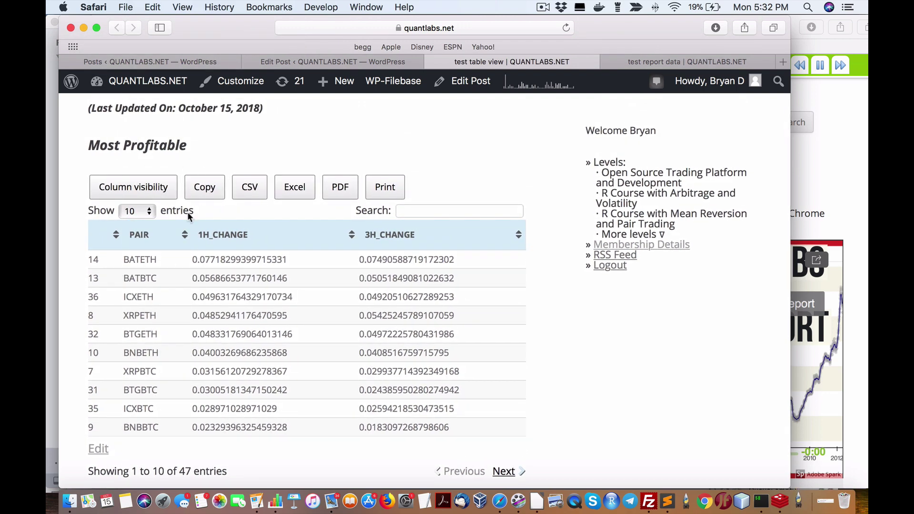
- Sort the Most Profitable table by PAIR in ascending, descending and again ascending order
{"action": "left_click", "coordinate": [186, 238]}
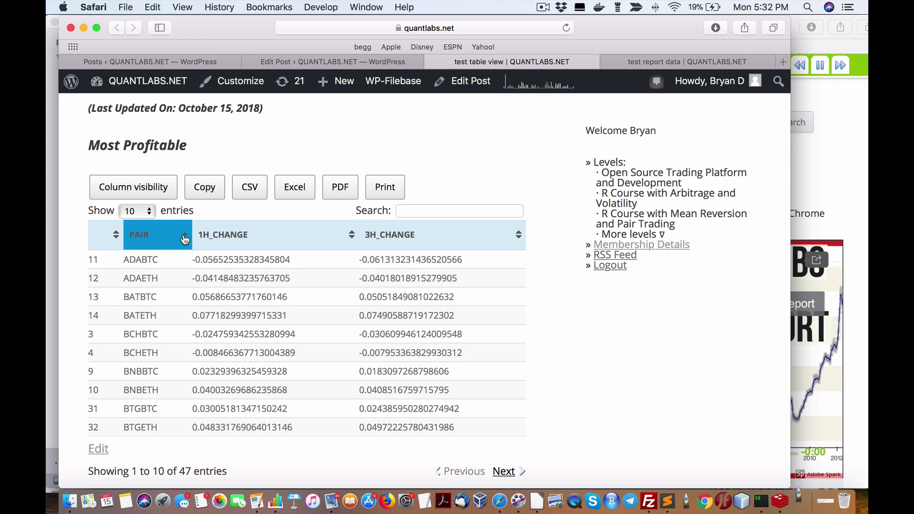
{"action": "left_click", "coordinate": [185, 238]}
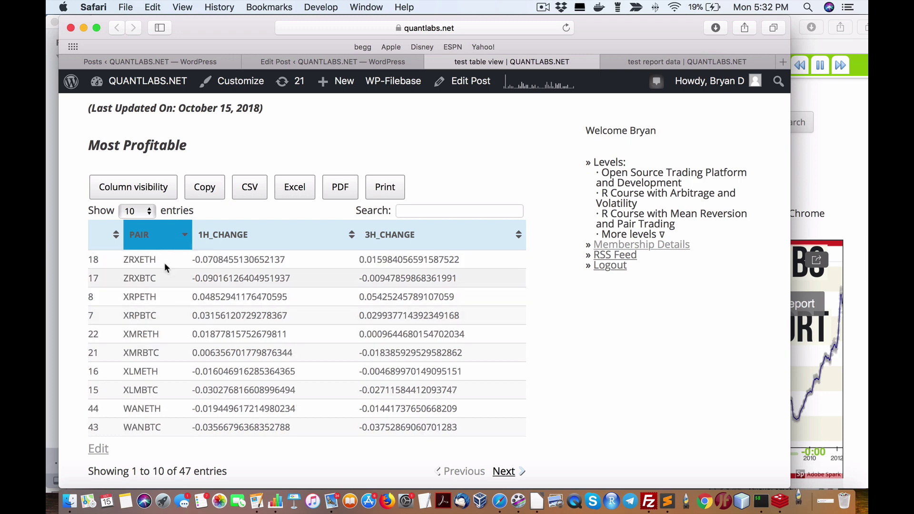
{"action": "left_click", "coordinate": [180, 234]}
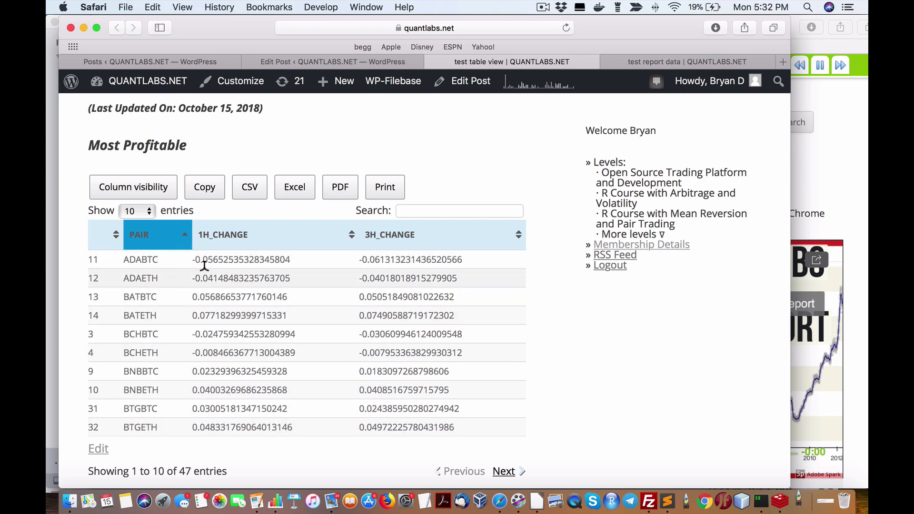
- Sort the Most Profitable table by 1H_CHANGE in descending order, followed by 3H_CHANGE in descending order
{"action": "left_click", "coordinate": [224, 240]}
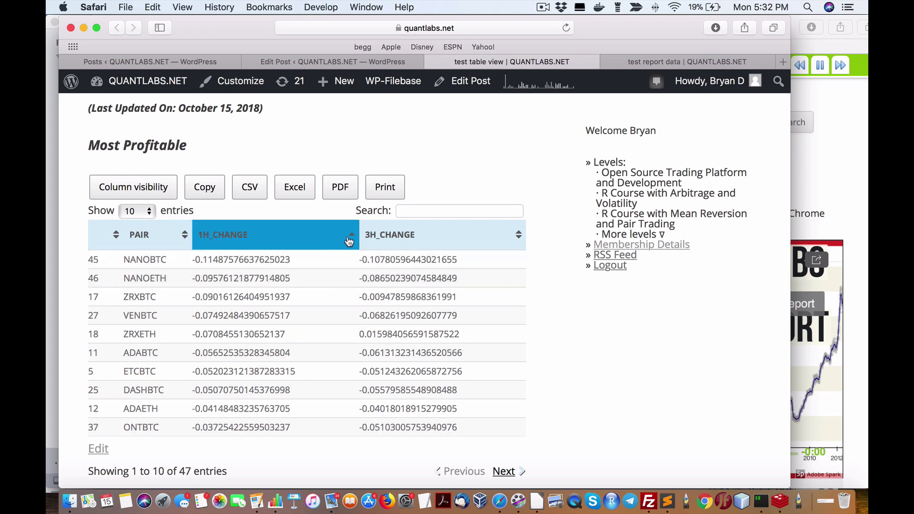
{"action": "left_click", "coordinate": [280, 236]}
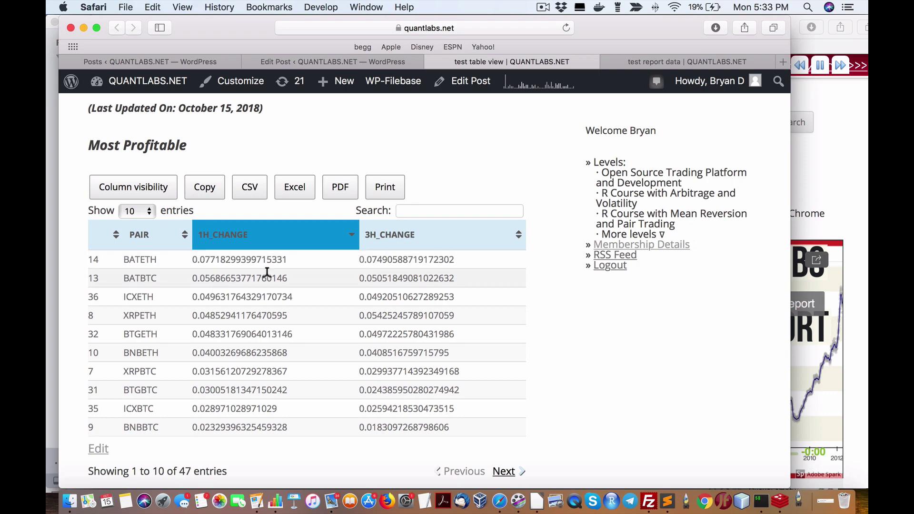
{"action": "left_click", "coordinate": [506, 239]}
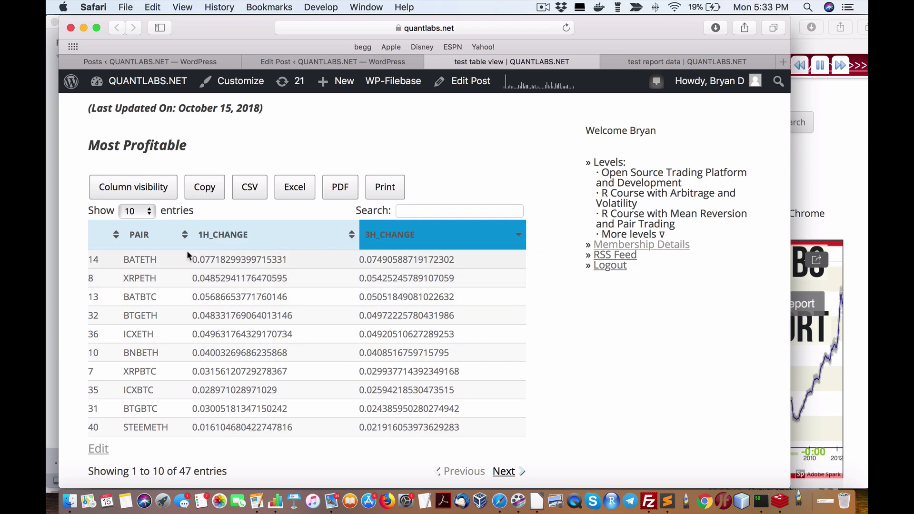
- Examine the Watchlist table and compare its TIME ADDED values with the computer's current date and time
{"action": "scroll", "coordinate": [342, 279], "scroll_direction": "down", "scroll_amount": 2}
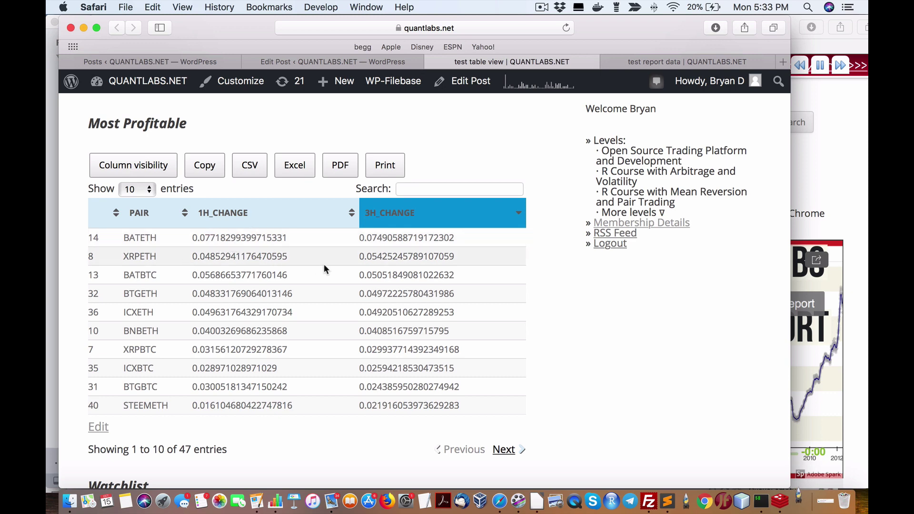
{"action": "scroll", "coordinate": [371, 257], "scroll_direction": "down", "scroll_amount": 10}
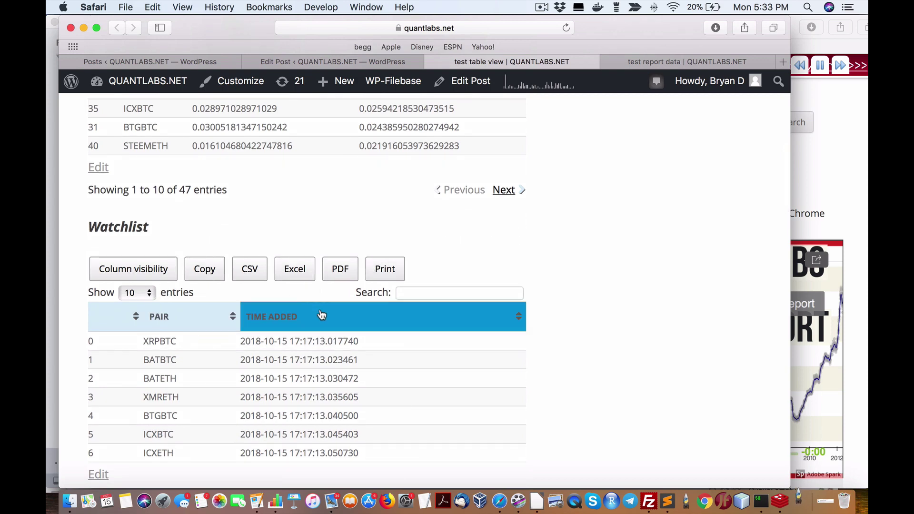
{"action": "scroll", "coordinate": [319, 307], "scroll_direction": "down", "scroll_amount": 2}
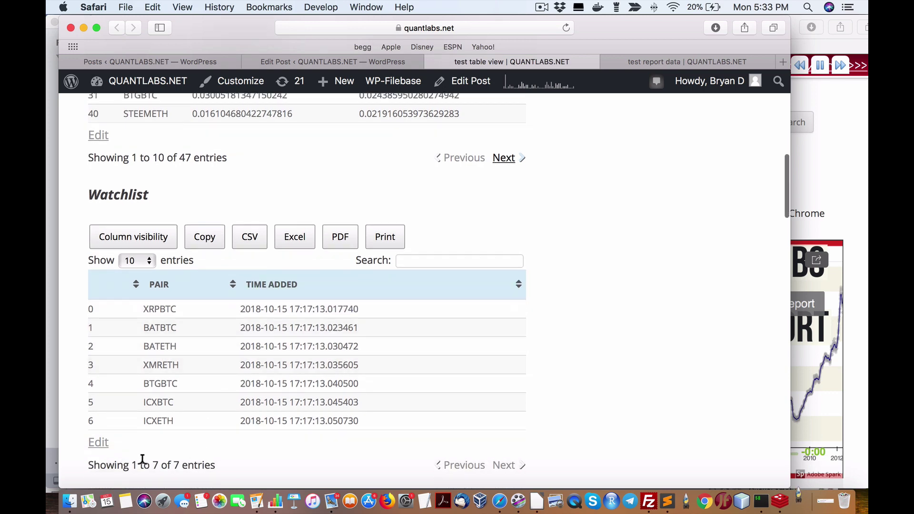
{"action": "scroll", "coordinate": [213, 462], "scroll_direction": "up", "scroll_amount": 3}
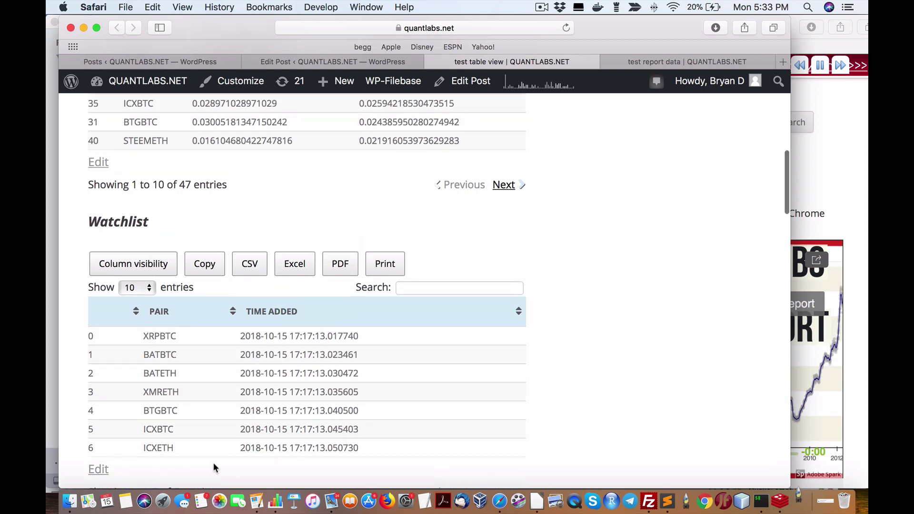
{"action": "scroll", "coordinate": [205, 463], "scroll_direction": "down", "scroll_amount": 2}
{"action": "scroll", "coordinate": [206, 469], "scroll_direction": "down", "scroll_amount": 5}
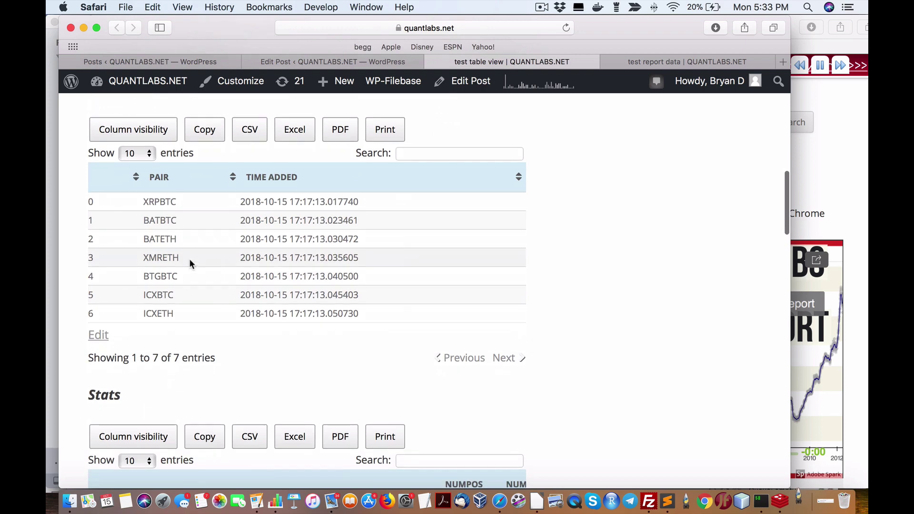
{"action": "scroll", "coordinate": [278, 227], "scroll_direction": "up", "scroll_amount": 3}
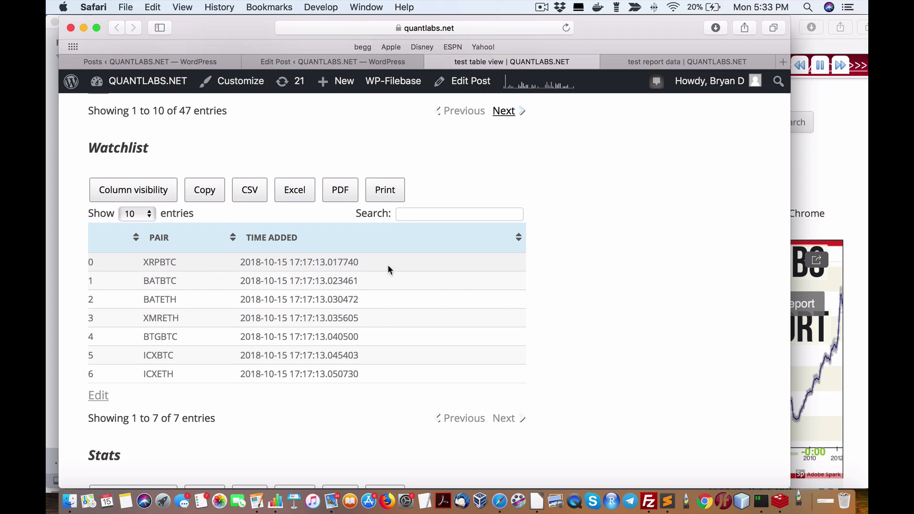
{"action": "left_click", "coordinate": [746, 7]}
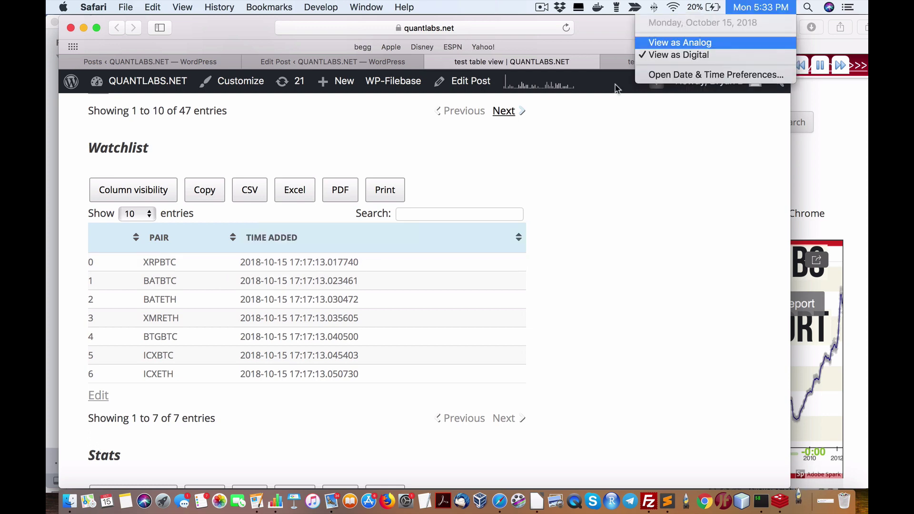
{"action": "left_click", "coordinate": [592, 226]}
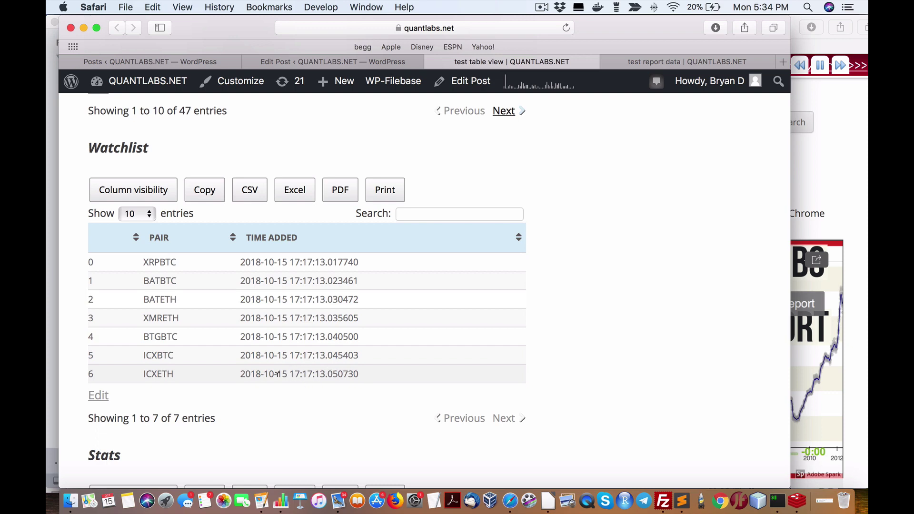
- Page the Stats table forward once and set it to show 100 entries
{"action": "scroll", "coordinate": [265, 381], "scroll_direction": "down", "scroll_amount": 5}
{"action": "scroll", "coordinate": [267, 383], "scroll_direction": "down", "scroll_amount": 1}
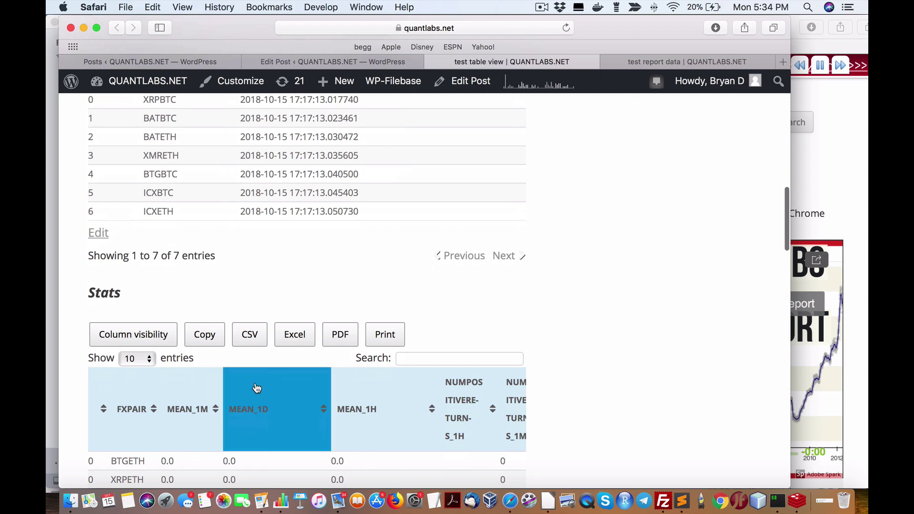
{"action": "scroll", "coordinate": [256, 388], "scroll_direction": "down", "scroll_amount": 5}
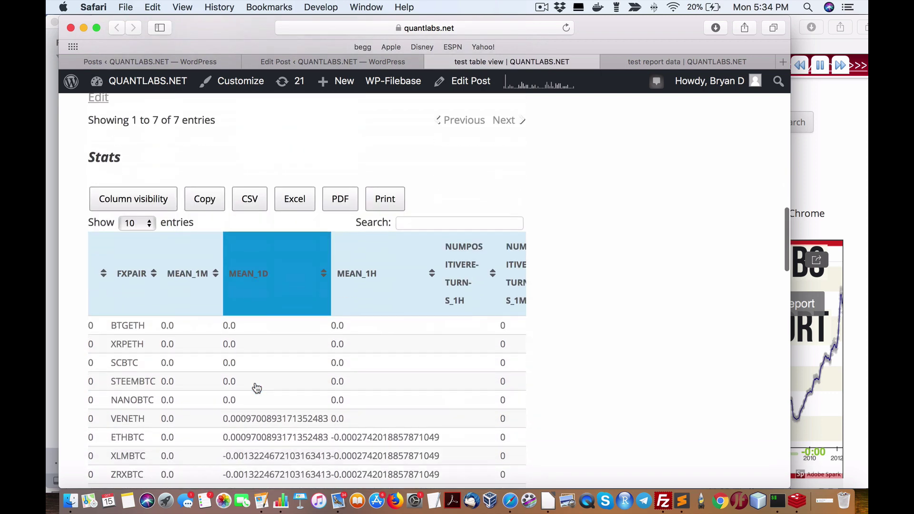
{"action": "scroll", "coordinate": [256, 386], "scroll_direction": "down", "scroll_amount": 6}
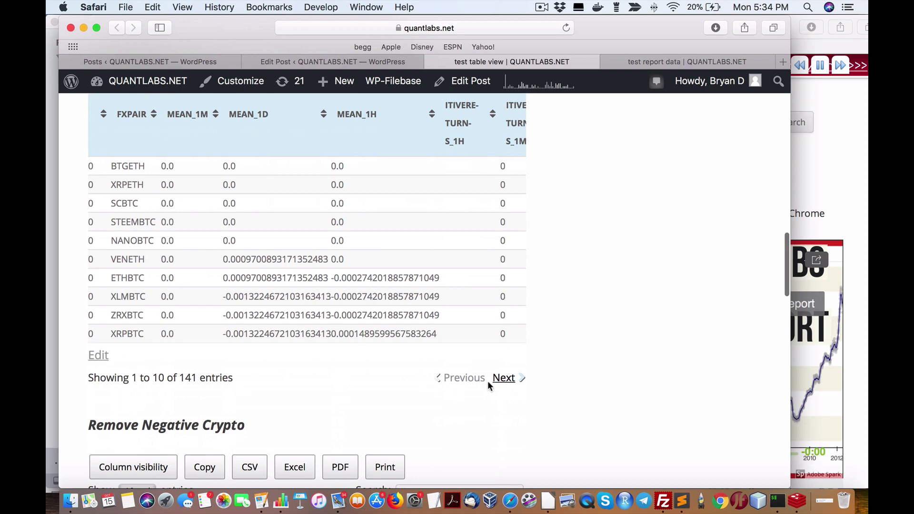
{"action": "left_click", "coordinate": [502, 378]}
{"action": "scroll", "coordinate": [146, 176], "scroll_direction": "up", "scroll_amount": 4}
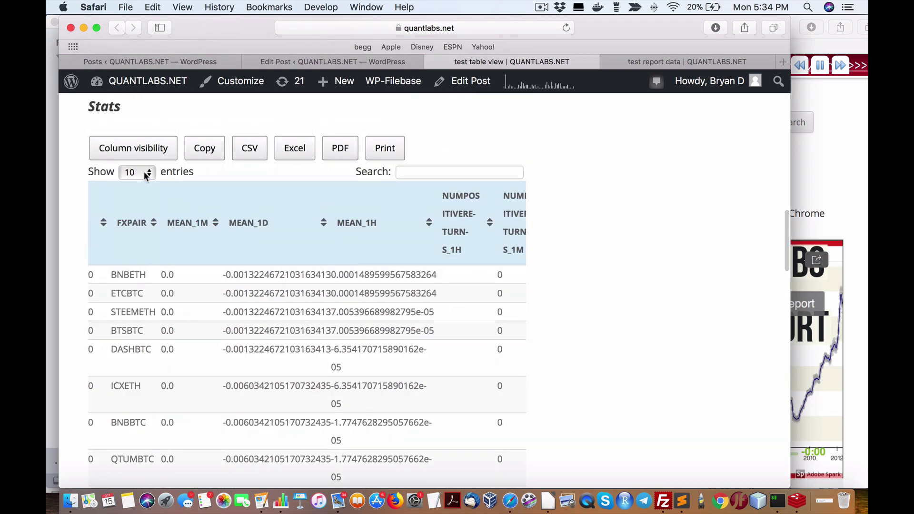
{"action": "left_click", "coordinate": [146, 174]}
{"action": "left_click", "coordinate": [143, 208]}
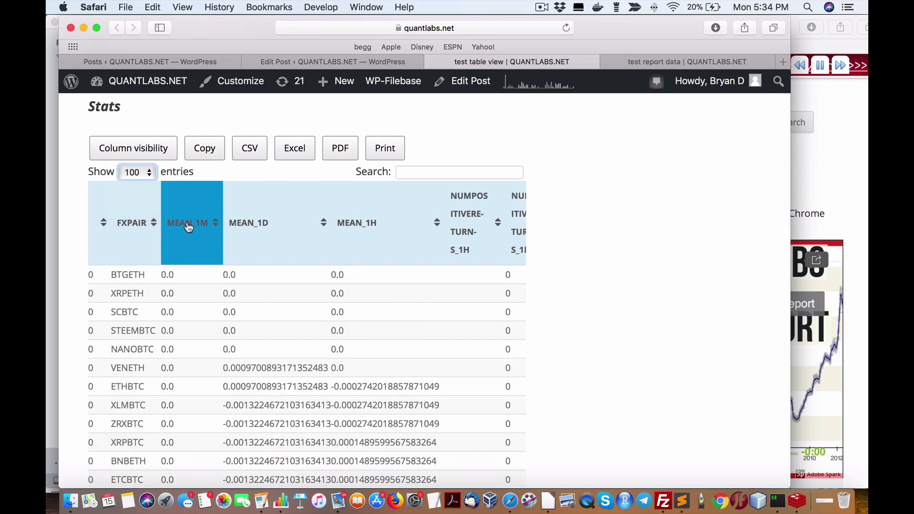
- Look through the expanded Stats table's rows and its further columns, such as positive returns and standard deviation
{"action": "scroll", "coordinate": [217, 292], "scroll_direction": "down", "scroll_amount": 20}
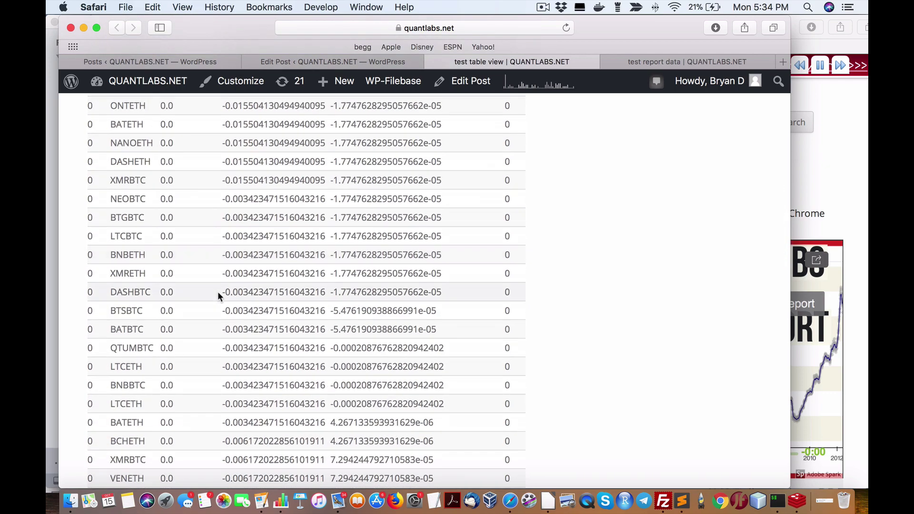
{"action": "scroll", "coordinate": [218, 291], "scroll_direction": "down", "scroll_amount": 20}
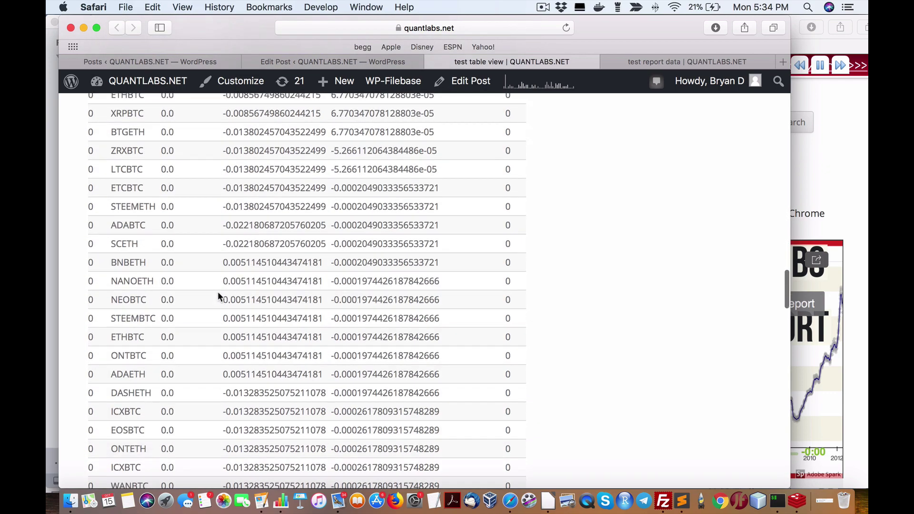
{"action": "scroll", "coordinate": [217, 291], "scroll_direction": "down", "scroll_amount": 10}
{"action": "scroll", "coordinate": [218, 292], "scroll_direction": "up", "scroll_amount": 20}
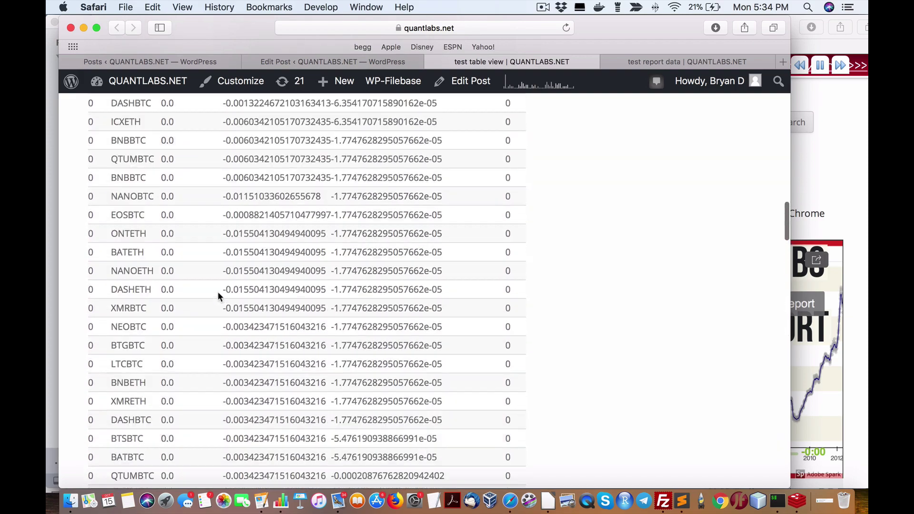
{"action": "scroll", "coordinate": [218, 291], "scroll_direction": "up", "scroll_amount": 15}
{"action": "scroll", "coordinate": [218, 291], "scroll_direction": "down", "scroll_amount": 10}
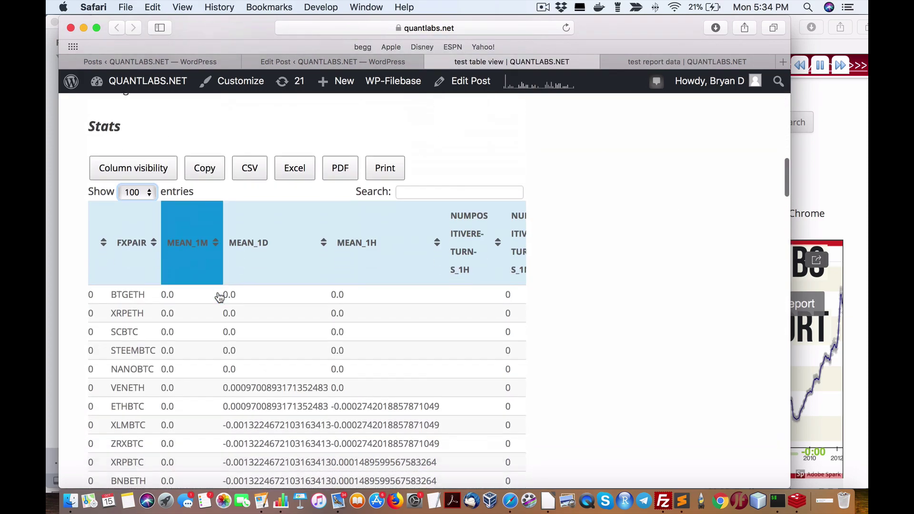
{"action": "scroll", "coordinate": [307, 274], "scroll_direction": "right", "scroll_amount": 5}
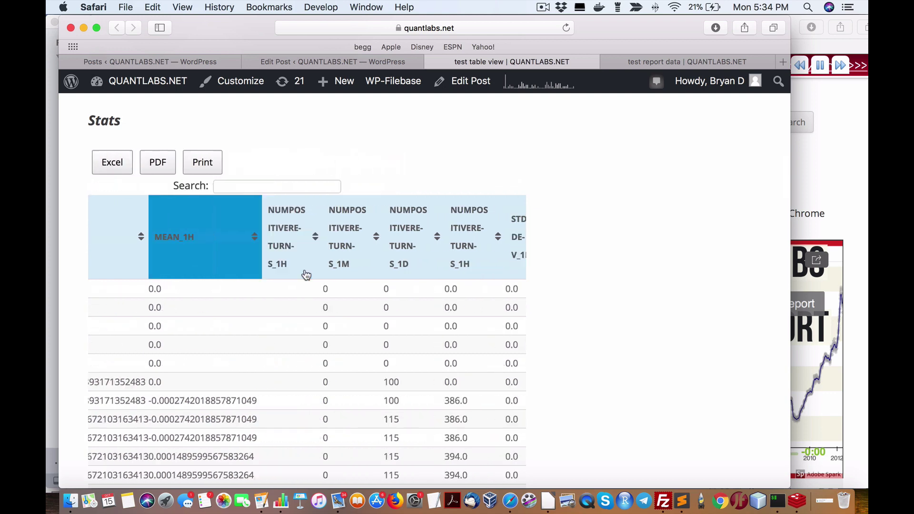
- Examine the Stats table's MEAN, NUMPOSITIVERETURNS and STDDEV columns across the 1M, 1D and 1H periods, plus its FXPAIR rows
{"action": "scroll", "coordinate": [306, 275], "scroll_direction": "right", "scroll_amount": 5}
{"action": "scroll", "coordinate": [306, 275], "scroll_direction": "left", "scroll_amount": 10}
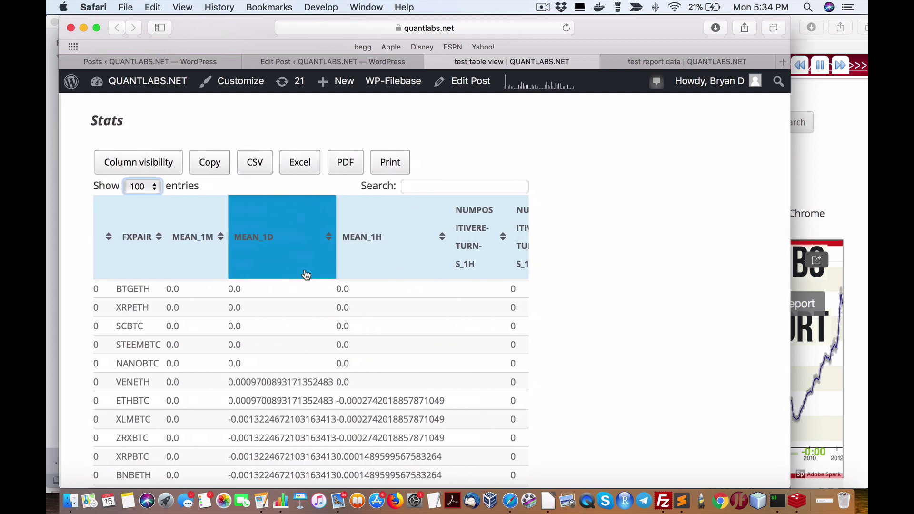
{"action": "scroll", "coordinate": [306, 275], "scroll_direction": "right", "scroll_amount": 10}
{"action": "scroll", "coordinate": [306, 271], "scroll_direction": "left", "scroll_amount": 10}
{"action": "scroll", "coordinate": [261, 265], "scroll_direction": "right", "scroll_amount": 1}
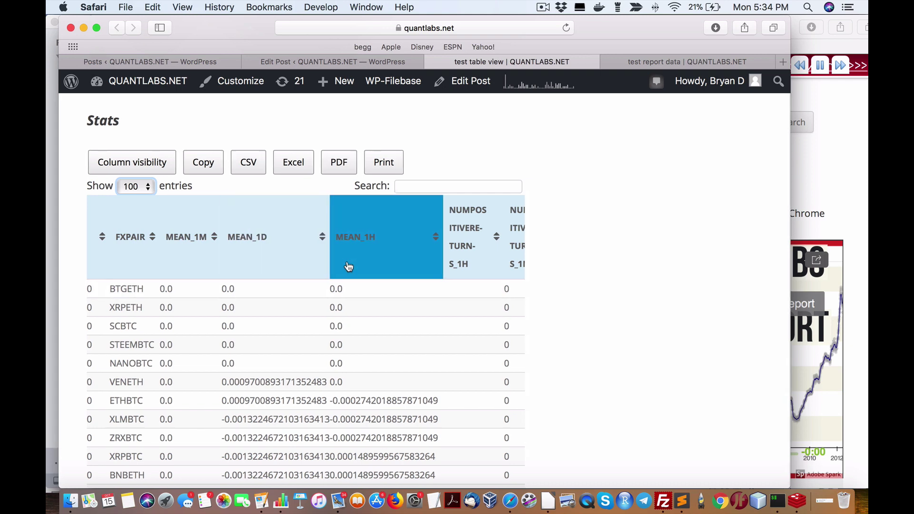
{"action": "scroll", "coordinate": [349, 267], "scroll_direction": "right", "scroll_amount": 3}
{"action": "scroll", "coordinate": [348, 267], "scroll_direction": "right", "scroll_amount": 4}
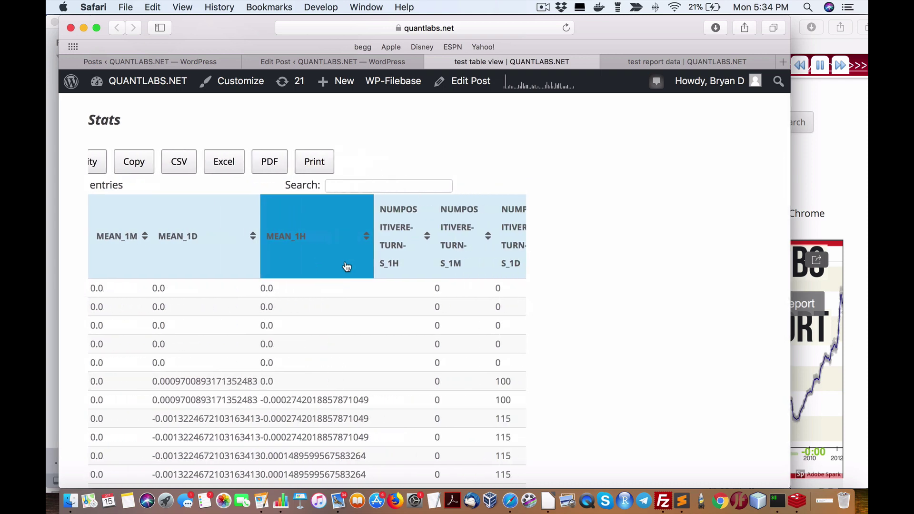
{"action": "scroll", "coordinate": [381, 268], "scroll_direction": "right", "scroll_amount": 2}
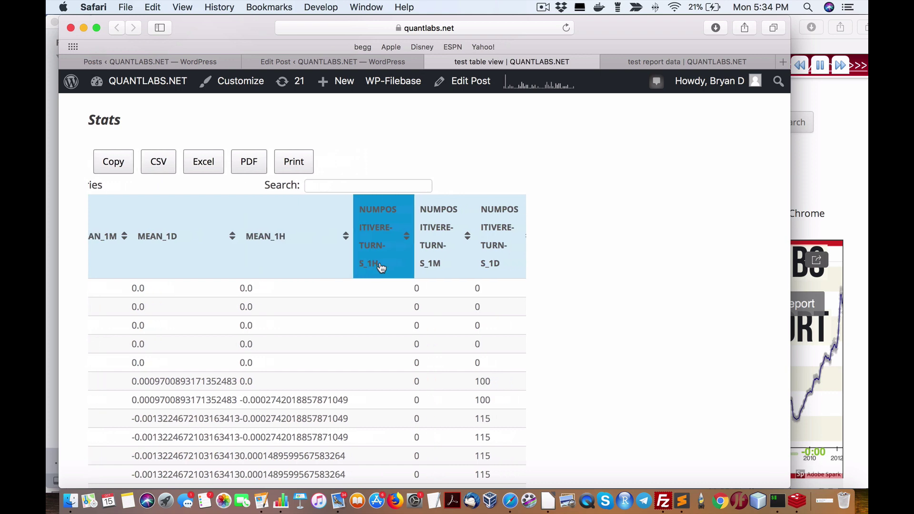
{"action": "scroll", "coordinate": [414, 271], "scroll_direction": "right", "scroll_amount": 3}
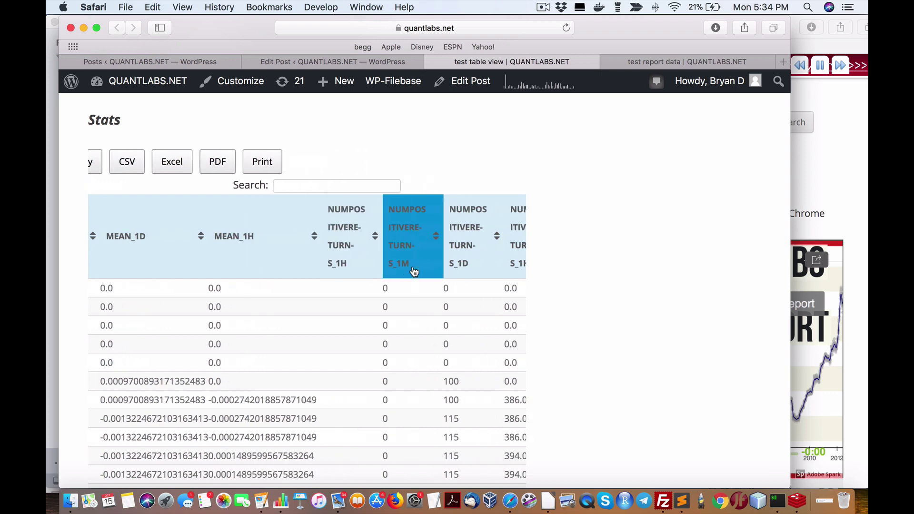
{"action": "scroll", "coordinate": [404, 271], "scroll_direction": "right", "scroll_amount": 3}
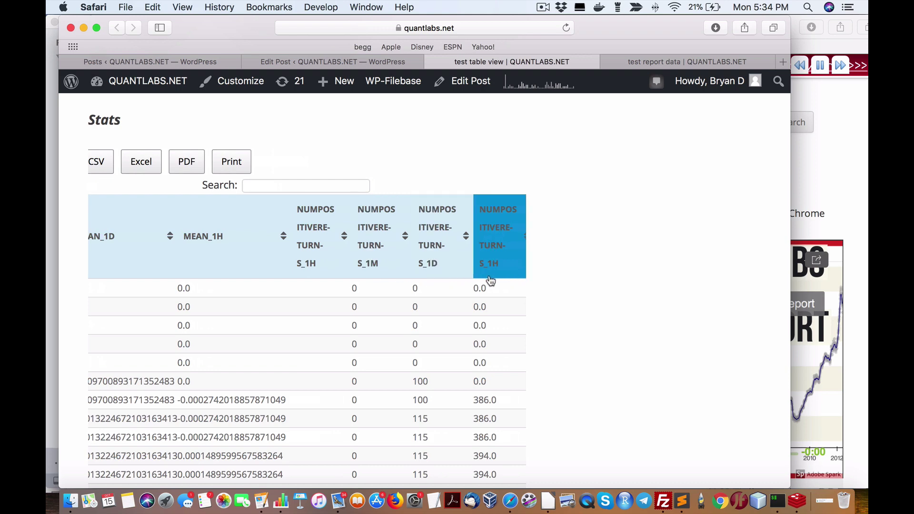
{"action": "scroll", "coordinate": [504, 285], "scroll_direction": "right", "scroll_amount": 10}
{"action": "scroll", "coordinate": [476, 278], "scroll_direction": "right", "scroll_amount": 4}
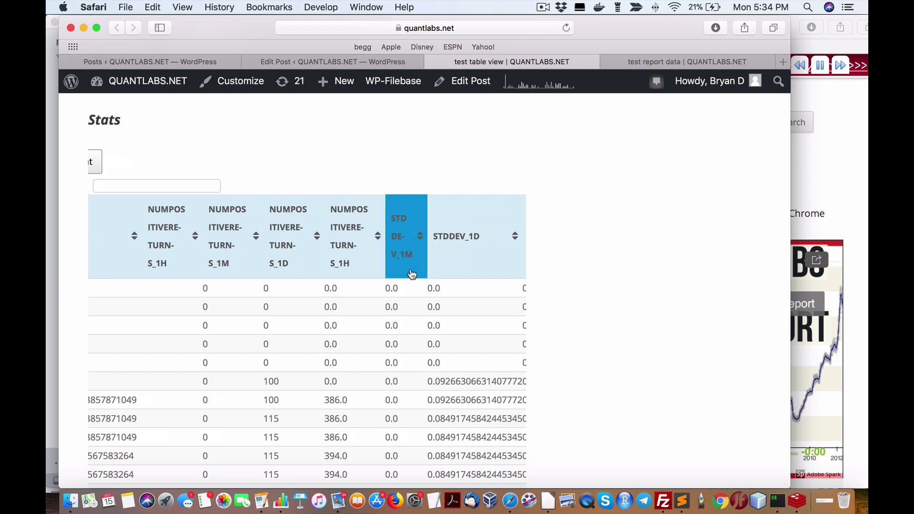
{"action": "scroll", "coordinate": [464, 274], "scroll_direction": "right", "scroll_amount": 5}
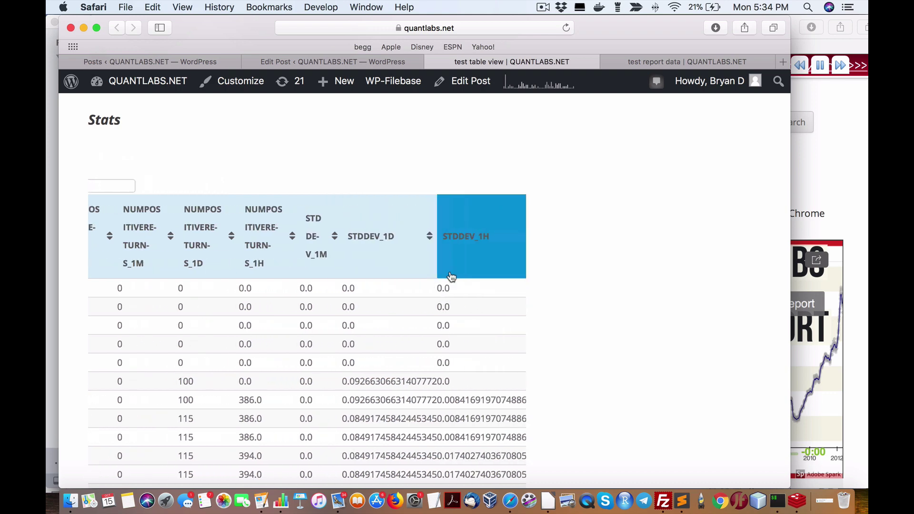
{"action": "scroll", "coordinate": [465, 272], "scroll_direction": "left", "scroll_amount": 10}
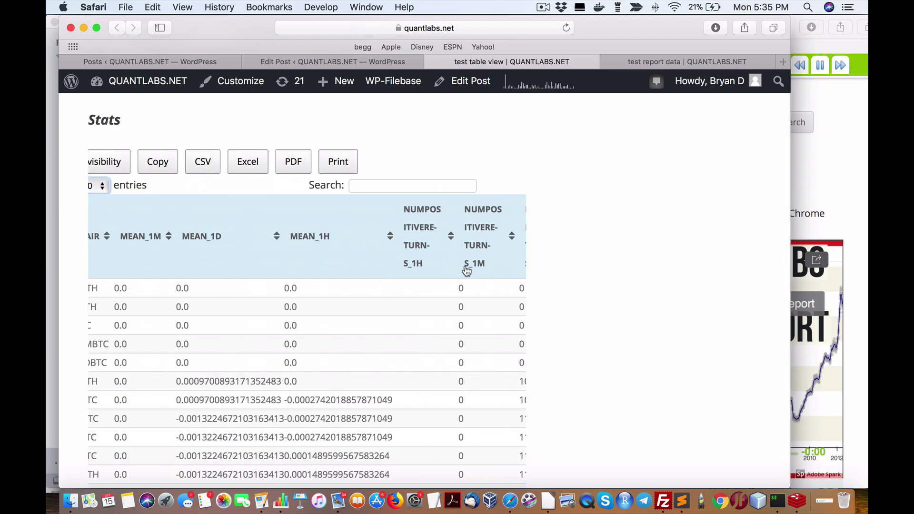
{"action": "scroll", "coordinate": [583, 308], "scroll_direction": "down", "scroll_amount": 10}
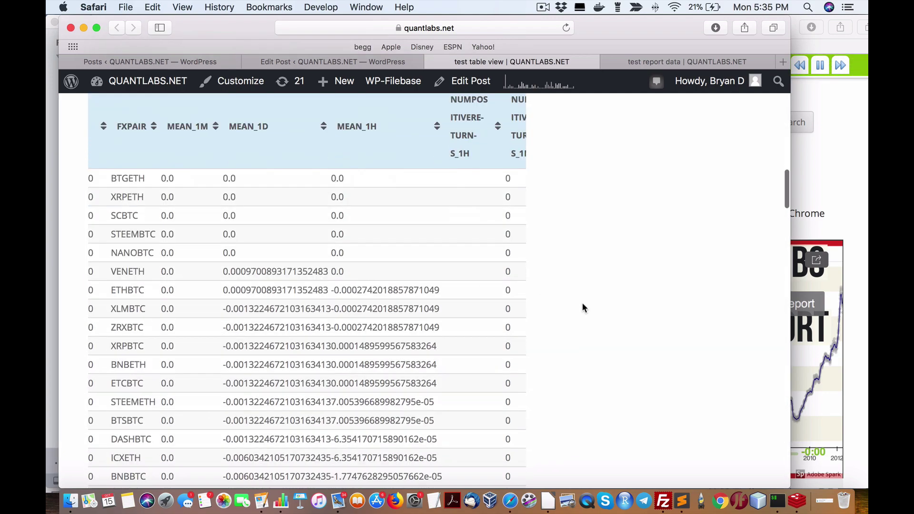
{"action": "scroll", "coordinate": [582, 305], "scroll_direction": "down", "scroll_amount": 15}
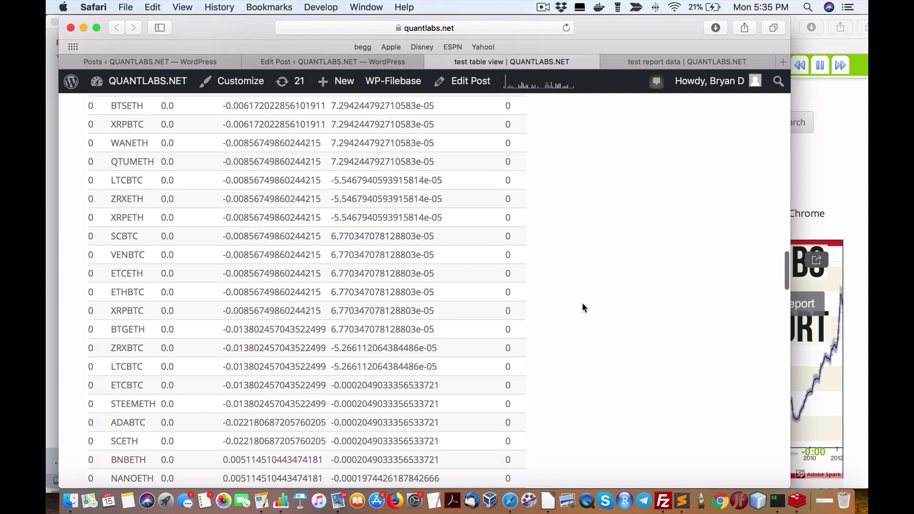
- Sort the Stats table by MEAN_1D in ascending order, followed by MEAN_1H in ascending order
{"action": "scroll", "coordinate": [581, 301], "scroll_direction": "up", "scroll_amount": 15}
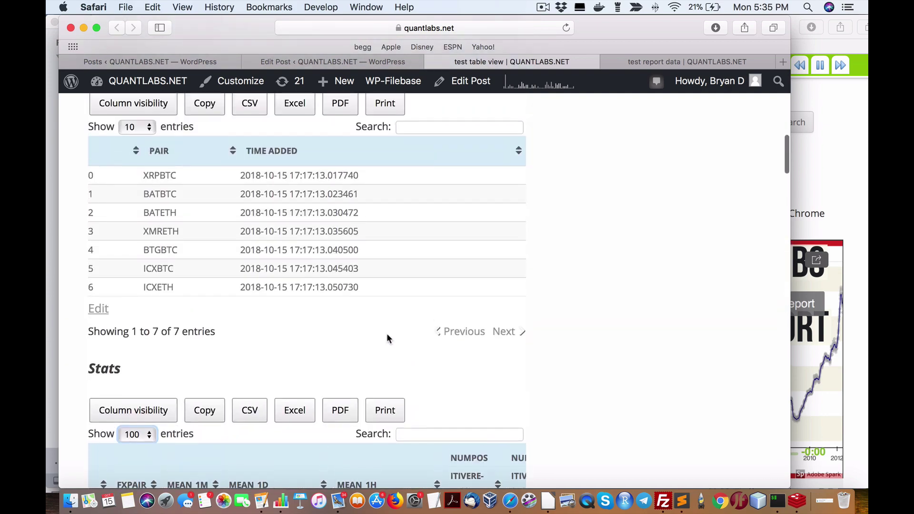
{"action": "scroll", "coordinate": [333, 352], "scroll_direction": "down", "scroll_amount": 2}
{"action": "left_click", "coordinate": [284, 366]}
{"action": "scroll", "coordinate": [284, 365], "scroll_direction": "right", "scroll_amount": 2}
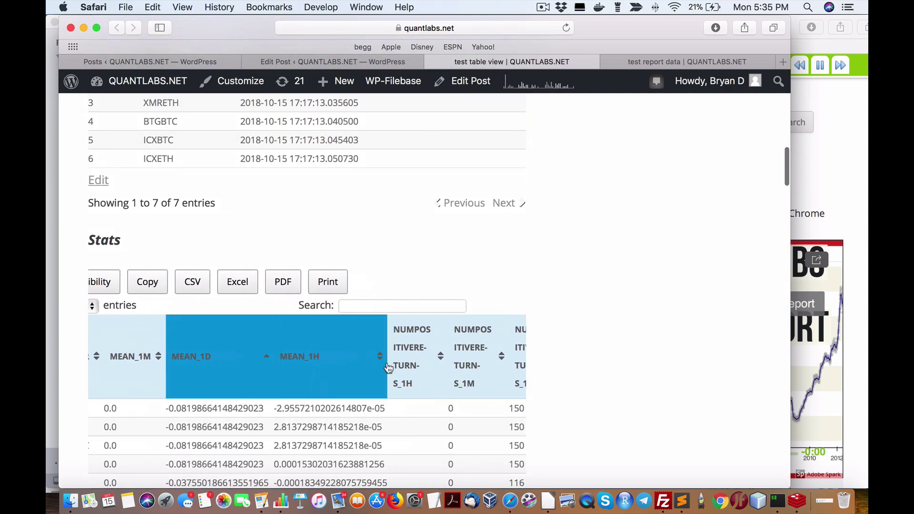
{"action": "scroll", "coordinate": [266, 364], "scroll_direction": "down", "scroll_amount": 3}
{"action": "scroll", "coordinate": [267, 364], "scroll_direction": "down", "scroll_amount": 3}
{"action": "scroll", "coordinate": [360, 382], "scroll_direction": "up", "scroll_amount": 8}
{"action": "scroll", "coordinate": [364, 368], "scroll_direction": "down", "scroll_amount": 5}
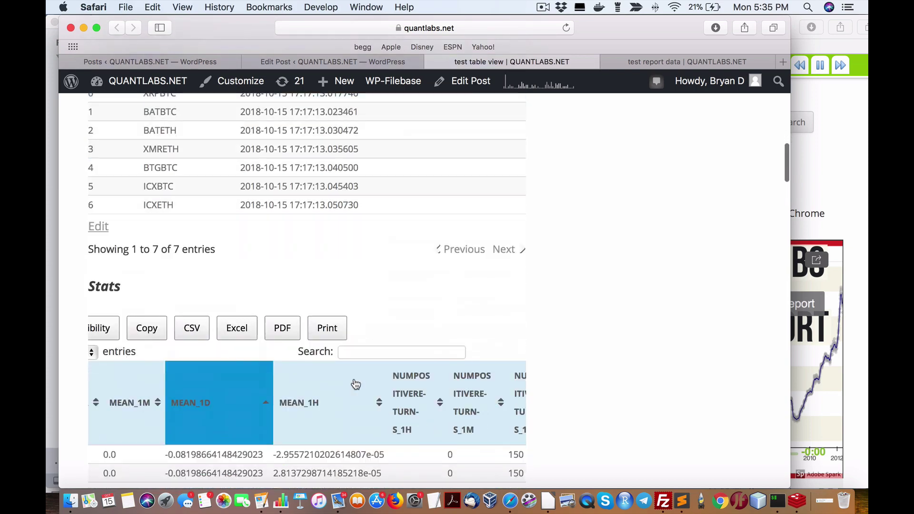
{"action": "left_click", "coordinate": [365, 366]}
{"action": "scroll", "coordinate": [171, 343], "scroll_direction": "down", "scroll_amount": 10}
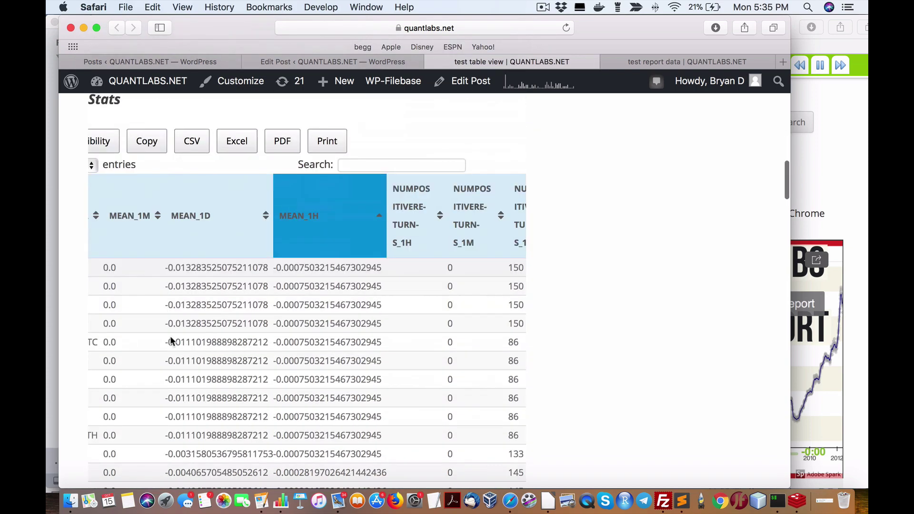
{"action": "scroll", "coordinate": [170, 336], "scroll_direction": "up", "scroll_amount": 8}
{"action": "scroll", "coordinate": [170, 336], "scroll_direction": "up", "scroll_amount": 1}
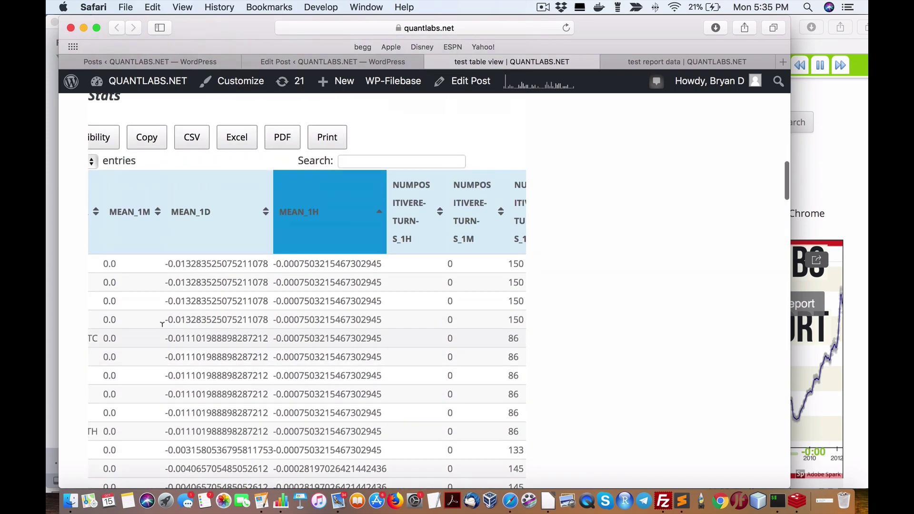
- Set the Stats table to show 10 entries
{"action": "scroll", "coordinate": [127, 165], "scroll_direction": "right", "scroll_amount": 5}
{"action": "scroll", "coordinate": [127, 166], "scroll_direction": "left", "scroll_amount": 5}
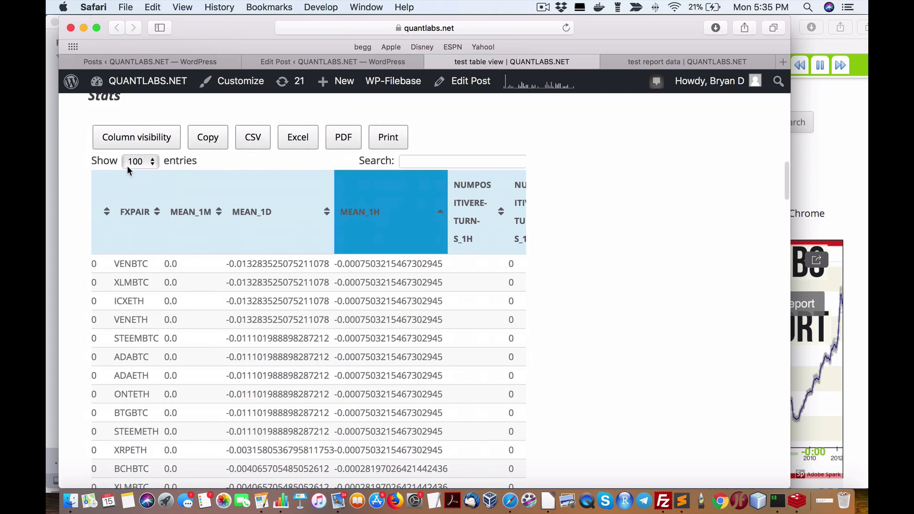
{"action": "left_click", "coordinate": [139, 161]}
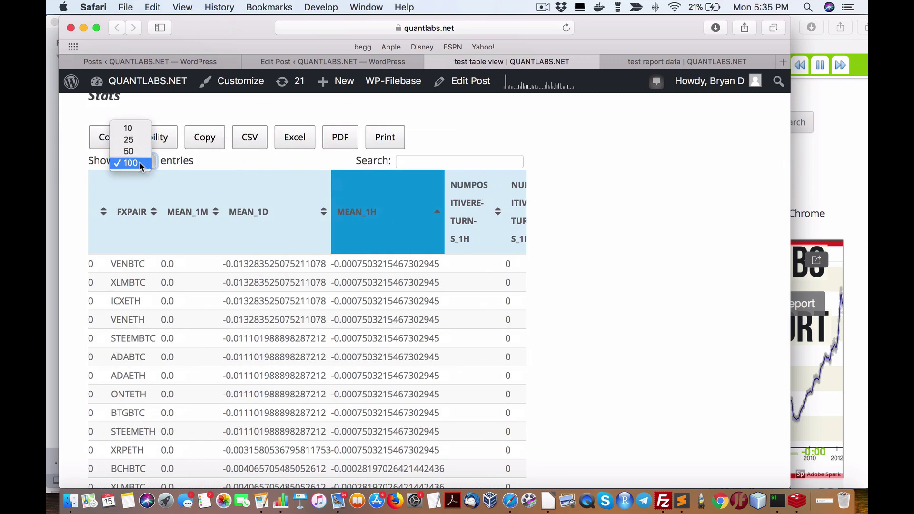
{"action": "left_click", "coordinate": [145, 134]}
- Examine the PAIR and DATETIME values in the Remove Negative Crypto table and relate them to the Stats table
{"action": "scroll", "coordinate": [148, 280], "scroll_direction": "down", "scroll_amount": 6}
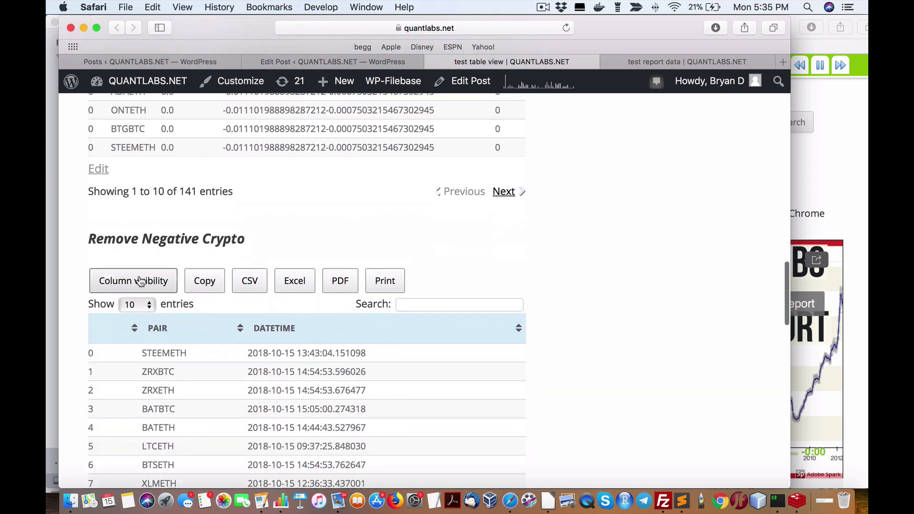
{"action": "scroll", "coordinate": [140, 280], "scroll_direction": "down", "scroll_amount": 1}
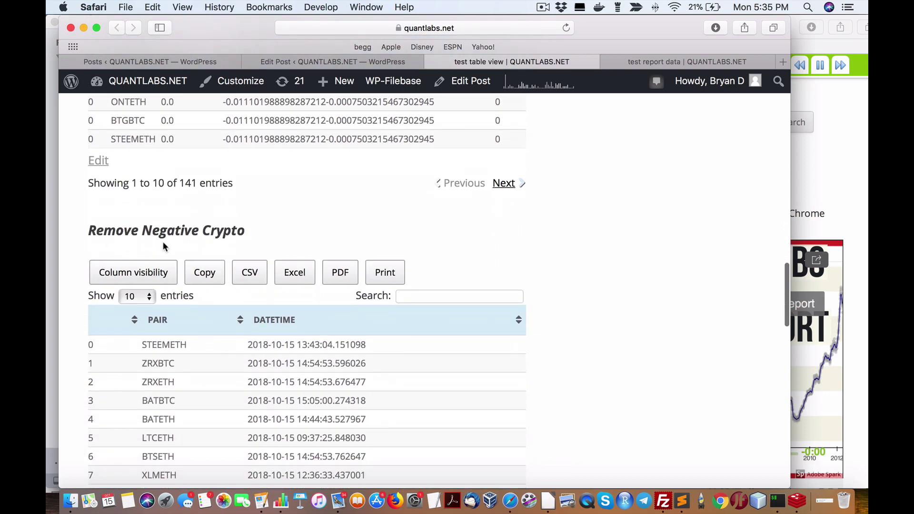
{"action": "scroll", "coordinate": [157, 237], "scroll_direction": "down", "scroll_amount": 2}
{"action": "scroll", "coordinate": [153, 236], "scroll_direction": "up", "scroll_amount": 2}
{"action": "scroll", "coordinate": [143, 228], "scroll_direction": "down", "scroll_amount": 1}
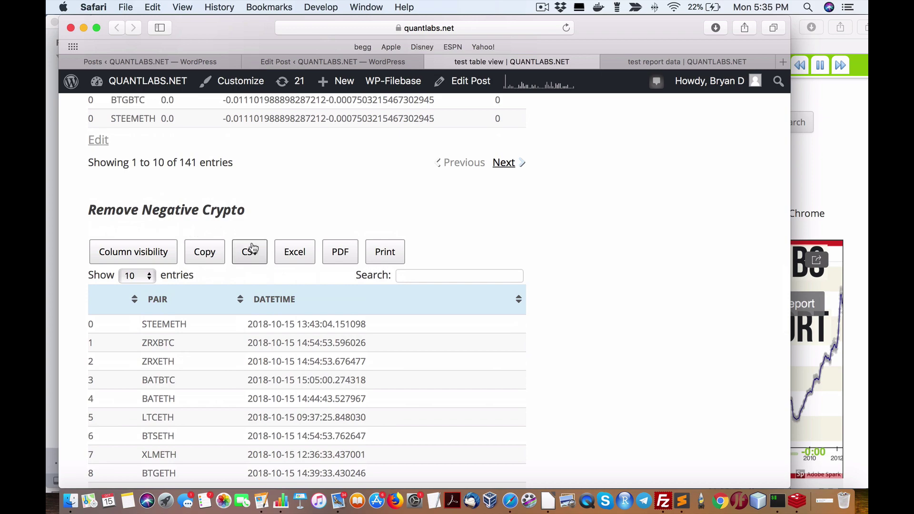
{"action": "scroll", "coordinate": [253, 242], "scroll_direction": "up", "scroll_amount": 15}
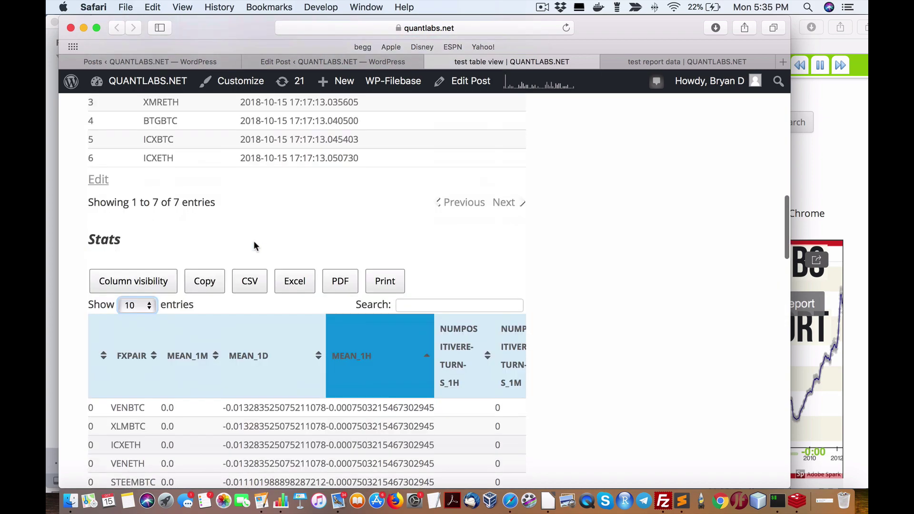
{"action": "scroll", "coordinate": [254, 239], "scroll_direction": "down", "scroll_amount": 15}
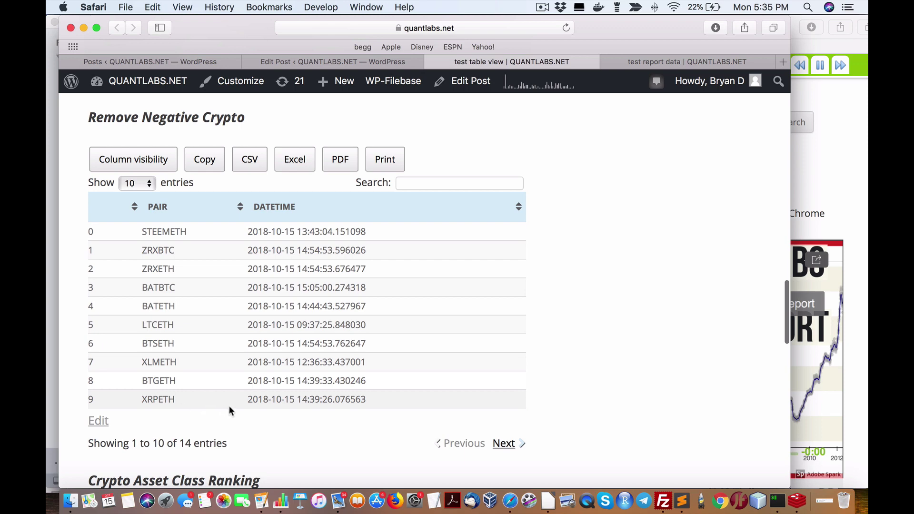
- Review the Most Profitable and Watchlist tables again, along with the Stats table's positive-return and standard deviation columns
{"action": "scroll", "coordinate": [230, 360], "scroll_direction": "up", "scroll_amount": 3}
{"action": "scroll", "coordinate": [231, 361], "scroll_direction": "down", "scroll_amount": 15}
{"action": "scroll", "coordinate": [232, 360], "scroll_direction": "up", "scroll_amount": 3}
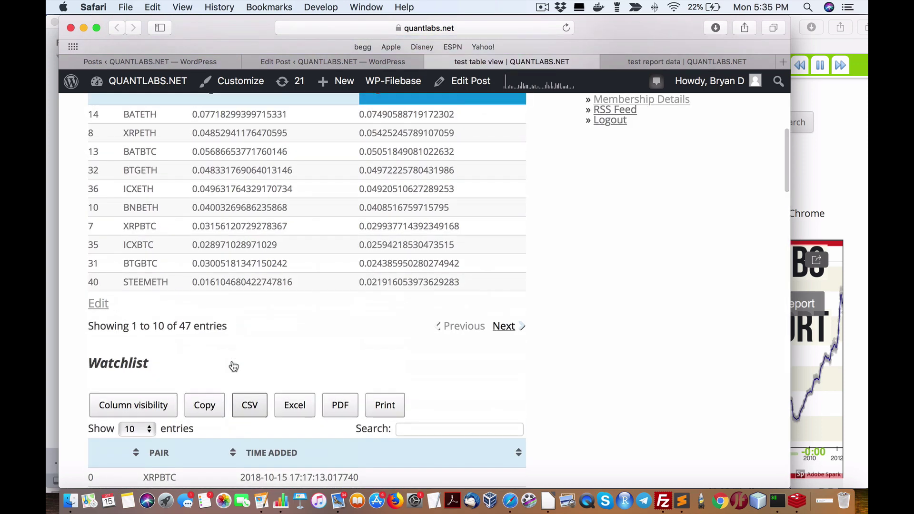
{"action": "scroll", "coordinate": [232, 365], "scroll_direction": "up", "scroll_amount": 3}
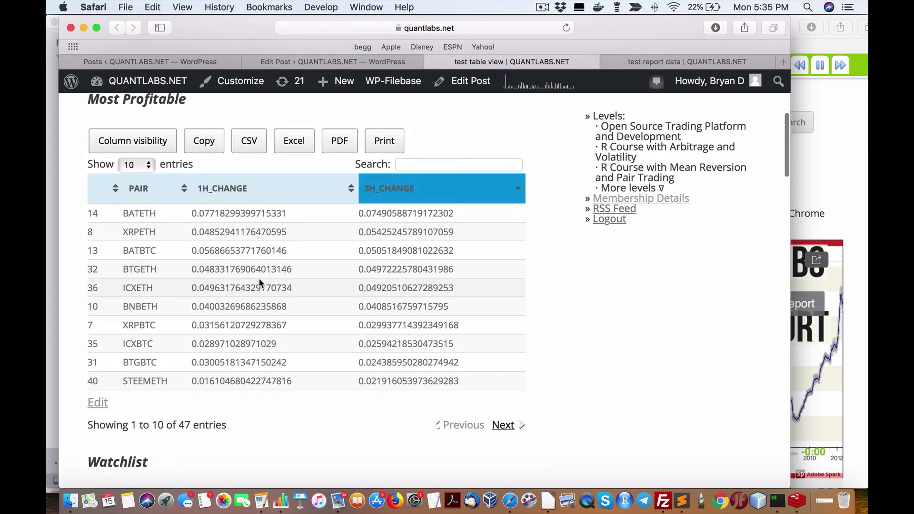
{"action": "scroll", "coordinate": [259, 278], "scroll_direction": "down", "scroll_amount": 10}
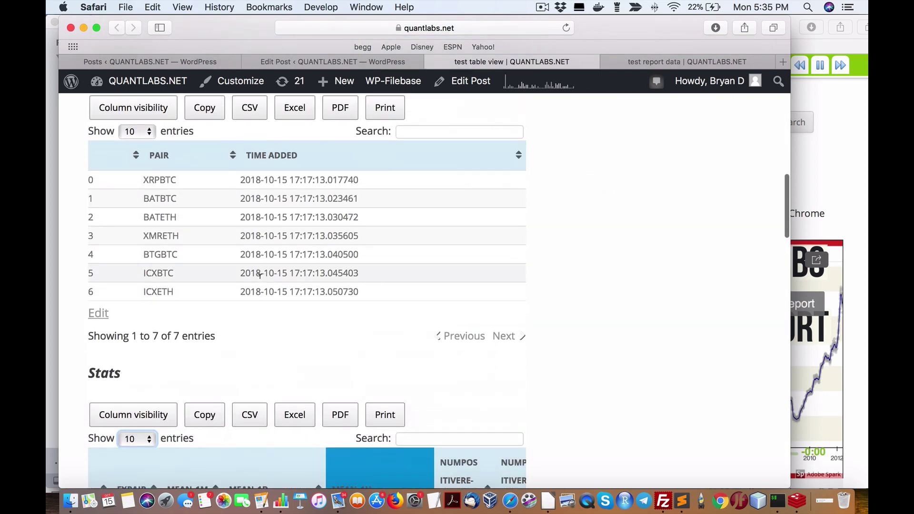
{"action": "scroll", "coordinate": [259, 274], "scroll_direction": "up", "scroll_amount": 2}
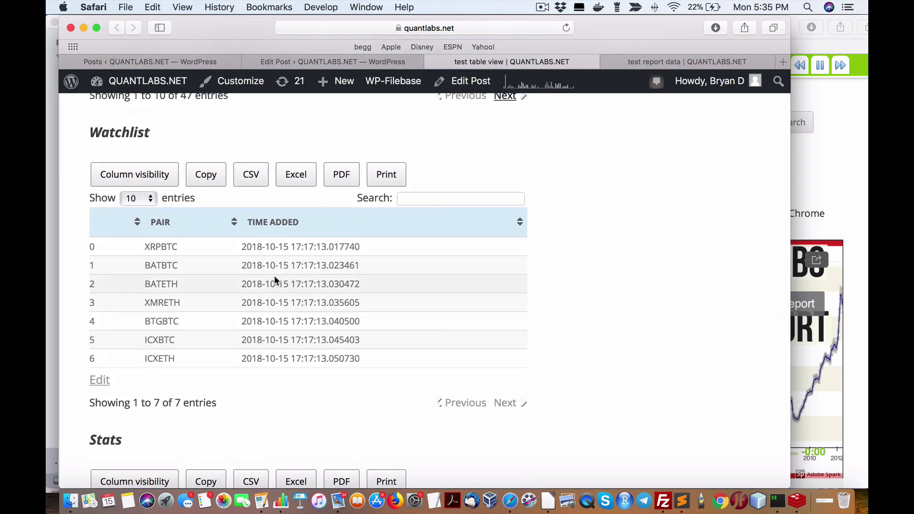
{"action": "scroll", "coordinate": [368, 262], "scroll_direction": "down", "scroll_amount": 5}
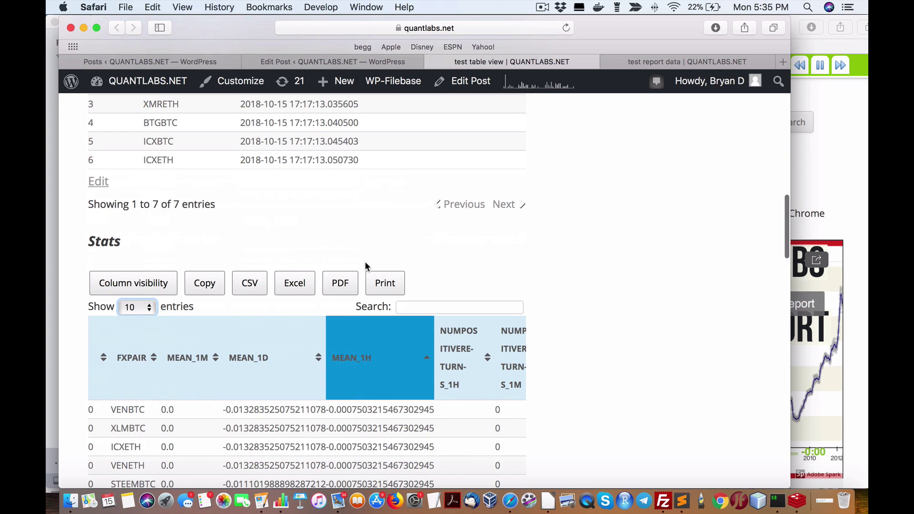
{"action": "scroll", "coordinate": [489, 331], "scroll_direction": "right", "scroll_amount": 10}
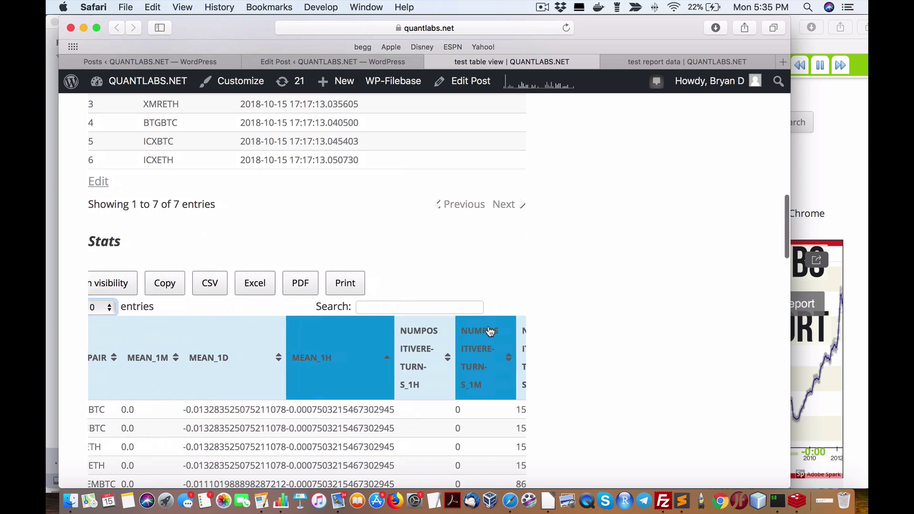
{"action": "scroll", "coordinate": [474, 355], "scroll_direction": "left", "scroll_amount": 5}
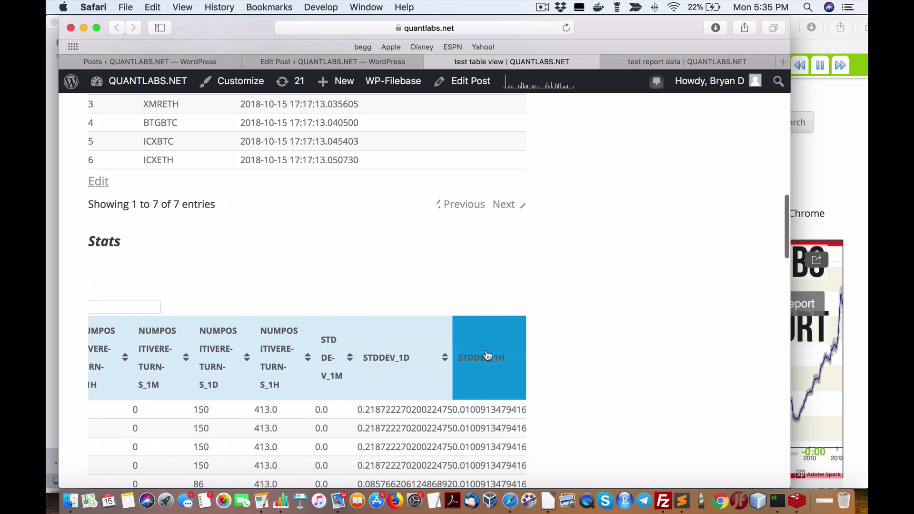
{"action": "scroll", "coordinate": [481, 356], "scroll_direction": "right", "scroll_amount": 4}
{"action": "scroll", "coordinate": [485, 356], "scroll_direction": "right", "scroll_amount": 1}
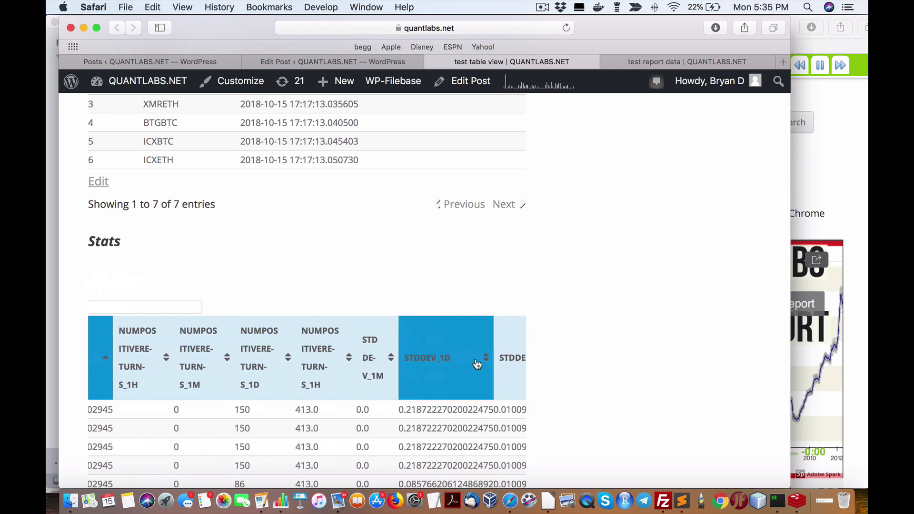
- Look over the pairs listed under Remove Negative Crypto and check the Crypto Asset Class Ranking table below it
{"action": "scroll", "coordinate": [476, 360], "scroll_direction": "down", "scroll_amount": 10}
{"action": "scroll", "coordinate": [475, 358], "scroll_direction": "down", "scroll_amount": 2}
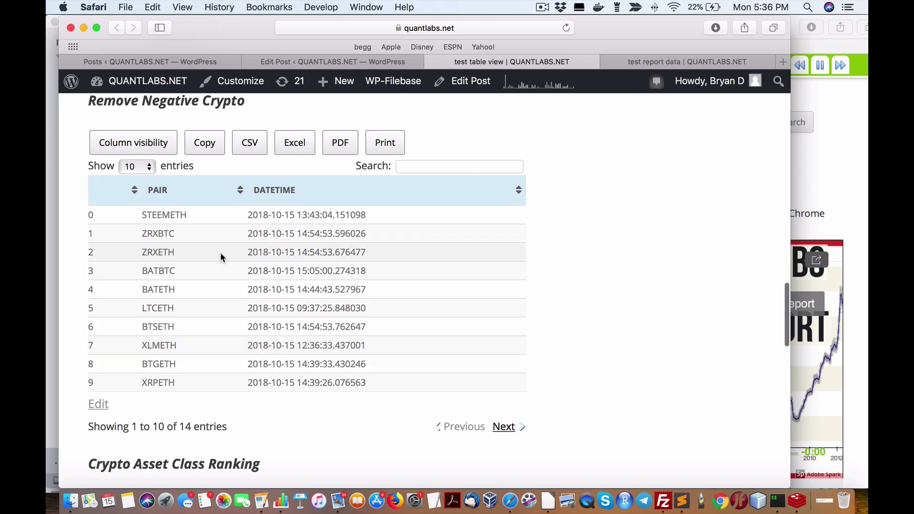
{"action": "scroll", "coordinate": [220, 252], "scroll_direction": "up", "scroll_amount": 1}
{"action": "scroll", "coordinate": [219, 310], "scroll_direction": "down", "scroll_amount": 1}
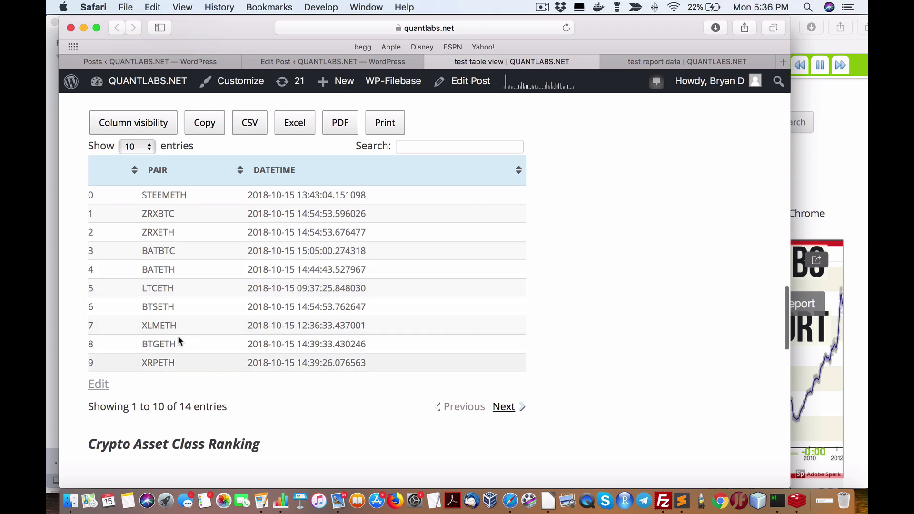
{"action": "scroll", "coordinate": [145, 238], "scroll_direction": "down", "scroll_amount": 5}
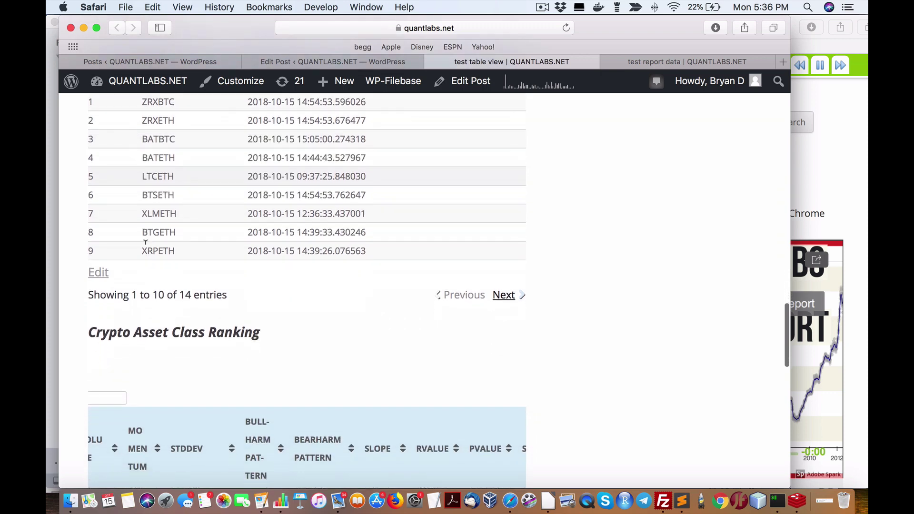
{"action": "scroll", "coordinate": [146, 237], "scroll_direction": "up", "scroll_amount": 5}
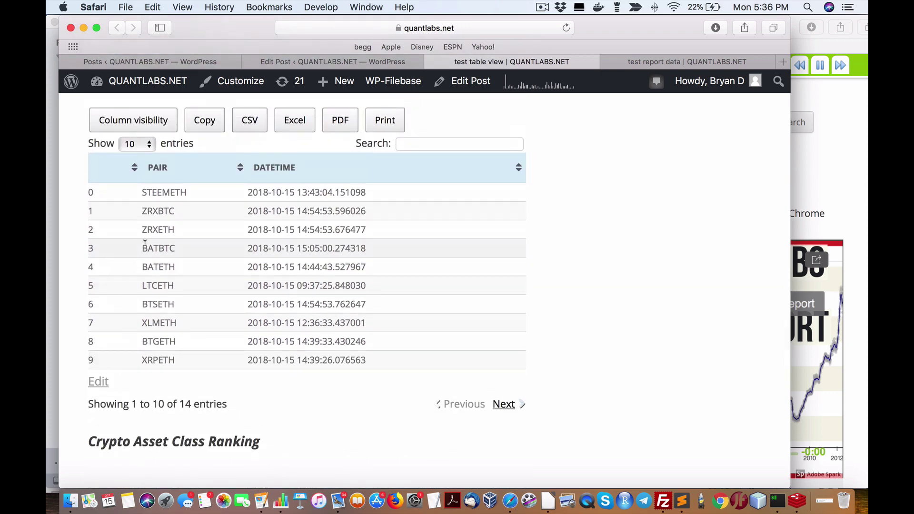
- Look through the PAIR and DATETIME rows of the Remove Negative Crypto table, down to the start of the Crypto Asset Class Ranking section
{"action": "scroll", "coordinate": [144, 243], "scroll_direction": "down", "scroll_amount": 1}
{"action": "scroll", "coordinate": [145, 243], "scroll_direction": "up", "scroll_amount": 5}
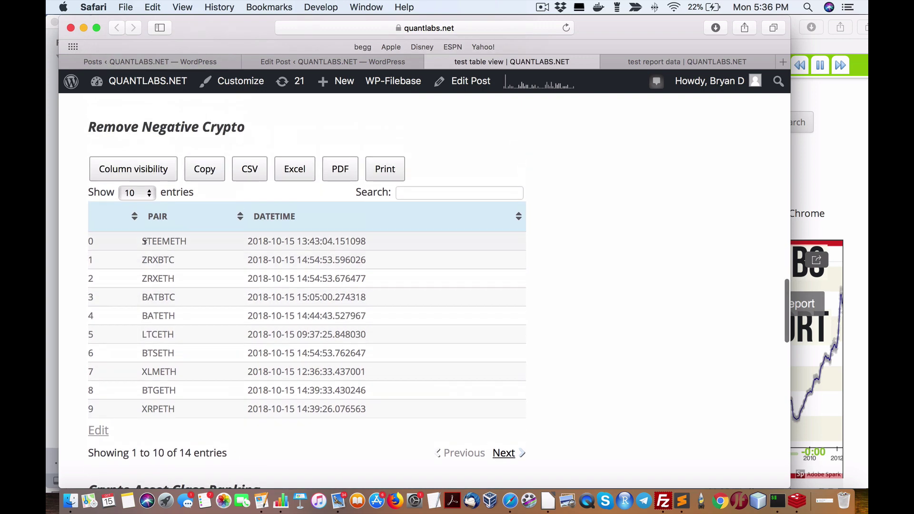
{"action": "scroll", "coordinate": [146, 249], "scroll_direction": "down", "scroll_amount": 3}
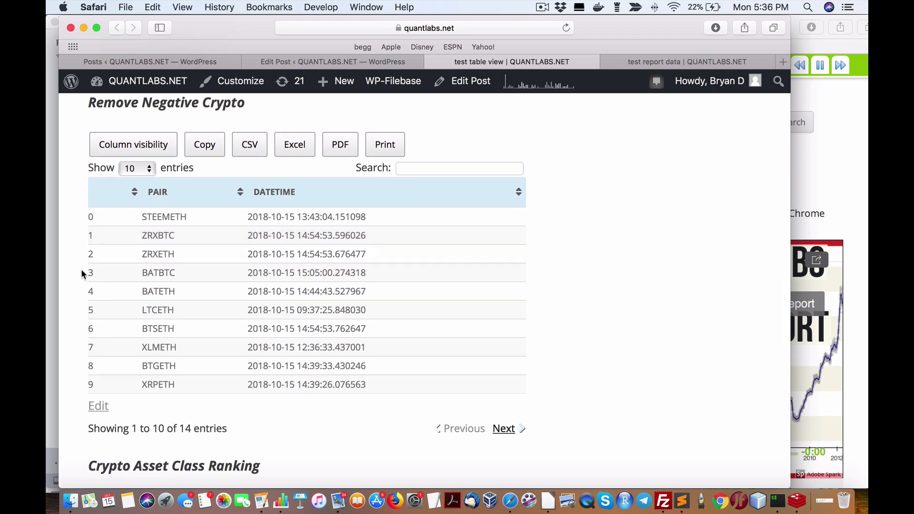
{"action": "scroll", "coordinate": [82, 269], "scroll_direction": "down", "scroll_amount": 4}
{"action": "scroll", "coordinate": [82, 269], "scroll_direction": "up", "scroll_amount": 3}
{"action": "scroll", "coordinate": [81, 269], "scroll_direction": "down", "scroll_amount": 2}
{"action": "scroll", "coordinate": [81, 269], "scroll_direction": "up", "scroll_amount": 1}
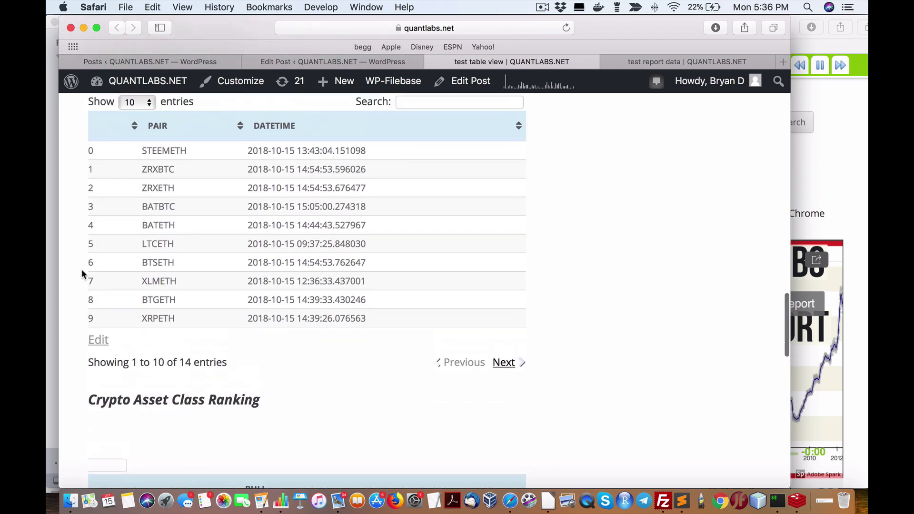
{"action": "scroll", "coordinate": [82, 269], "scroll_direction": "down", "scroll_amount": 2}
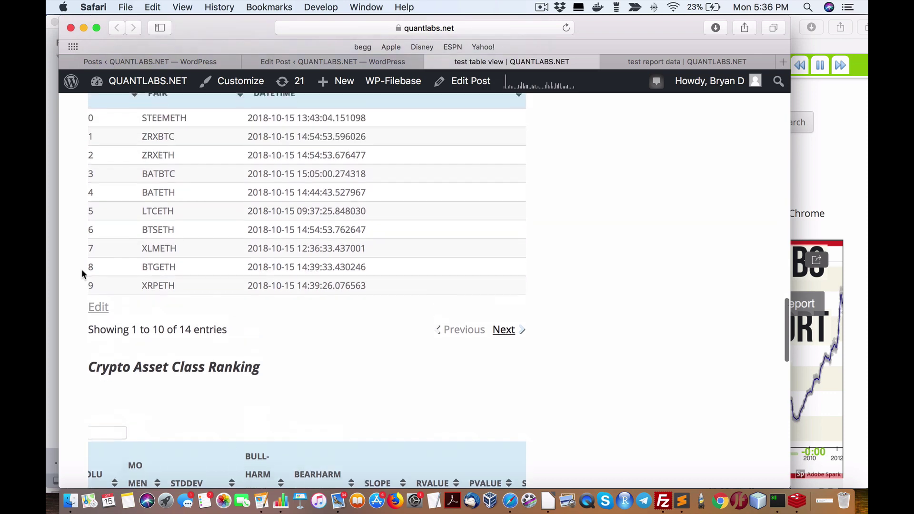
{"action": "scroll", "coordinate": [81, 269], "scroll_direction": "up", "scroll_amount": 3}
{"action": "scroll", "coordinate": [81, 269], "scroll_direction": "up", "scroll_amount": 1}
{"action": "scroll", "coordinate": [81, 269], "scroll_direction": "down", "scroll_amount": 2}
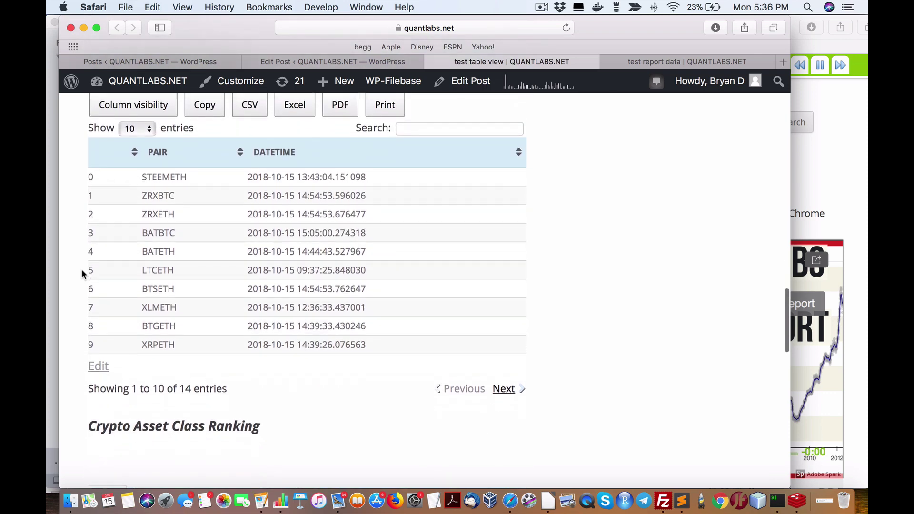
- Compare the Stats table's positive-return columns with the pairs and entry count of the Remove Negative Crypto table
{"action": "scroll", "coordinate": [81, 269], "scroll_direction": "up", "scroll_amount": 8}
{"action": "scroll", "coordinate": [82, 269], "scroll_direction": "up", "scroll_amount": 6}
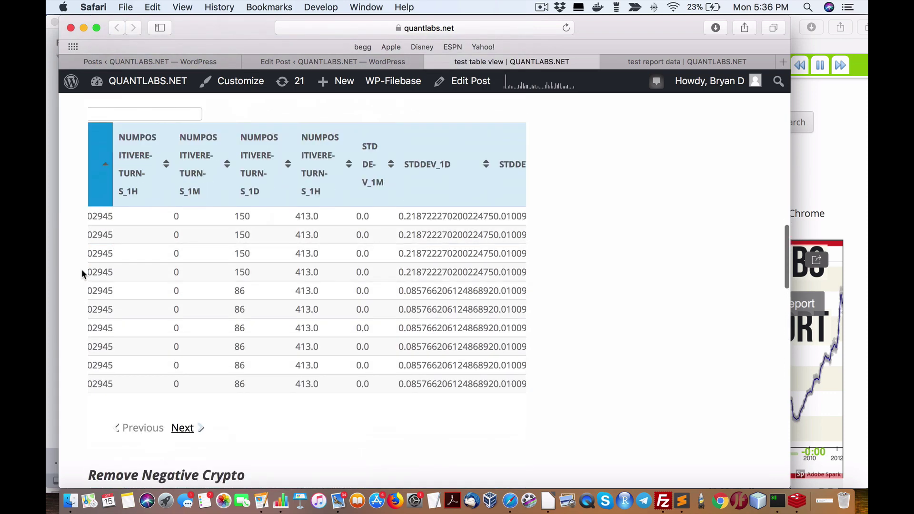
{"action": "scroll", "coordinate": [81, 270], "scroll_direction": "down", "scroll_amount": 15}
{"action": "scroll", "coordinate": [143, 233], "scroll_direction": "down", "scroll_amount": 1}
{"action": "scroll", "coordinate": [143, 238], "scroll_direction": "up", "scroll_amount": 4}
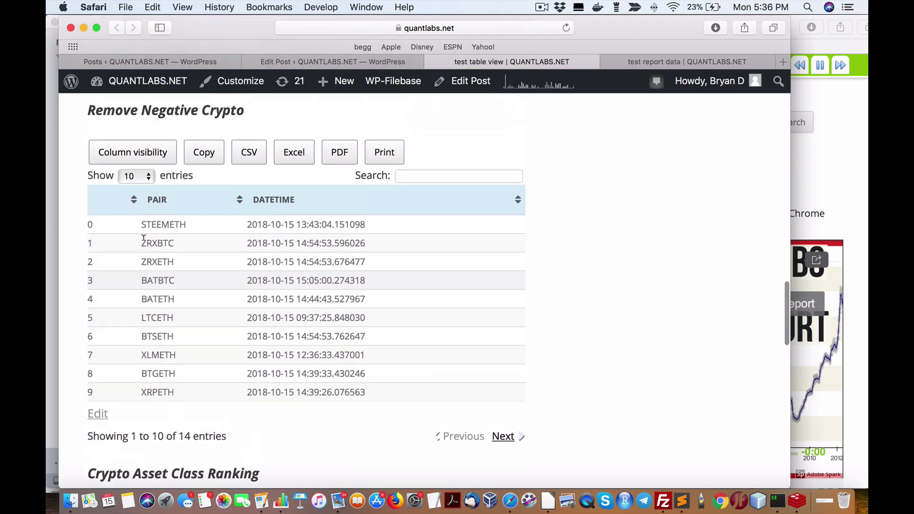
{"action": "scroll", "coordinate": [137, 228], "scroll_direction": "down", "scroll_amount": 1}
{"action": "scroll", "coordinate": [141, 231], "scroll_direction": "up", "scroll_amount": 3}
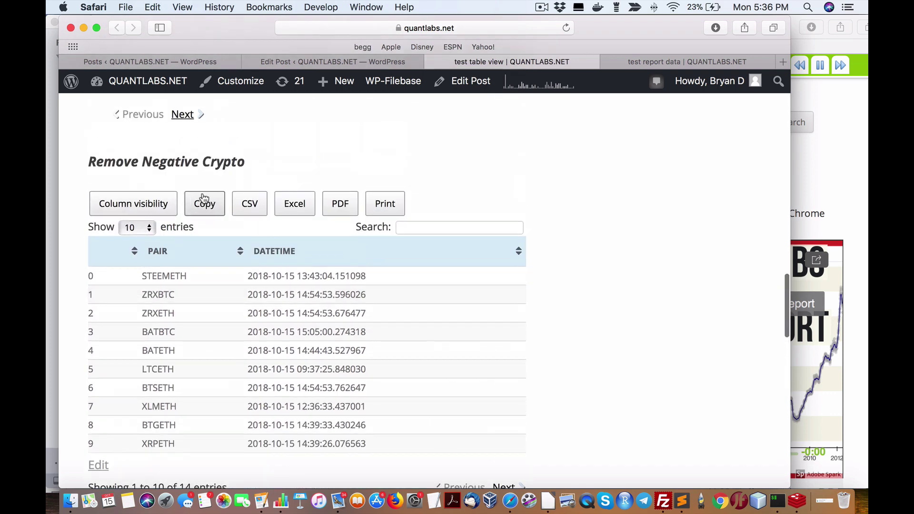
{"action": "scroll", "coordinate": [247, 233], "scroll_direction": "down", "scroll_amount": 13}
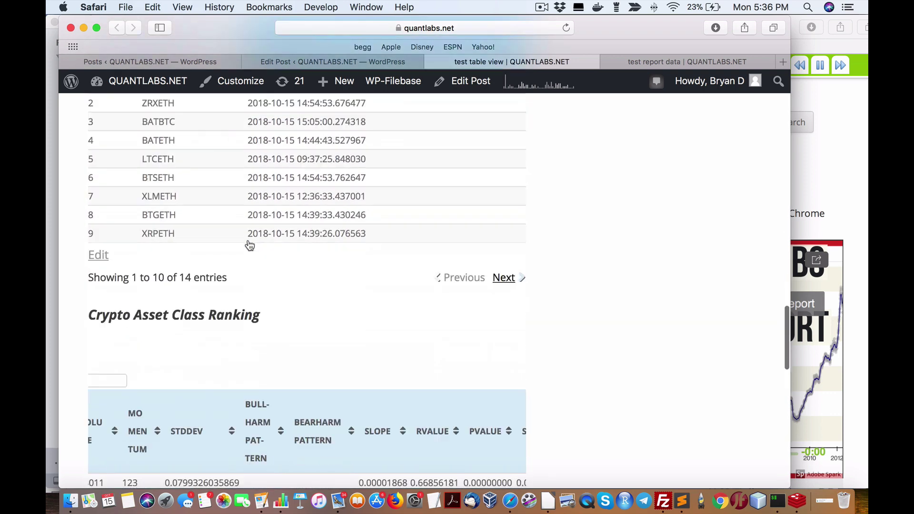
{"action": "scroll", "coordinate": [249, 245], "scroll_direction": "down", "scroll_amount": 2}
{"action": "scroll", "coordinate": [249, 245], "scroll_direction": "up", "scroll_amount": 7}
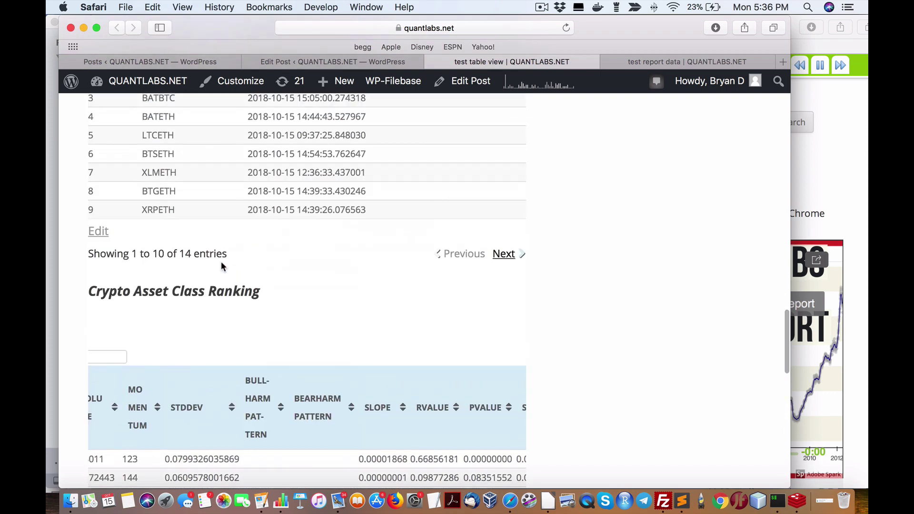
- Examine the Crypto Asset Class Ranking table's columns, including PAIR, FIBVALUE, BUYSIGNAL, SELLSIGNAL, TRENDDIFF, VOLUME, MOMENTUM, STDDEV, SLOPE and PVALUE
{"action": "scroll", "coordinate": [221, 261], "scroll_direction": "down", "scroll_amount": 3}
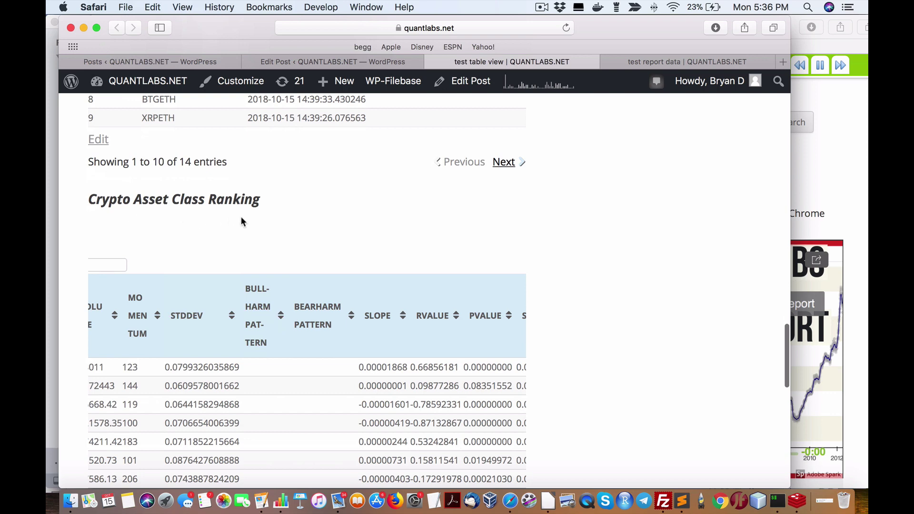
{"action": "scroll", "coordinate": [241, 217], "scroll_direction": "down", "scroll_amount": 5}
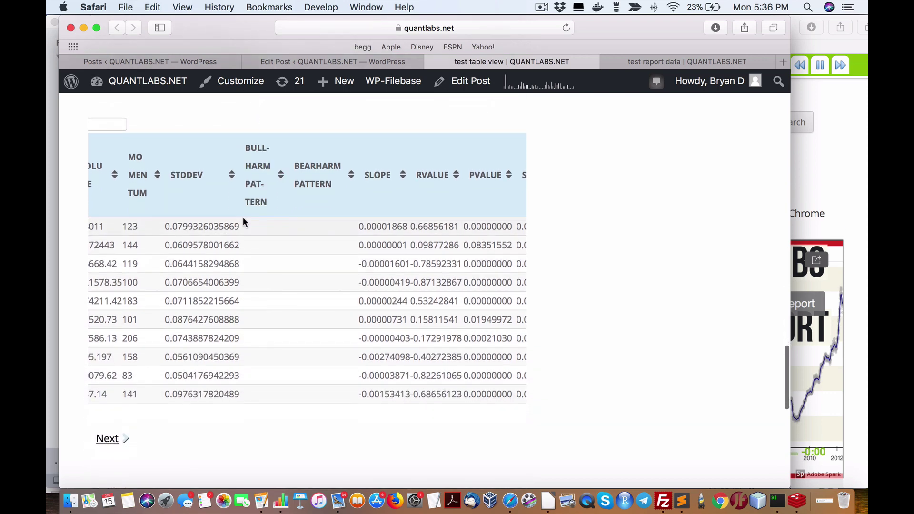
{"action": "scroll", "coordinate": [242, 218], "scroll_direction": "left", "scroll_amount": 10}
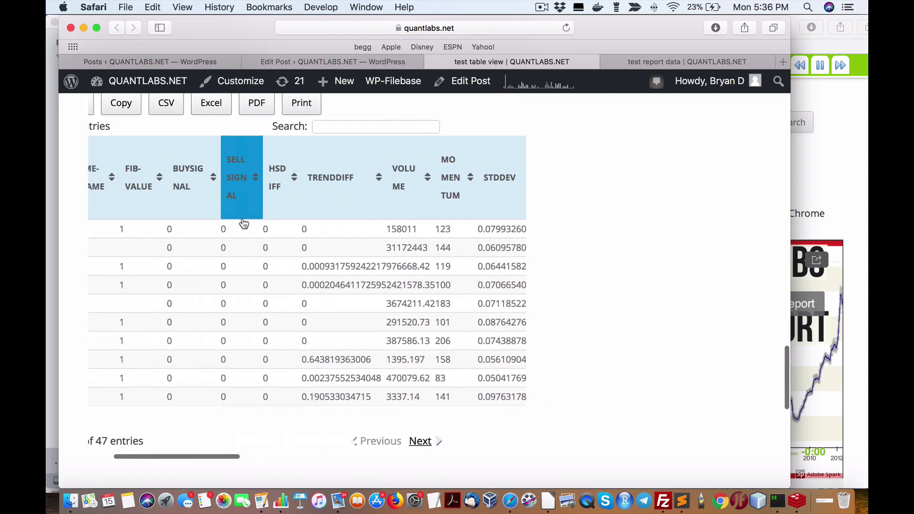
{"action": "scroll", "coordinate": [244, 223], "scroll_direction": "left", "scroll_amount": 4}
{"action": "scroll", "coordinate": [244, 223], "scroll_direction": "up", "scroll_amount": 4}
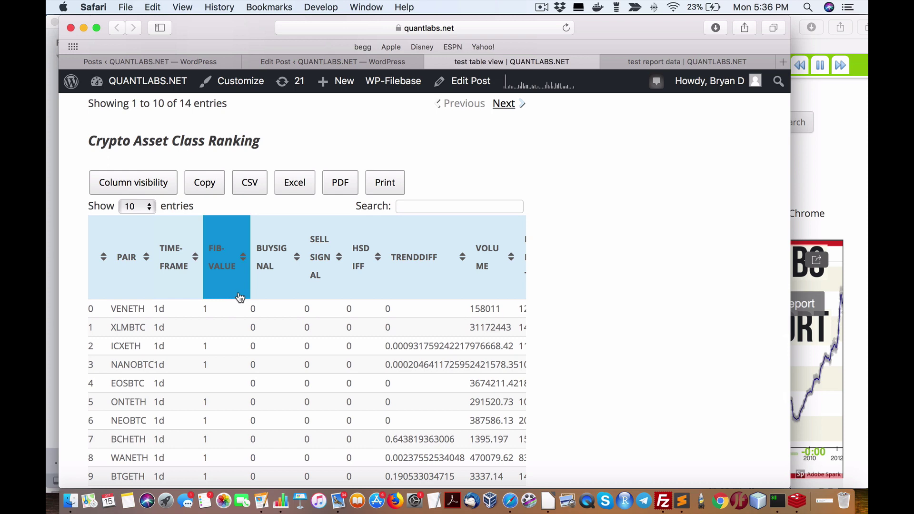
{"action": "scroll", "coordinate": [240, 297], "scroll_direction": "right", "scroll_amount": 3}
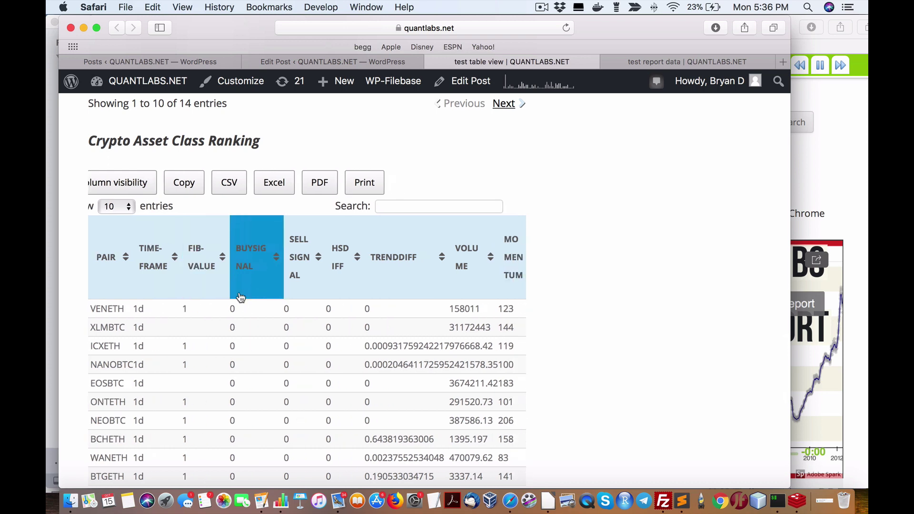
{"action": "scroll", "coordinate": [241, 297], "scroll_direction": "right", "scroll_amount": 15}
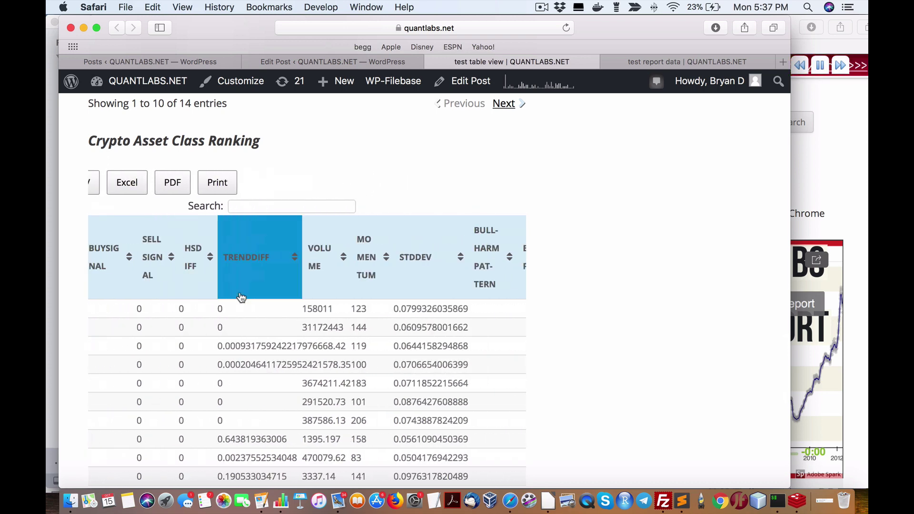
{"action": "scroll", "coordinate": [240, 297], "scroll_direction": "right", "scroll_amount": 3}
{"action": "scroll", "coordinate": [240, 298], "scroll_direction": "left", "scroll_amount": 20}
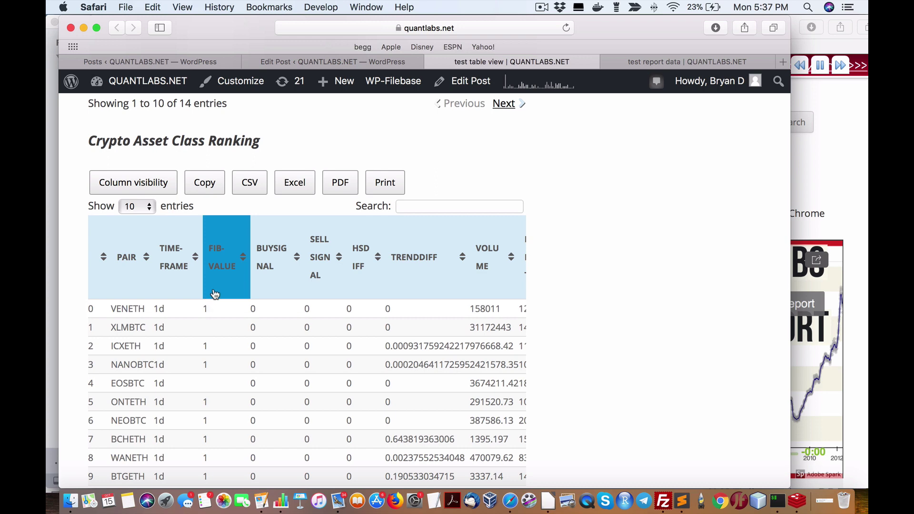
- Check the rows of the Crypto Asset Class Ranking table and sort it by BUYSIGNAL in descending order
{"action": "scroll", "coordinate": [217, 294], "scroll_direction": "down", "scroll_amount": 5}
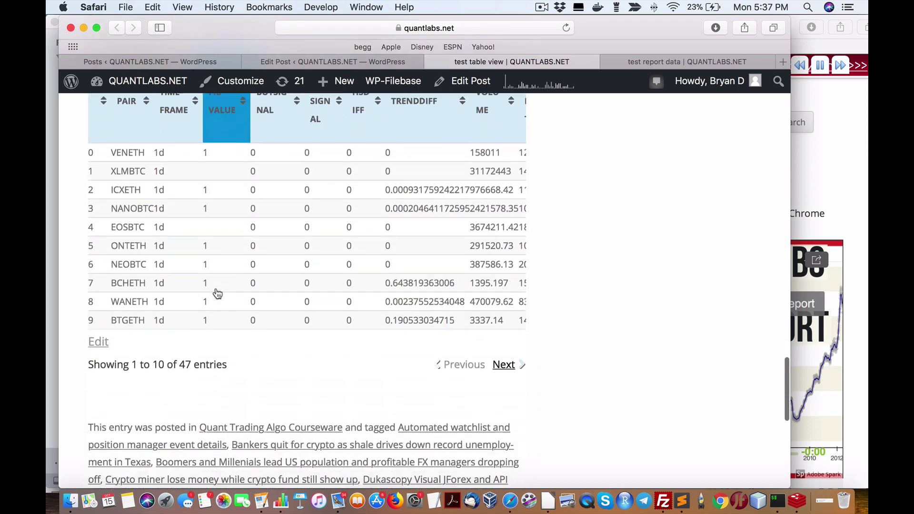
{"action": "scroll", "coordinate": [216, 288], "scroll_direction": "up", "scroll_amount": 6}
{"action": "scroll", "coordinate": [226, 352], "scroll_direction": "down", "scroll_amount": 4}
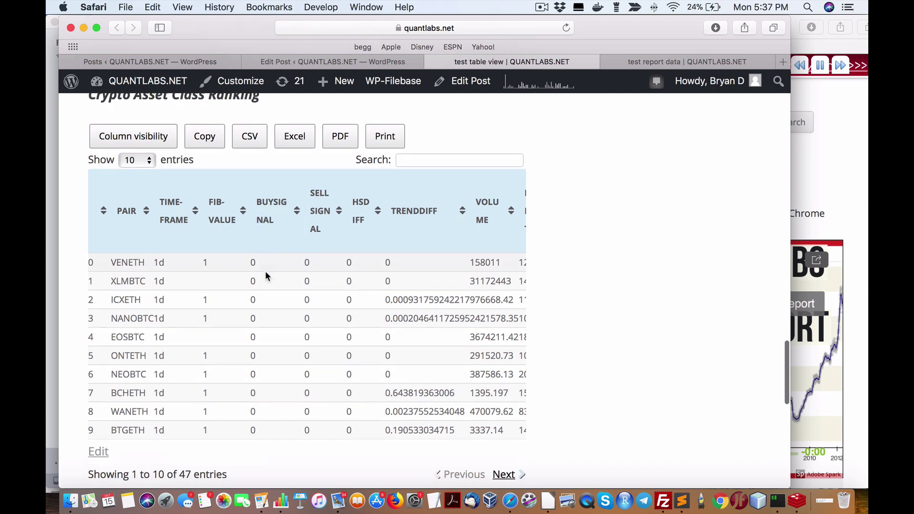
{"action": "scroll", "coordinate": [264, 292], "scroll_direction": "down", "scroll_amount": 5}
{"action": "scroll", "coordinate": [264, 292], "scroll_direction": "up", "scroll_amount": 5}
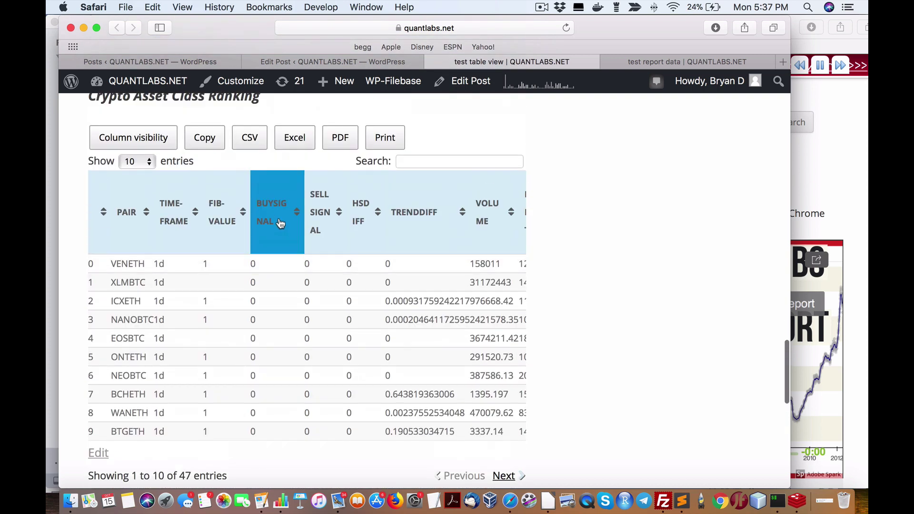
{"action": "left_click", "coordinate": [281, 222]}
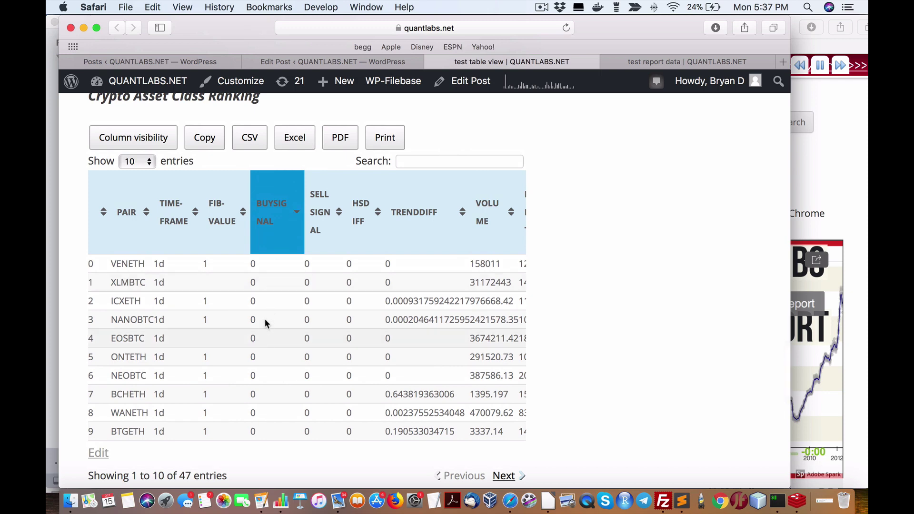
- Sort the Crypto Asset Class Ranking table by SELLSIGNAL, first ascending and finally descending
{"action": "left_click", "coordinate": [316, 234]}
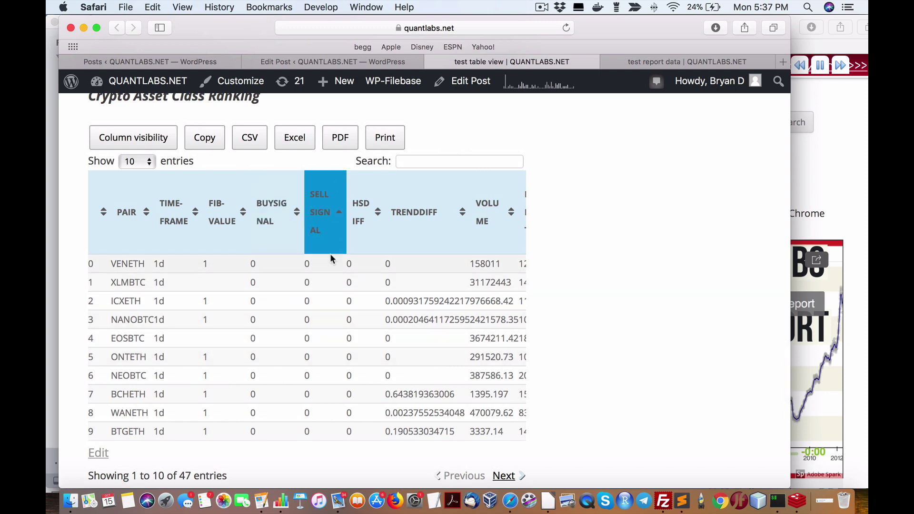
{"action": "scroll", "coordinate": [331, 256], "scroll_direction": "down", "scroll_amount": 8}
{"action": "scroll", "coordinate": [330, 256], "scroll_direction": "up", "scroll_amount": 10}
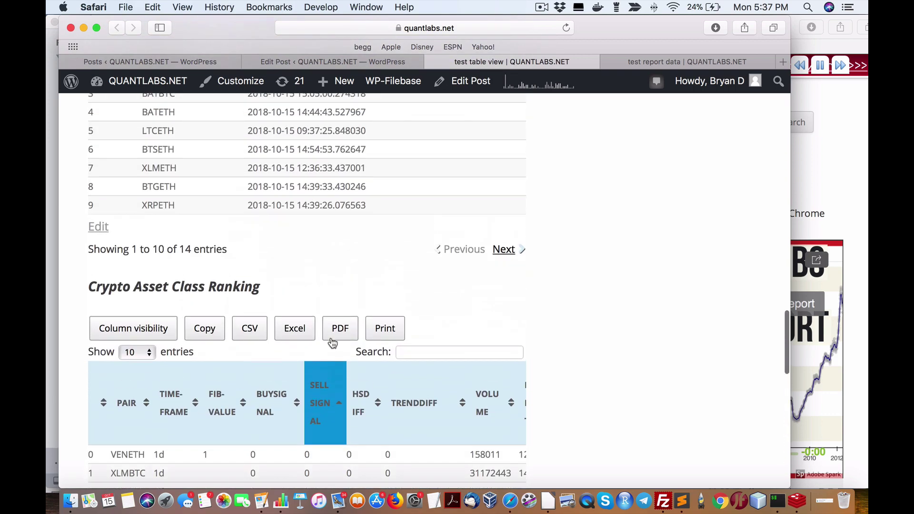
{"action": "scroll", "coordinate": [333, 341], "scroll_direction": "down", "scroll_amount": 4}
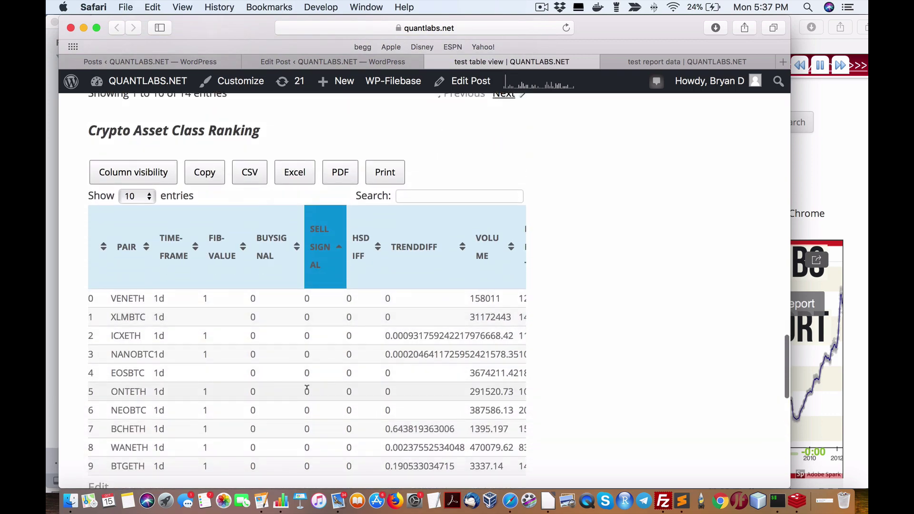
{"action": "scroll", "coordinate": [307, 389], "scroll_direction": "up", "scroll_amount": 3}
{"action": "scroll", "coordinate": [324, 286], "scroll_direction": "down", "scroll_amount": 5}
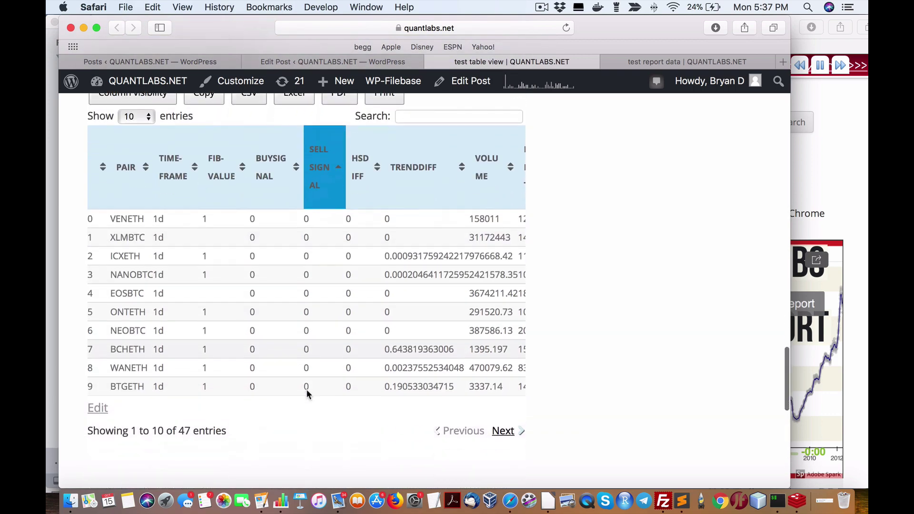
{"action": "left_click", "coordinate": [338, 171]}
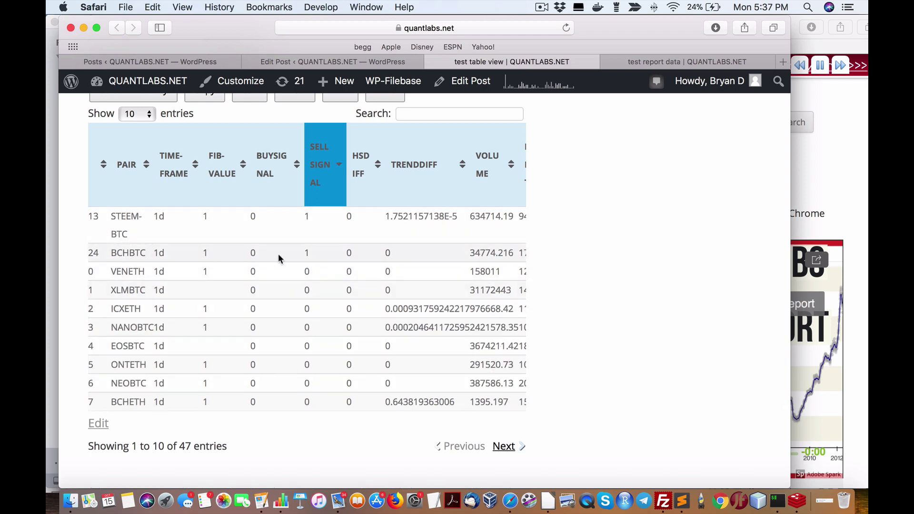
- Sort the Crypto Asset Class Ranking table by HSDIFF ascending, followed by TRENDDIFF in descending order, and review the ranked pairs
{"action": "left_click", "coordinate": [362, 174]}
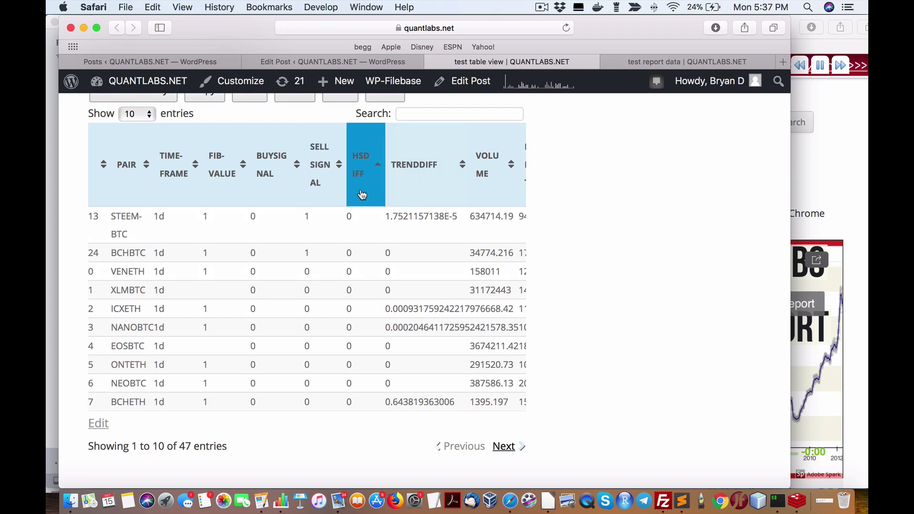
{"action": "left_click", "coordinate": [422, 177]}
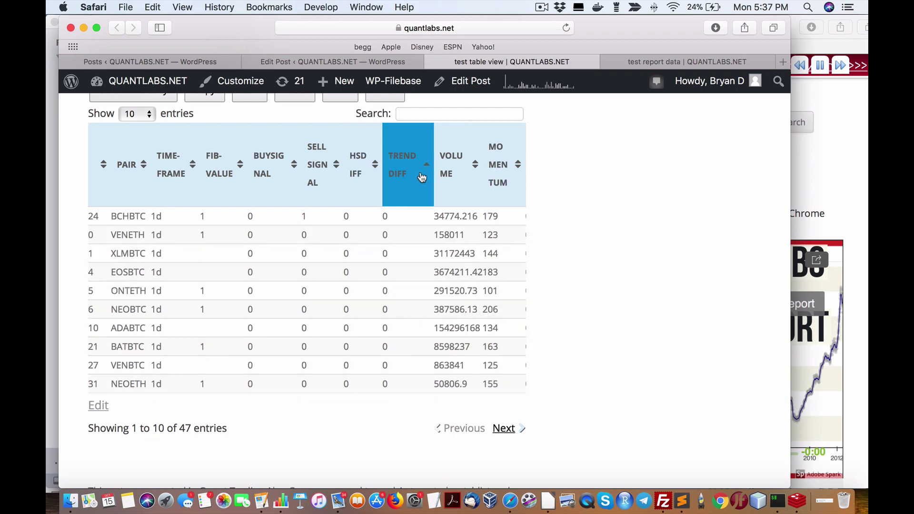
{"action": "scroll", "coordinate": [400, 219], "scroll_direction": "up", "scroll_amount": 2}
{"action": "scroll", "coordinate": [398, 223], "scroll_direction": "down", "scroll_amount": 5}
{"action": "scroll", "coordinate": [398, 222], "scroll_direction": "up", "scroll_amount": 3}
{"action": "left_click", "coordinate": [400, 221]}
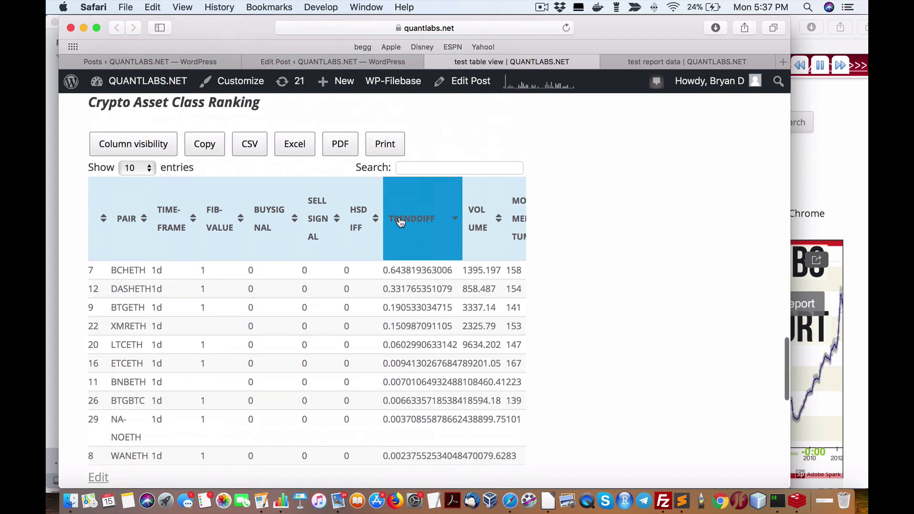
{"action": "scroll", "coordinate": [430, 264], "scroll_direction": "down", "scroll_amount": 3}
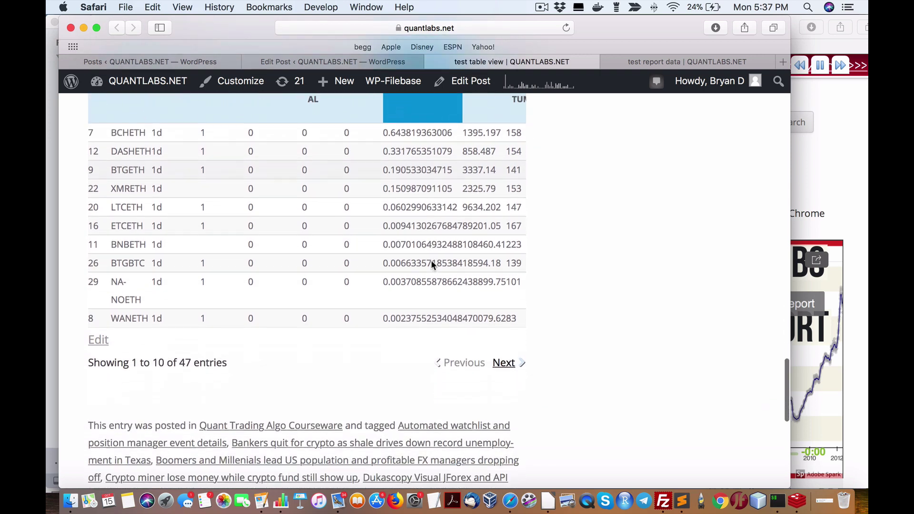
{"action": "scroll", "coordinate": [431, 264], "scroll_direction": "up", "scroll_amount": 3}
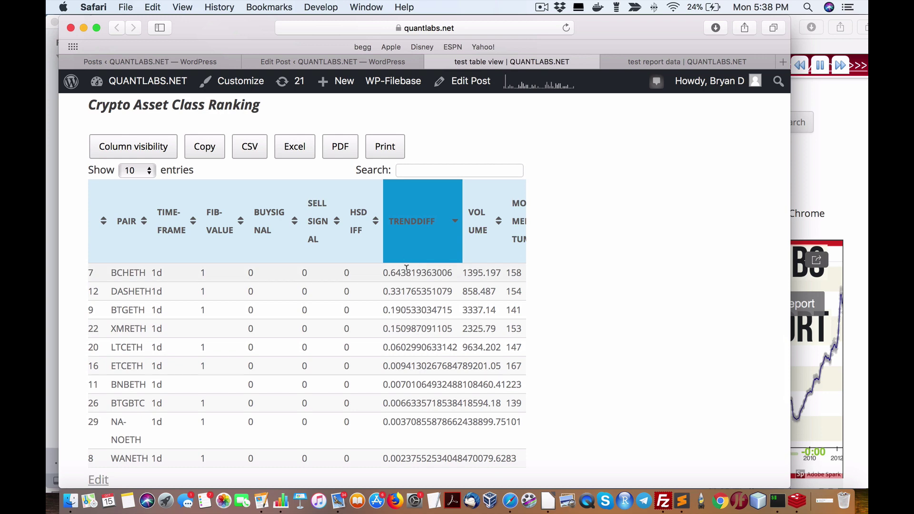
- Sort the Crypto Asset Class Ranking table by VOLUME in ascending order and view its MOMENTUM and STDDEV columns
{"action": "left_click", "coordinate": [499, 249]}
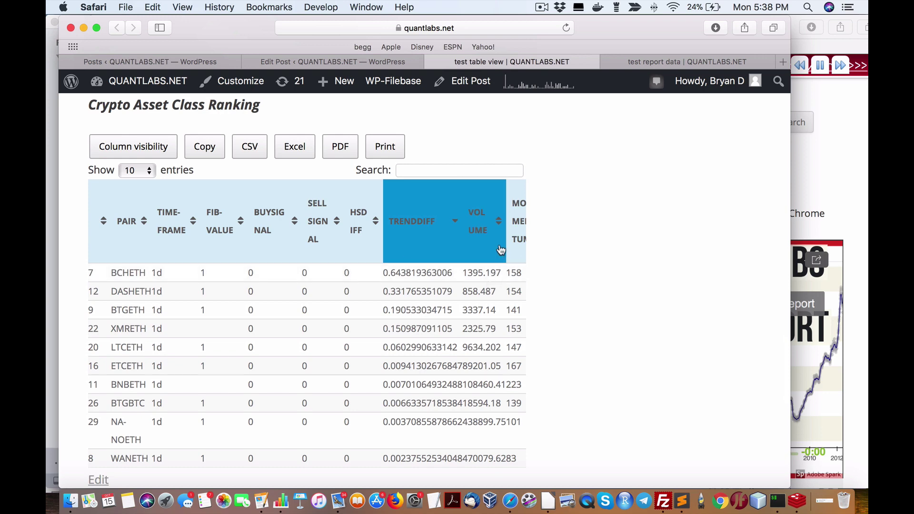
{"action": "scroll", "coordinate": [481, 279], "scroll_direction": "up", "scroll_amount": 2}
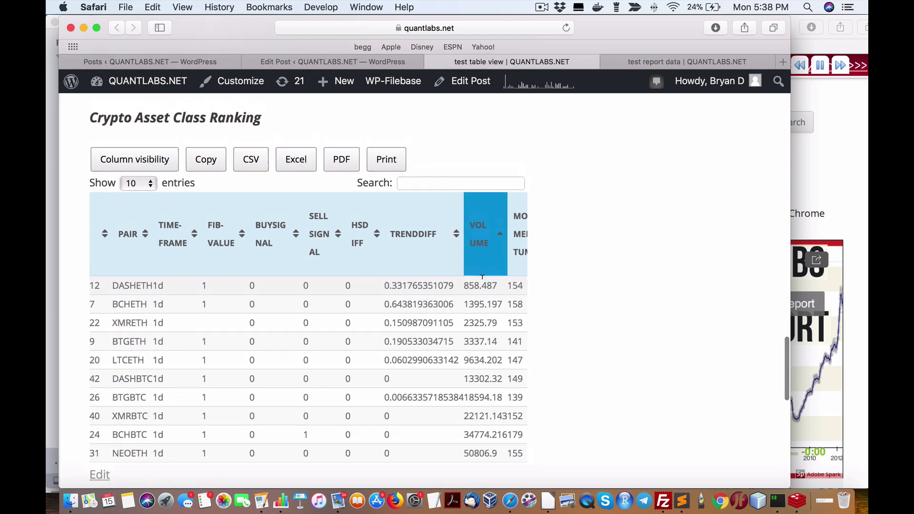
{"action": "scroll", "coordinate": [503, 285], "scroll_direction": "right", "scroll_amount": 5}
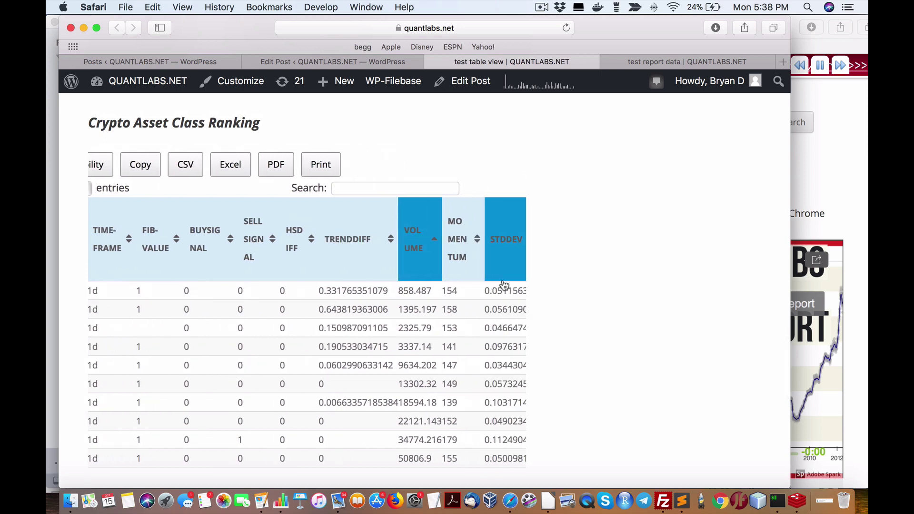
{"action": "scroll", "coordinate": [394, 219], "scroll_direction": "down", "scroll_amount": 1}
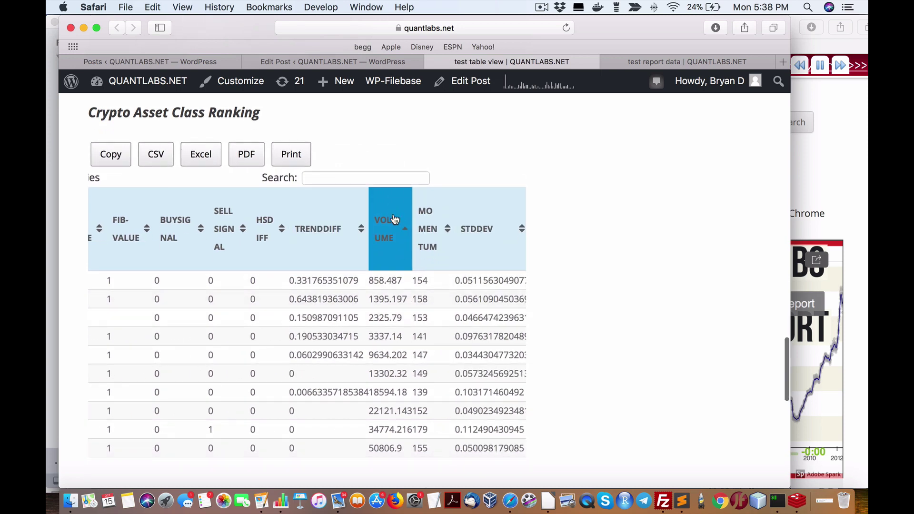
- Sort the Crypto Asset Class Ranking table by VOLUME in descending order and review the pairs at its head
{"action": "left_click", "coordinate": [402, 243]}
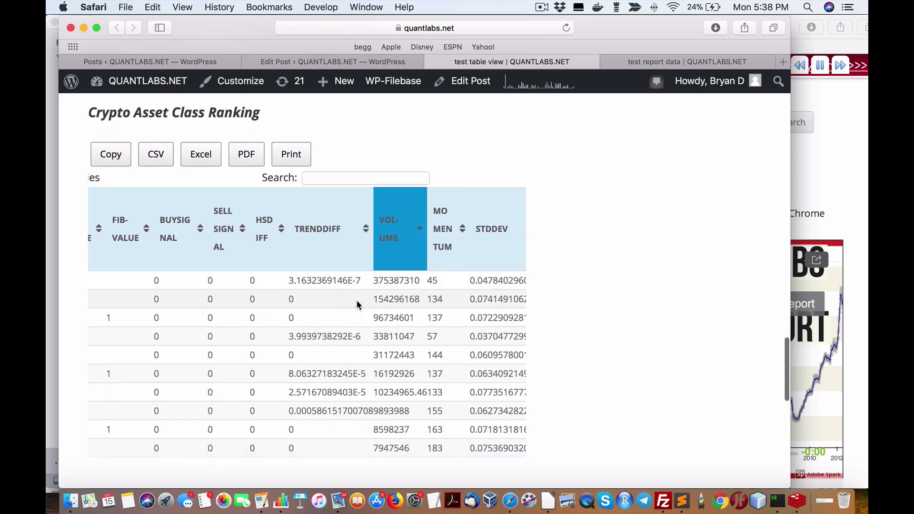
{"action": "scroll", "coordinate": [356, 300], "scroll_direction": "left", "scroll_amount": 5}
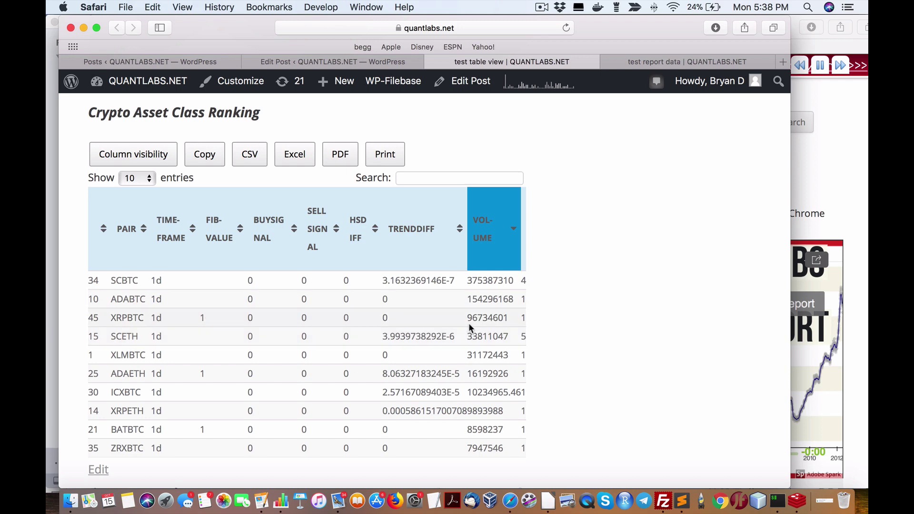
{"action": "scroll", "coordinate": [473, 322], "scroll_direction": "down", "scroll_amount": 3}
{"action": "scroll", "coordinate": [472, 316], "scroll_direction": "up", "scroll_amount": 3}
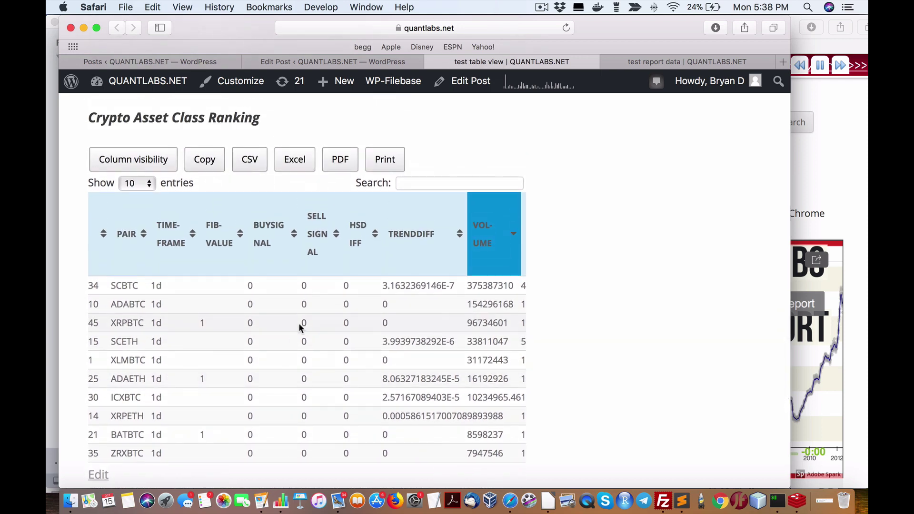
- Sort the Crypto Asset Class Ranking table by MOMENTUM, first ascending and finally descending, and match the values to their pairs
{"action": "scroll", "coordinate": [233, 322], "scroll_direction": "right", "scroll_amount": 10}
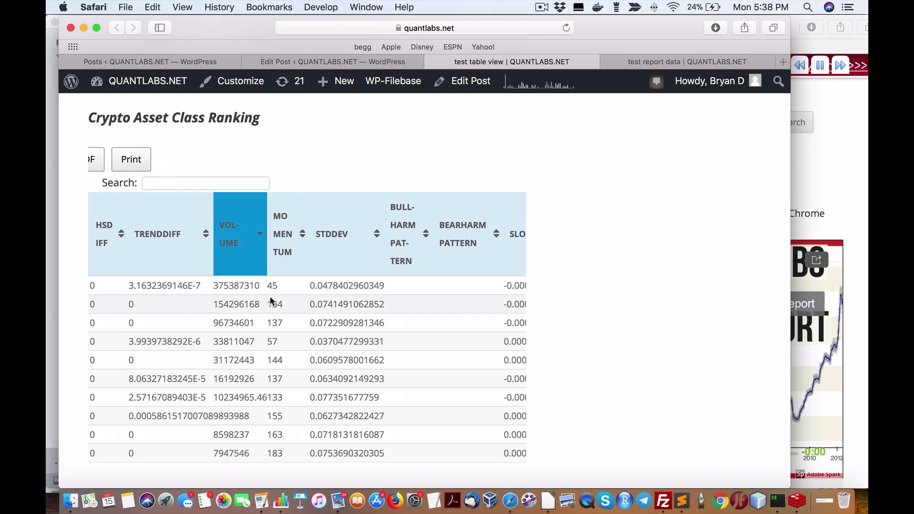
{"action": "left_click", "coordinate": [292, 239]}
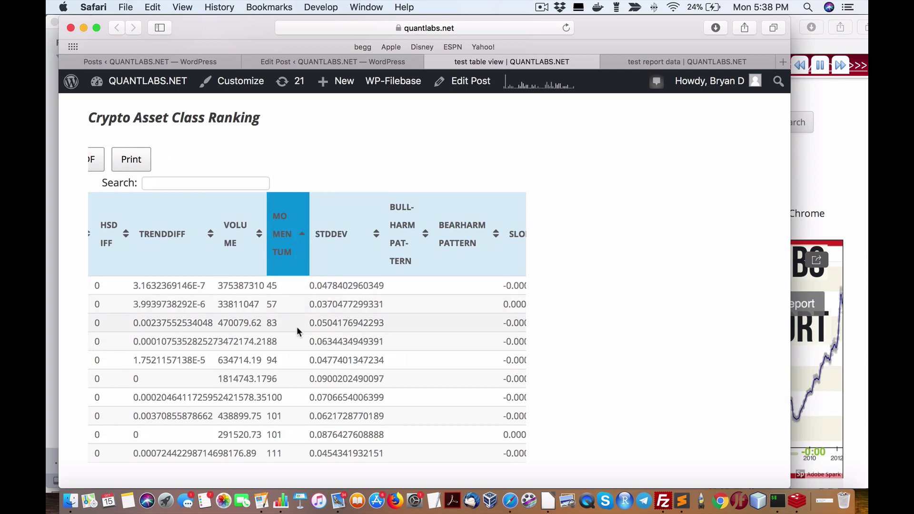
{"action": "left_click", "coordinate": [299, 238]}
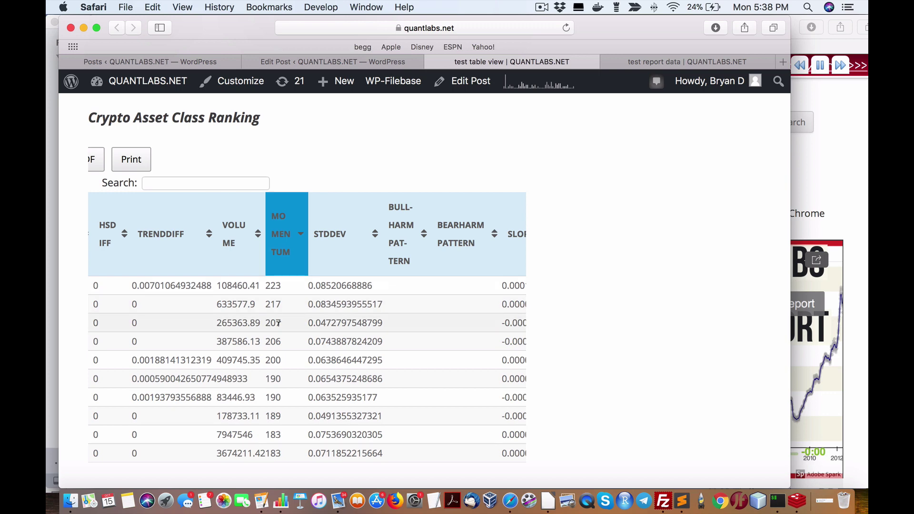
{"action": "scroll", "coordinate": [281, 324], "scroll_direction": "right", "scroll_amount": 1}
{"action": "scroll", "coordinate": [280, 324], "scroll_direction": "left", "scroll_amount": 10}
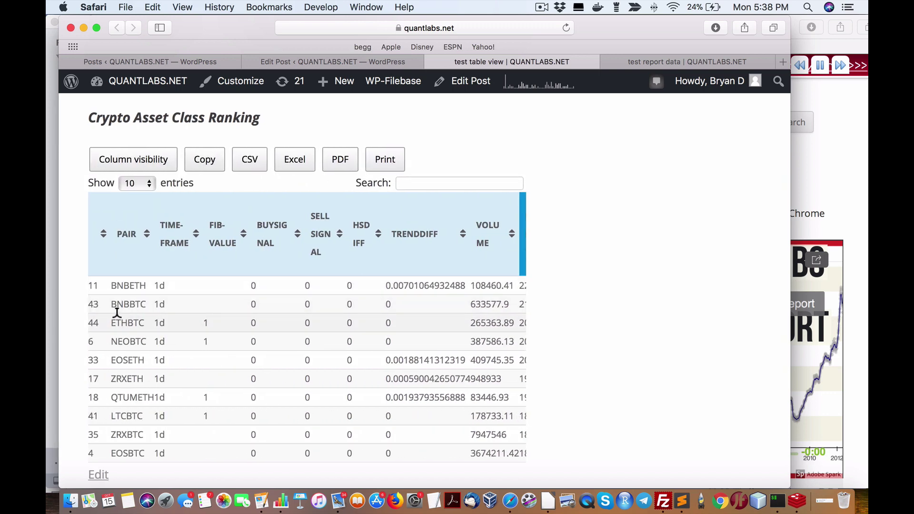
{"action": "scroll", "coordinate": [134, 329], "scroll_direction": "right", "scroll_amount": 5}
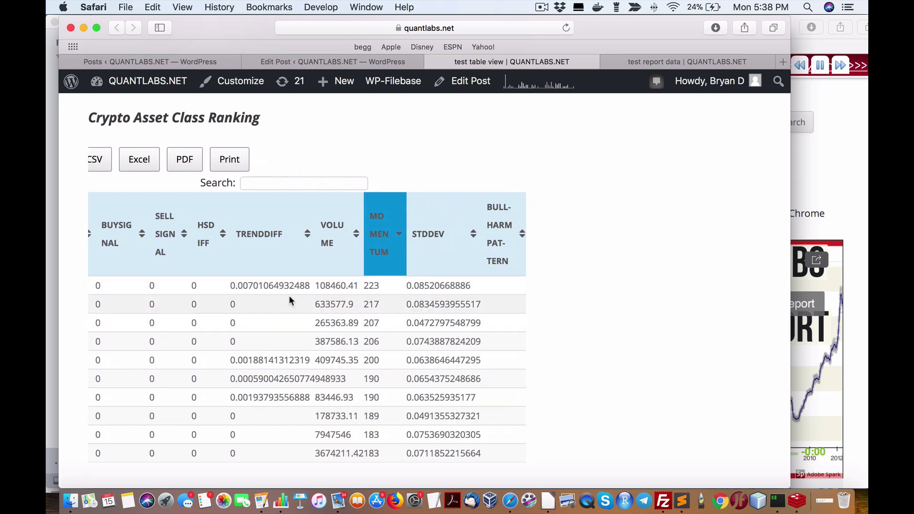
{"action": "scroll", "coordinate": [292, 295], "scroll_direction": "right", "scroll_amount": 4}
{"action": "scroll", "coordinate": [295, 297], "scroll_direction": "left", "scroll_amount": 10}
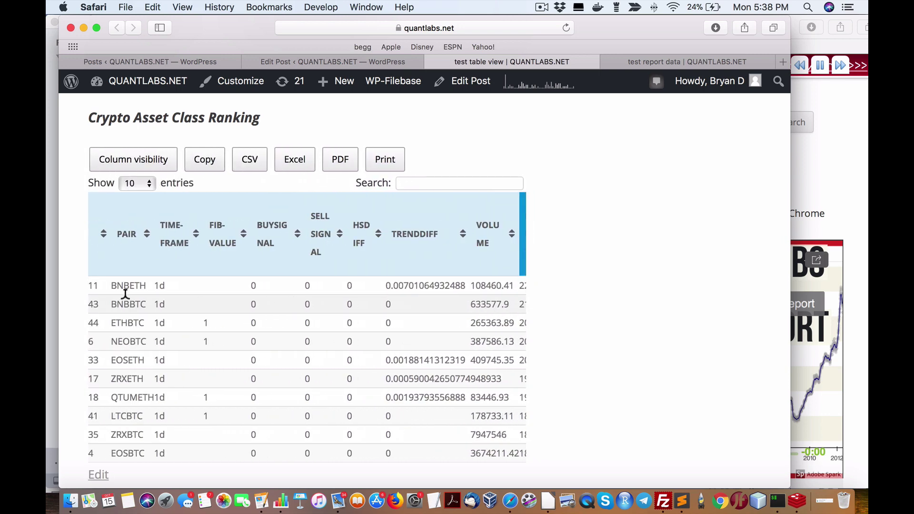
- Sort the Crypto Asset Class Ranking table by STDDEV in ascending order and look through the columns of the ranked rows
{"action": "scroll", "coordinate": [168, 308], "scroll_direction": "right", "scroll_amount": 7}
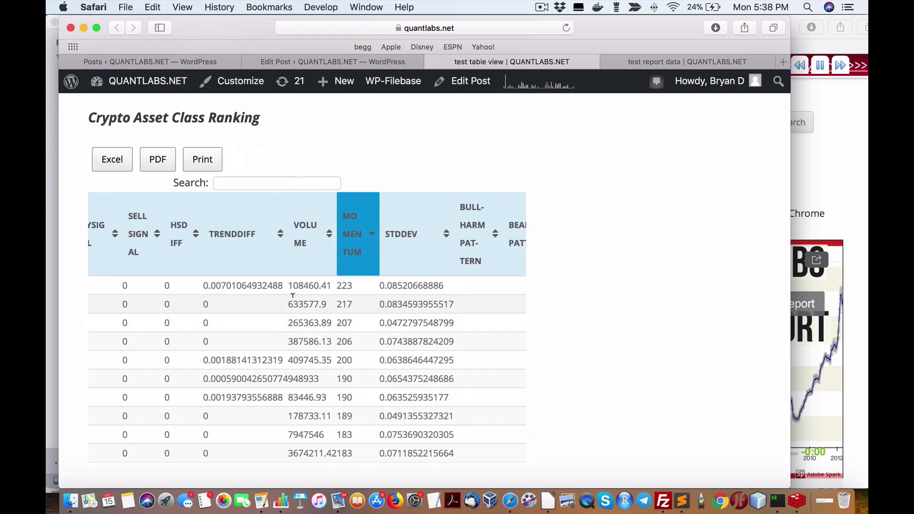
{"action": "left_click", "coordinate": [417, 244]}
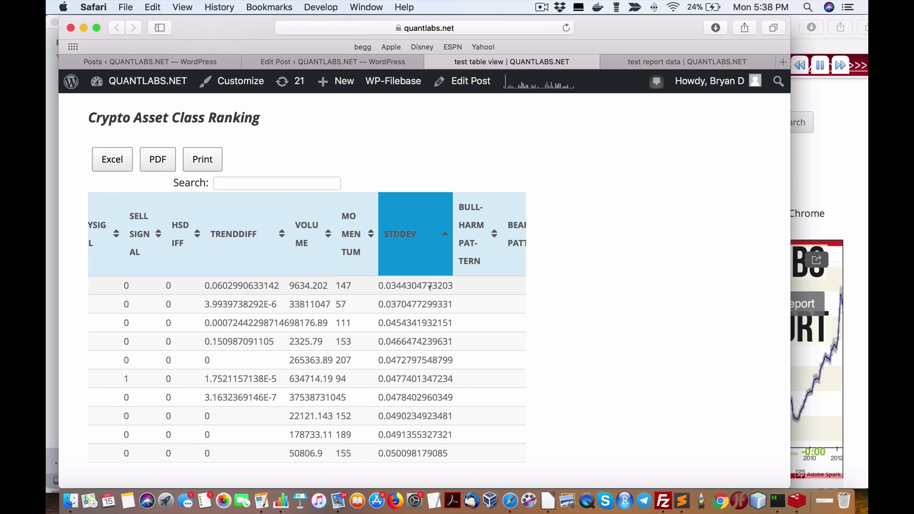
{"action": "scroll", "coordinate": [429, 291], "scroll_direction": "down", "scroll_amount": 3}
{"action": "scroll", "coordinate": [429, 288], "scroll_direction": "down", "scroll_amount": 2}
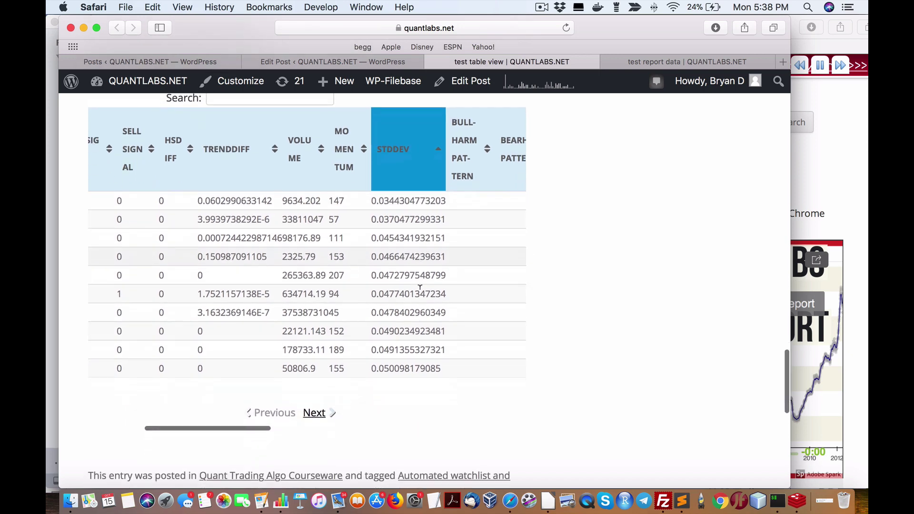
{"action": "scroll", "coordinate": [409, 285], "scroll_direction": "up", "scroll_amount": 3}
{"action": "scroll", "coordinate": [407, 284], "scroll_direction": "right", "scroll_amount": 5}
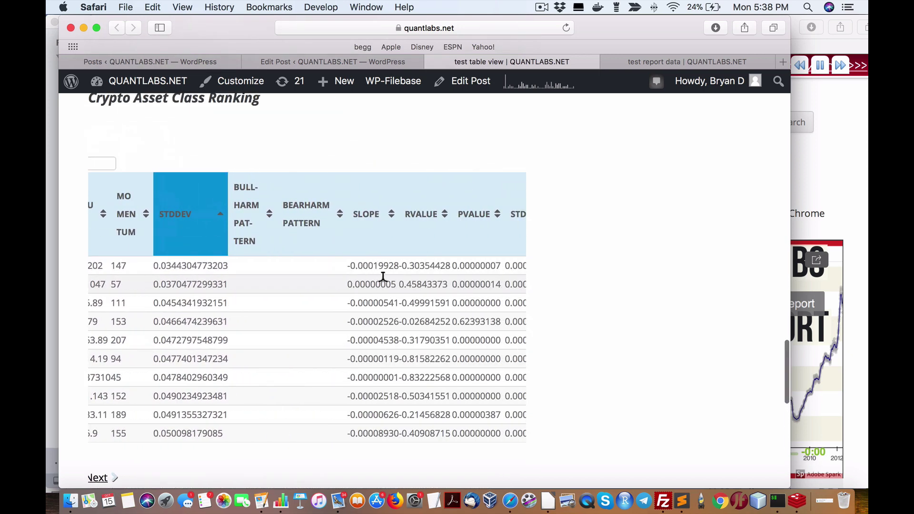
{"action": "scroll", "coordinate": [379, 276], "scroll_direction": "left", "scroll_amount": 10}
{"action": "scroll", "coordinate": [366, 278], "scroll_direction": "right", "scroll_amount": 5}
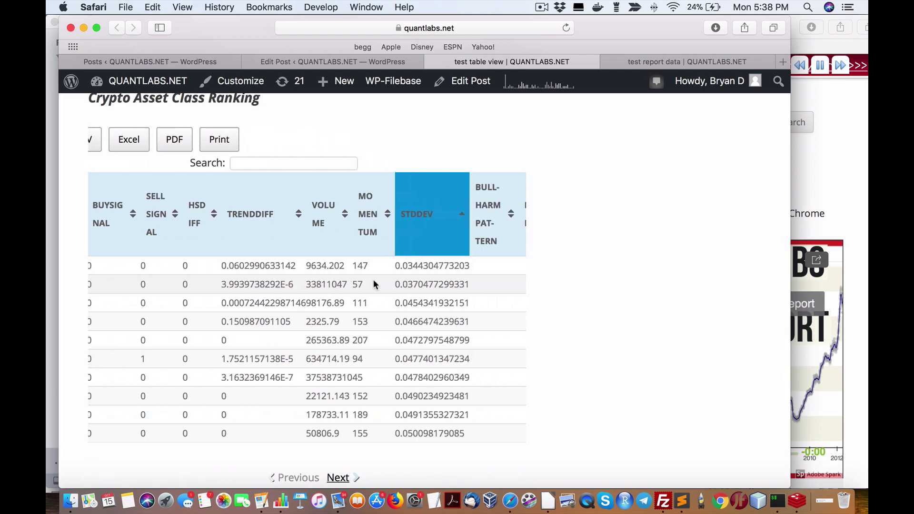
- Sort the Crypto Asset Class Ranking table by STDDEV in descending order and compare the values with their pairs
{"action": "left_click", "coordinate": [439, 219]}
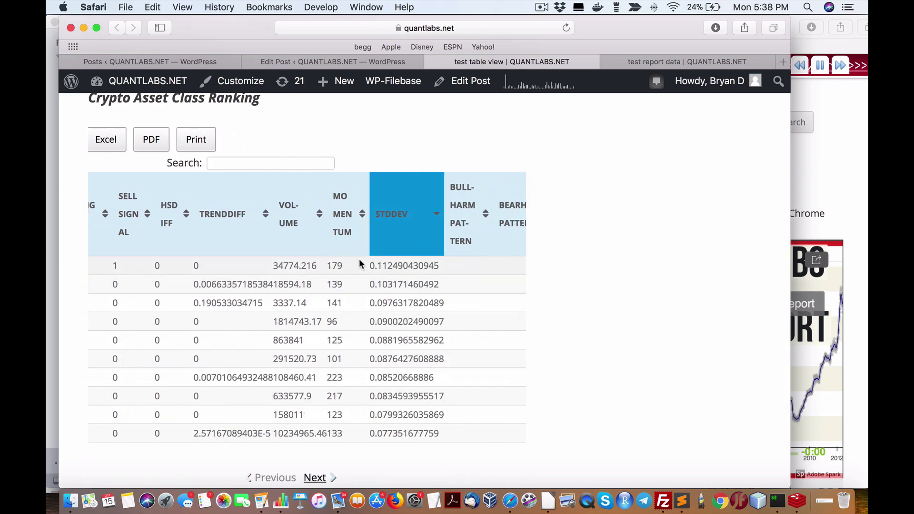
{"action": "scroll", "coordinate": [296, 268], "scroll_direction": "left", "scroll_amount": 2}
{"action": "scroll", "coordinate": [295, 272], "scroll_direction": "left", "scroll_amount": 3}
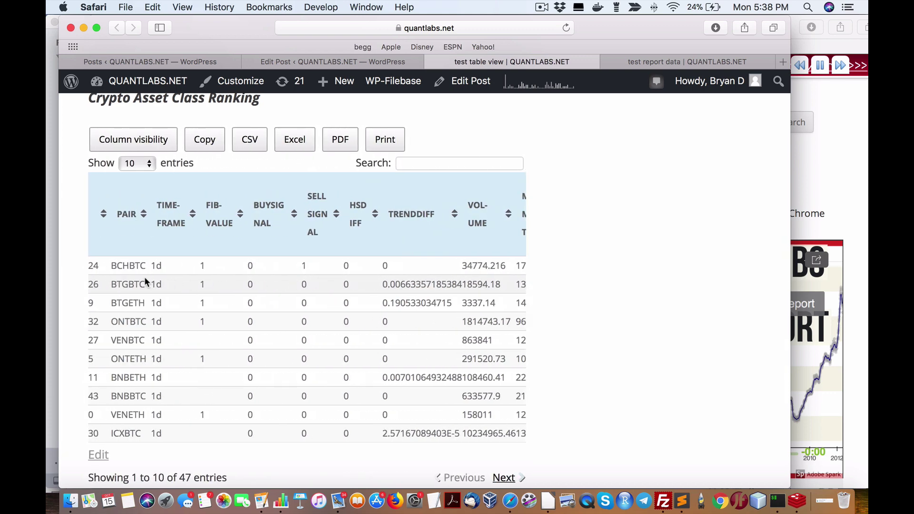
{"action": "scroll", "coordinate": [475, 286], "scroll_direction": "right", "scroll_amount": 6}
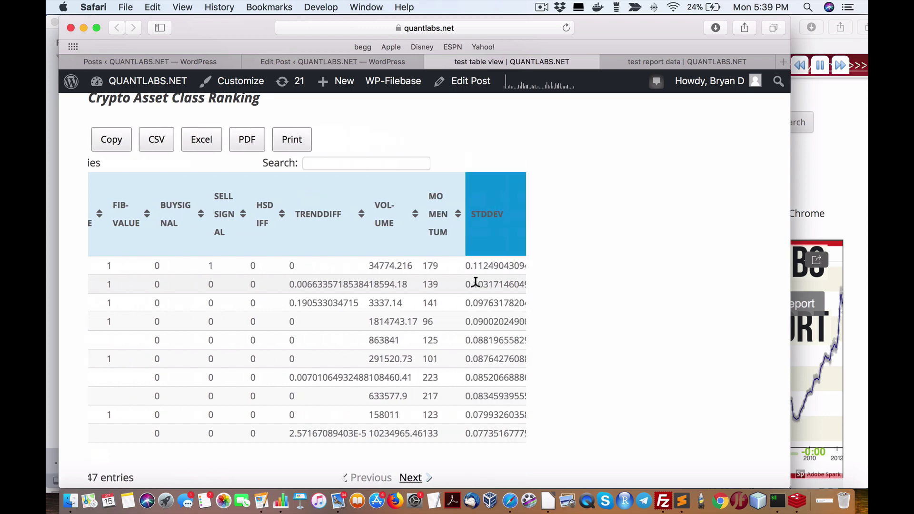
{"action": "scroll", "coordinate": [355, 289], "scroll_direction": "left", "scroll_amount": 6}
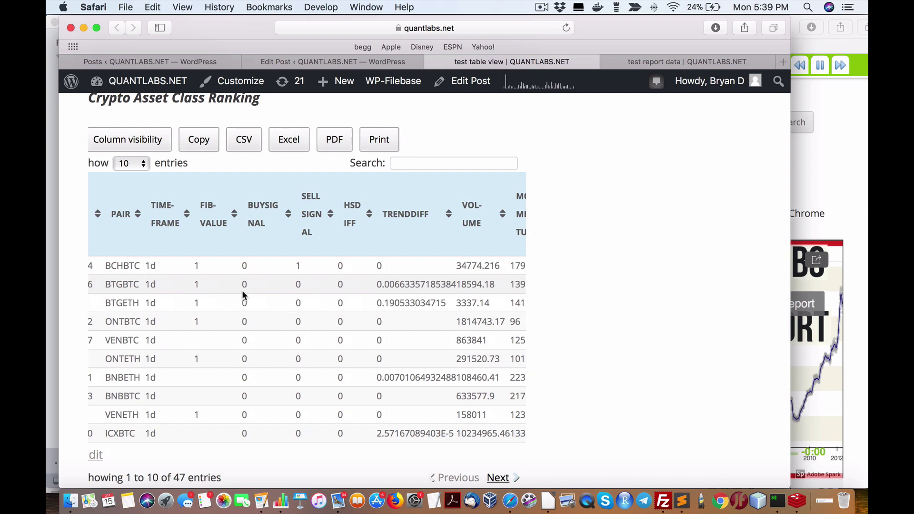
- Return the STDDEV column to ascending order and check the matching pairs and the SLOPE, RVALUE and PVALUE columns
{"action": "scroll", "coordinate": [330, 271], "scroll_direction": "right", "scroll_amount": 8}
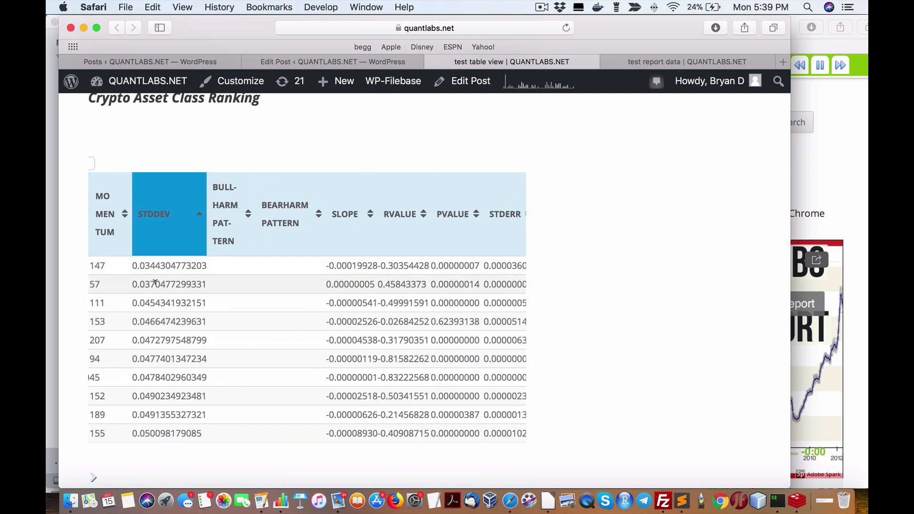
{"action": "scroll", "coordinate": [154, 283], "scroll_direction": "right", "scroll_amount": 4}
{"action": "scroll", "coordinate": [153, 279], "scroll_direction": "left", "scroll_amount": 10}
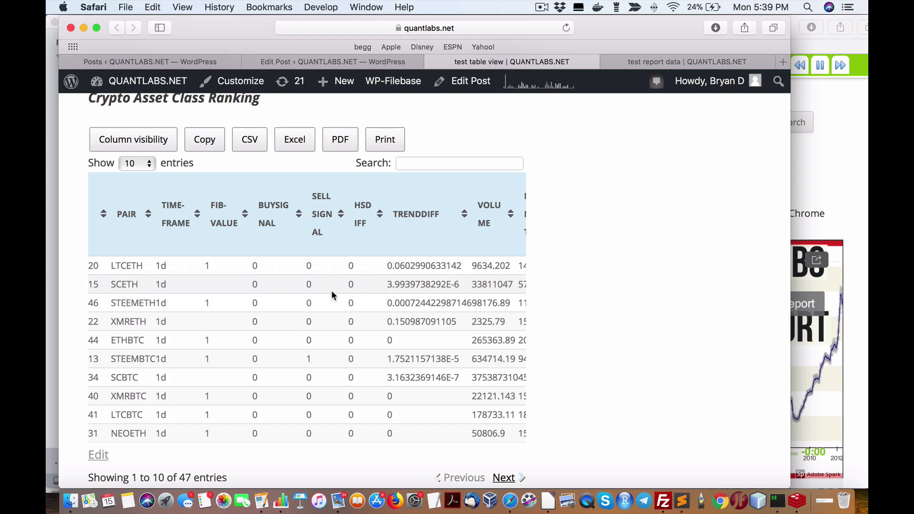
{"action": "scroll", "coordinate": [331, 291], "scroll_direction": "right", "scroll_amount": 6}
{"action": "scroll", "coordinate": [331, 291], "scroll_direction": "left", "scroll_amount": 5}
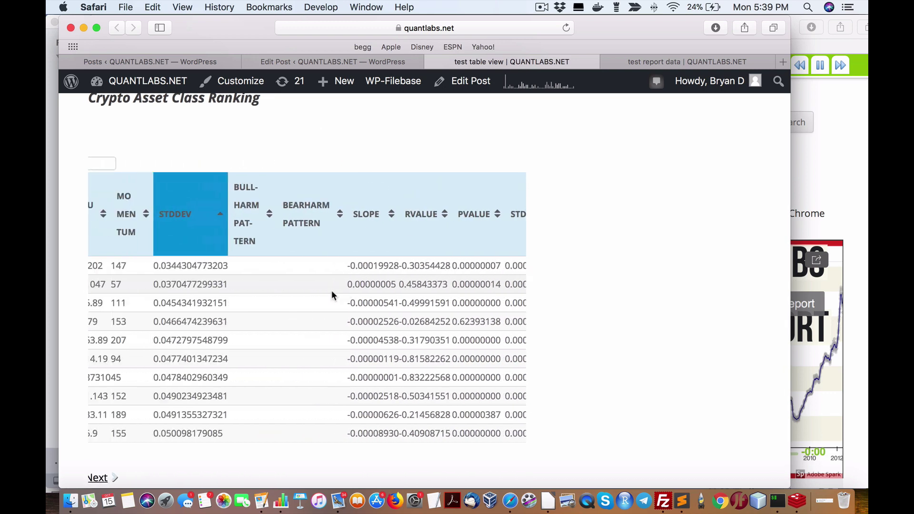
- Sort the Crypto Asset Class Ranking table by the bull harm pattern column, followed by BEARHARMPATTERN in ascending order
{"action": "left_click", "coordinate": [266, 219]}
{"action": "scroll", "coordinate": [266, 219], "scroll_direction": "right", "scroll_amount": 1}
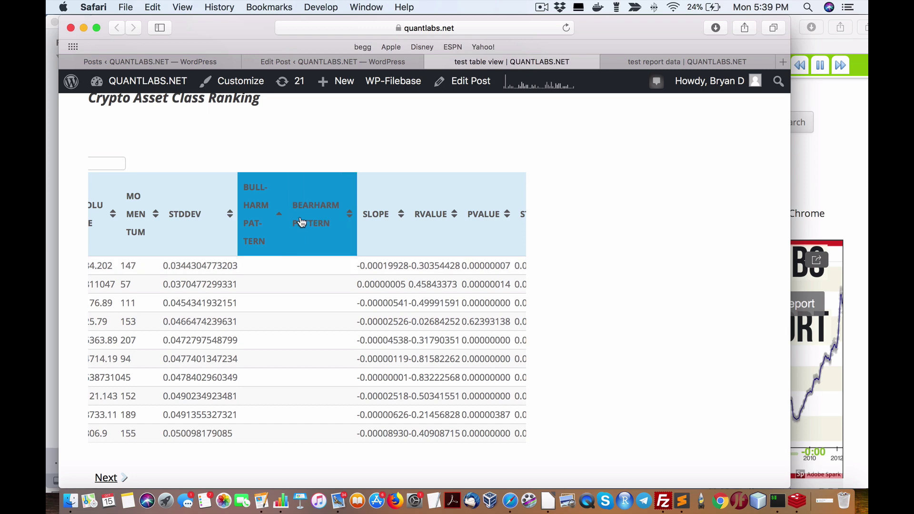
{"action": "left_click", "coordinate": [316, 221]}
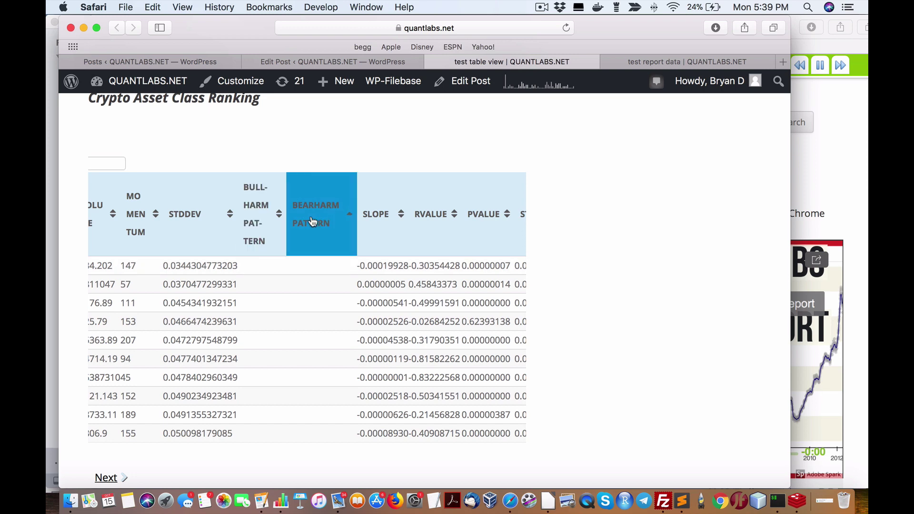
{"action": "left_click", "coordinate": [280, 237]}
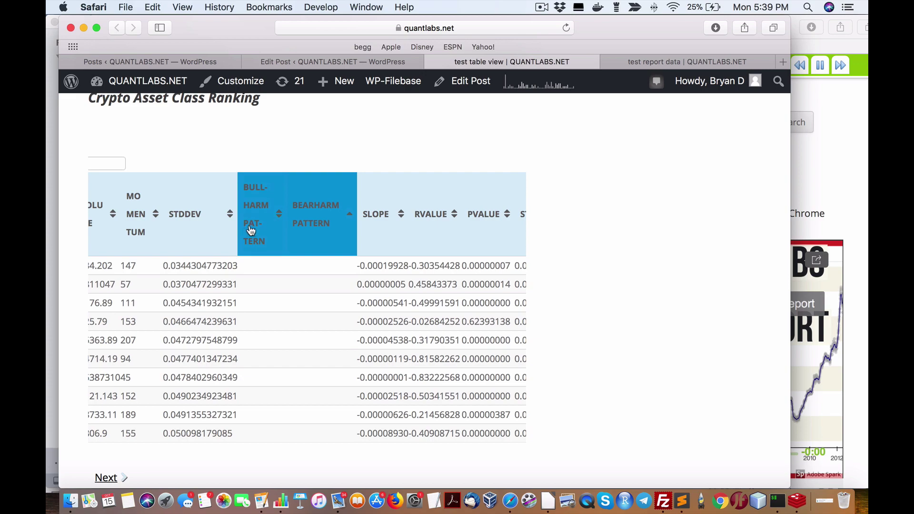
{"action": "left_click", "coordinate": [308, 219]}
{"action": "scroll", "coordinate": [310, 228], "scroll_direction": "down", "scroll_amount": 5}
{"action": "scroll", "coordinate": [310, 228], "scroll_direction": "up", "scroll_amount": 8}
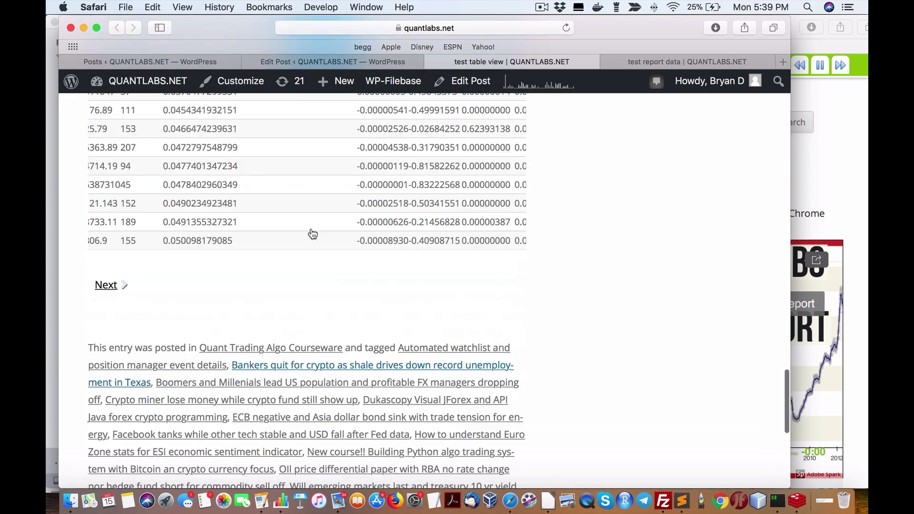
{"action": "scroll", "coordinate": [294, 324], "scroll_direction": "down", "scroll_amount": 5}
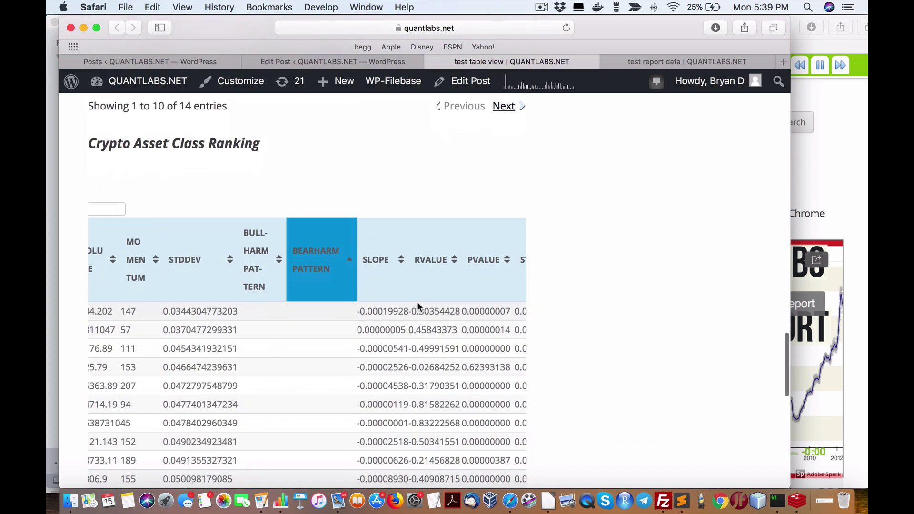
- Sort the Crypto Asset Class Ranking table by SLOPE, first ascending and finally descending, and review the ranked pairs
{"action": "left_click", "coordinate": [379, 261]}
{"action": "scroll", "coordinate": [378, 318], "scroll_direction": "down", "scroll_amount": 2}
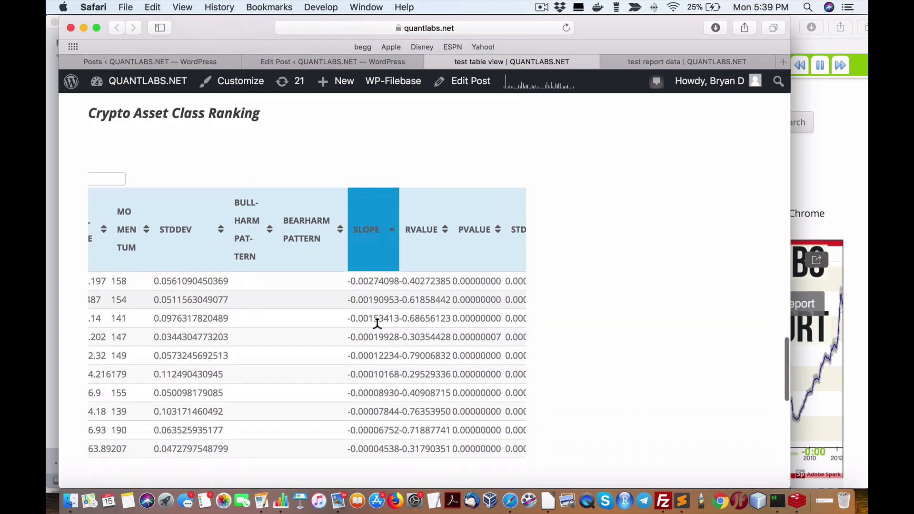
{"action": "left_click", "coordinate": [369, 223]}
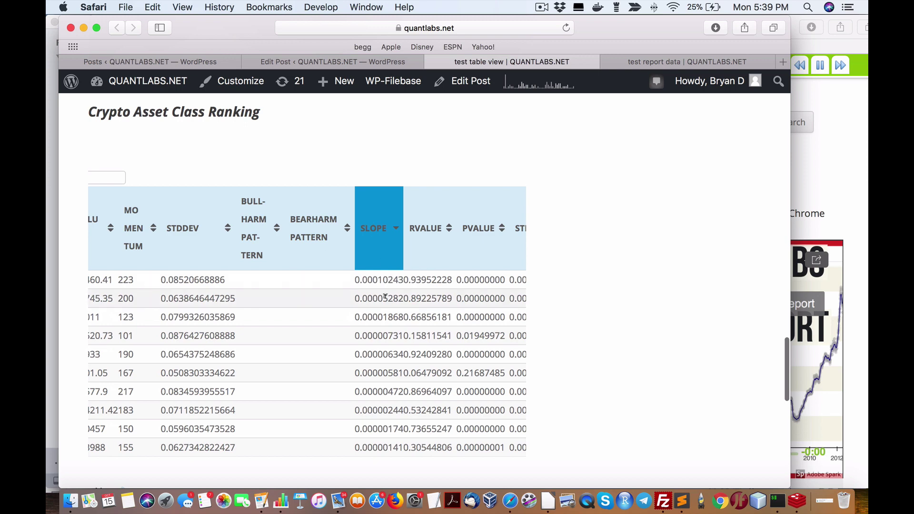
{"action": "scroll", "coordinate": [289, 293], "scroll_direction": "right", "scroll_amount": 1}
{"action": "scroll", "coordinate": [290, 293], "scroll_direction": "left", "scroll_amount": 10}
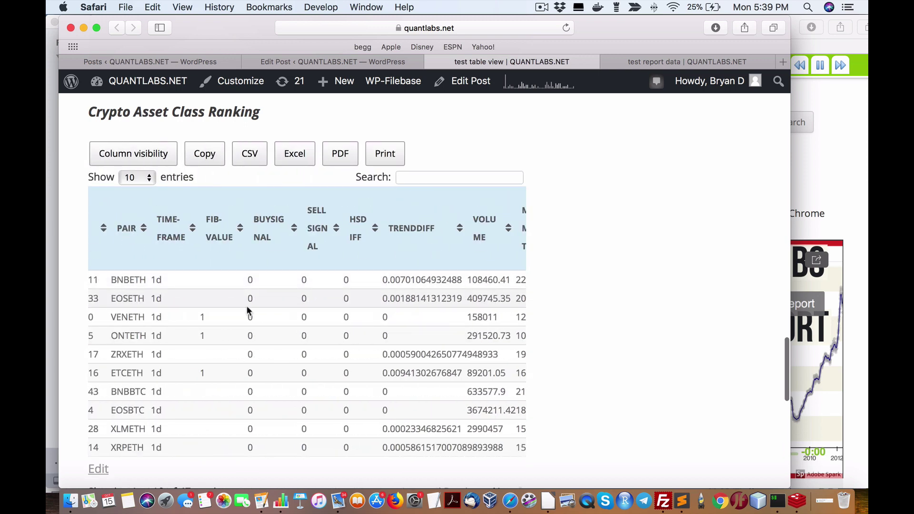
- Sort the Crypto Asset Class Ranking table by RVALUE, followed by PVALUE in ascending and finally descending order
{"action": "scroll", "coordinate": [247, 308], "scroll_direction": "right", "scroll_amount": 10}
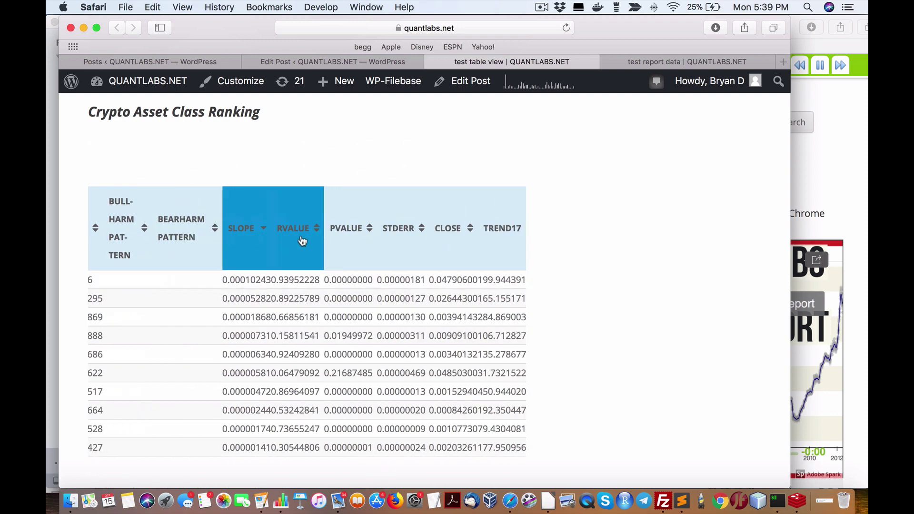
{"action": "left_click", "coordinate": [302, 241]}
{"action": "left_click", "coordinate": [350, 259]}
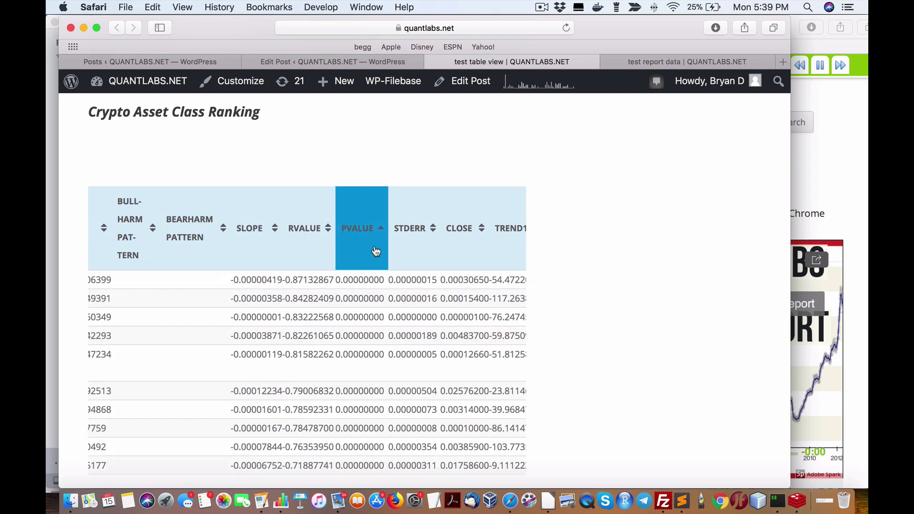
{"action": "left_click", "coordinate": [386, 247]}
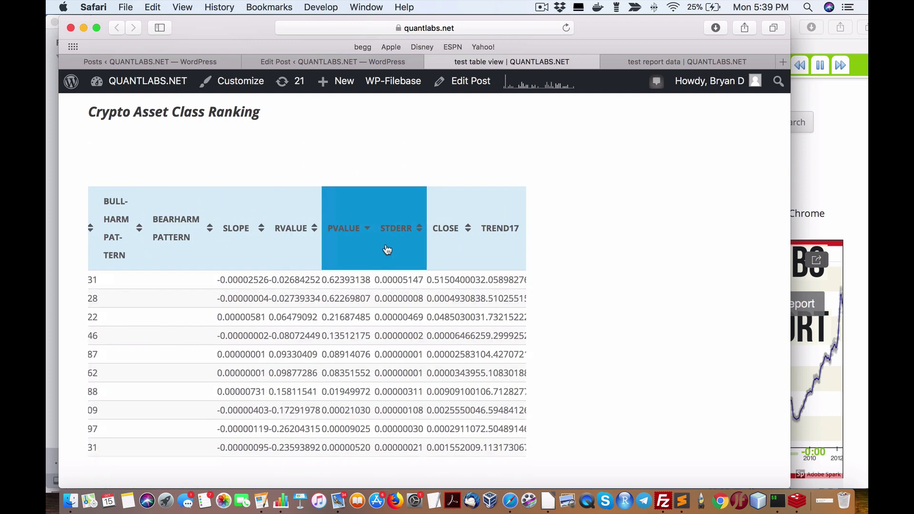
- Sort the Crypto Asset Class Ranking table by CLOSE in ascending order, followed by TREND17 in ascending order
{"action": "left_click", "coordinate": [456, 249]}
{"action": "scroll", "coordinate": [372, 283], "scroll_direction": "right", "scroll_amount": 5}
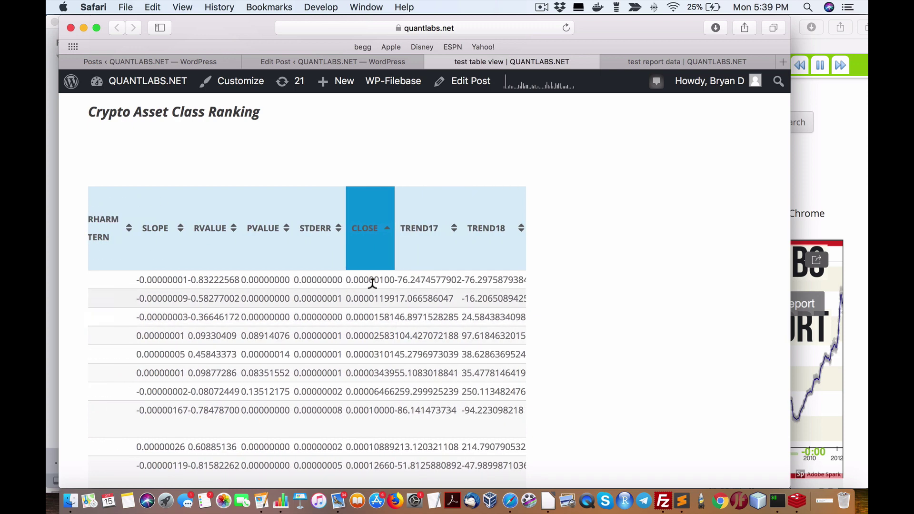
{"action": "scroll", "coordinate": [367, 333], "scroll_direction": "down", "scroll_amount": 5}
{"action": "scroll", "coordinate": [369, 352], "scroll_direction": "up", "scroll_amount": 4}
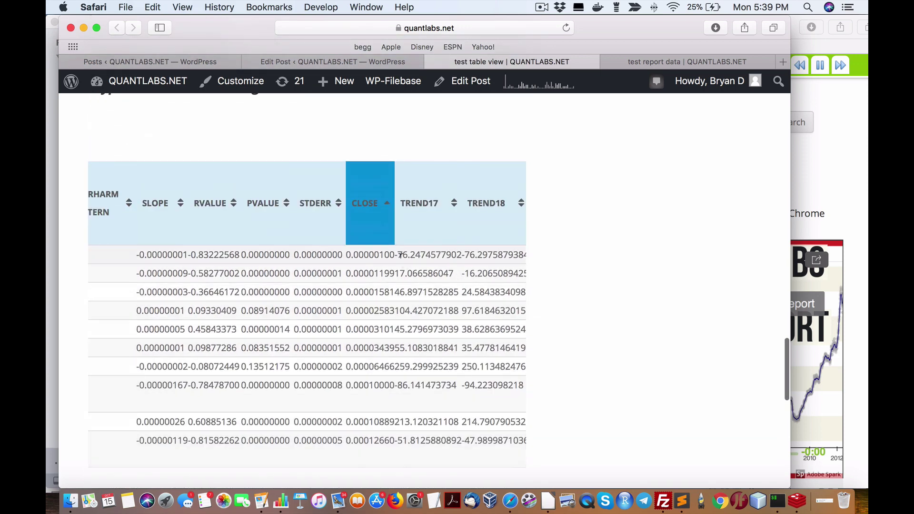
{"action": "left_click", "coordinate": [417, 203]}
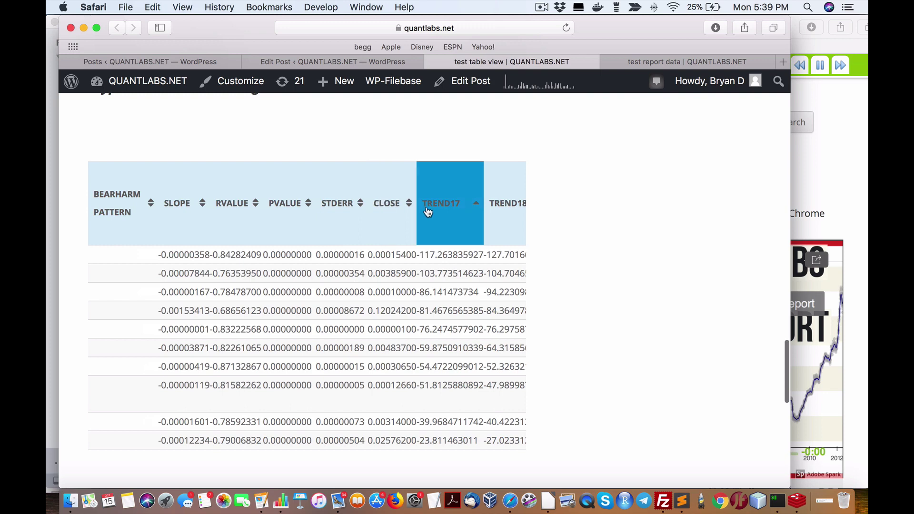
- Examine the trend and momentum columns of the Crypto Asset Class Ranking table, and review the Most Profitable and Watchlist tables above it
{"action": "scroll", "coordinate": [427, 212], "scroll_direction": "right", "scroll_amount": 10}
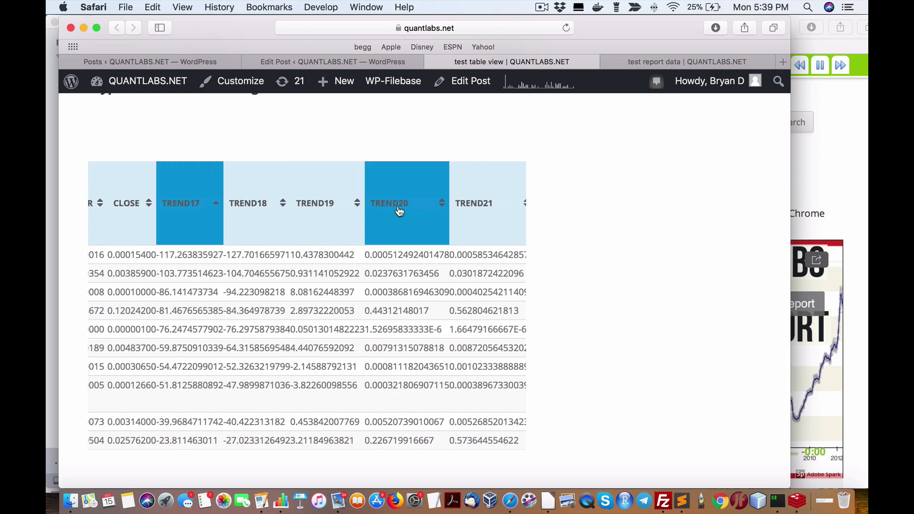
{"action": "scroll", "coordinate": [400, 212], "scroll_direction": "right", "scroll_amount": 8}
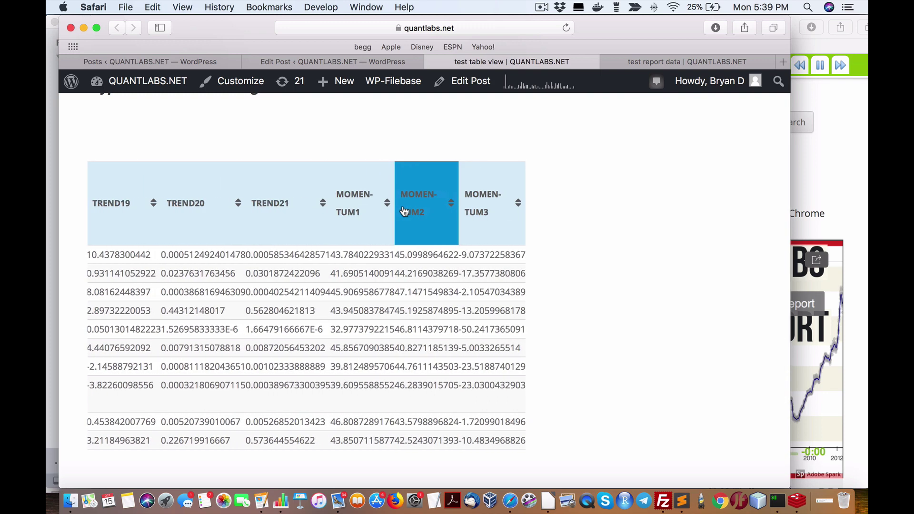
{"action": "scroll", "coordinate": [404, 212], "scroll_direction": "left", "scroll_amount": 20}
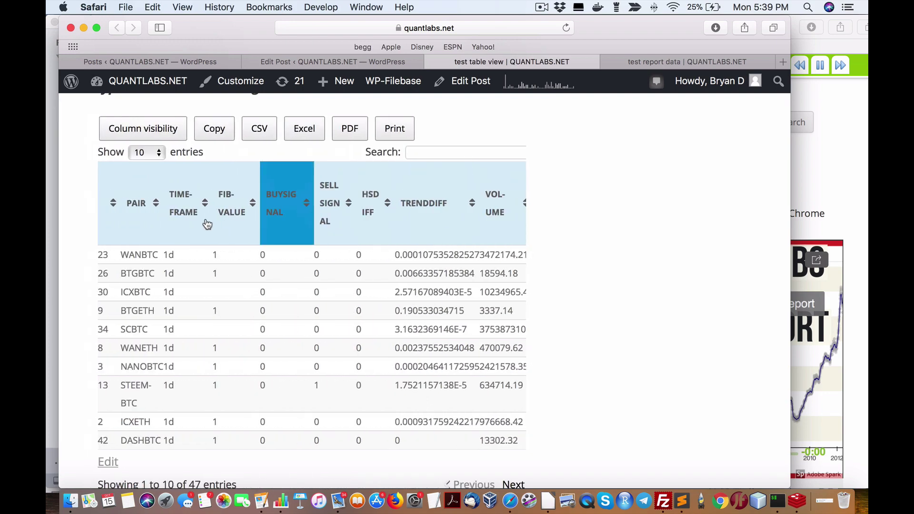
{"action": "scroll", "coordinate": [101, 217], "scroll_direction": "up", "scroll_amount": 5}
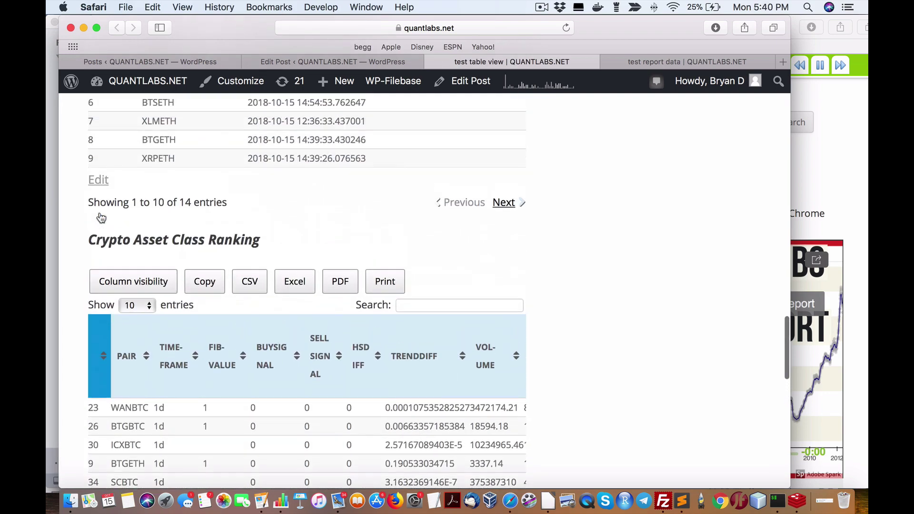
{"action": "scroll", "coordinate": [101, 217], "scroll_direction": "up", "scroll_amount": 20}
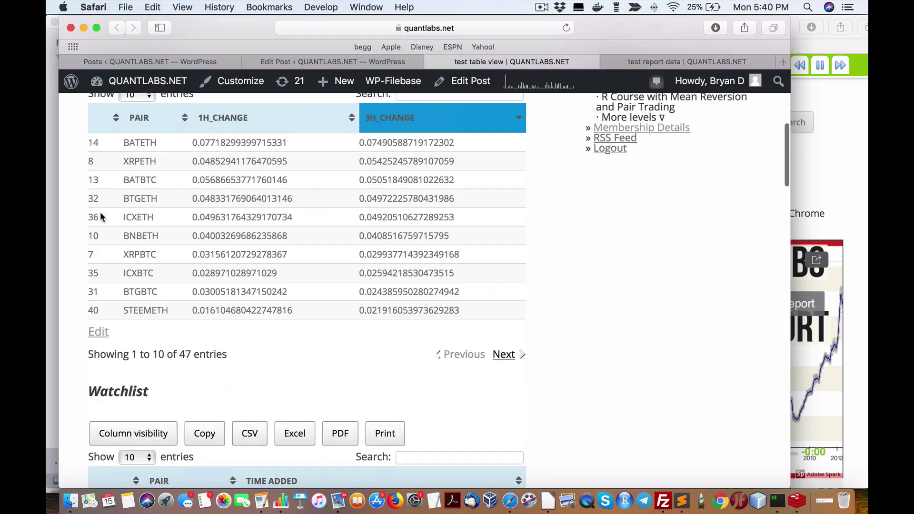
{"action": "scroll", "coordinate": [100, 212], "scroll_direction": "up", "scroll_amount": 10}
{"action": "scroll", "coordinate": [296, 264], "scroll_direction": "down", "scroll_amount": 5}
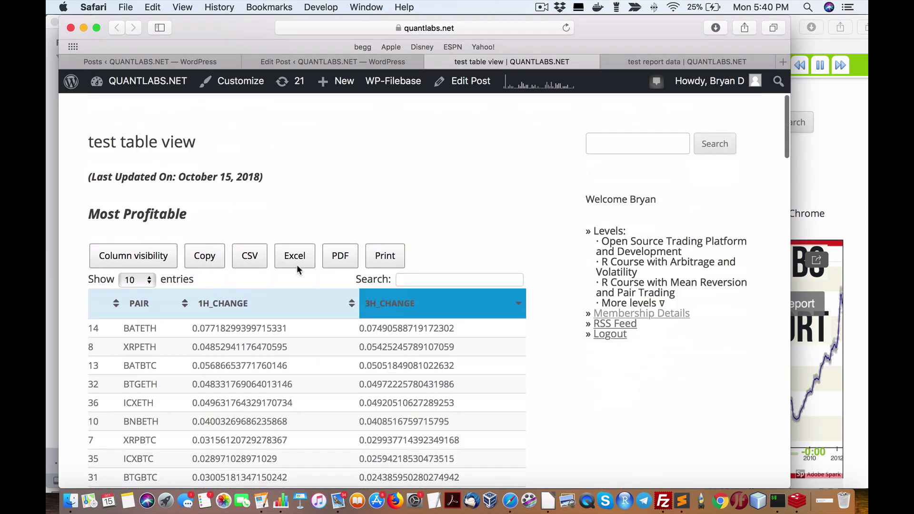
{"action": "scroll", "coordinate": [295, 260], "scroll_direction": "up", "scroll_amount": 5}
{"action": "scroll", "coordinate": [283, 250], "scroll_direction": "down", "scroll_amount": 20}
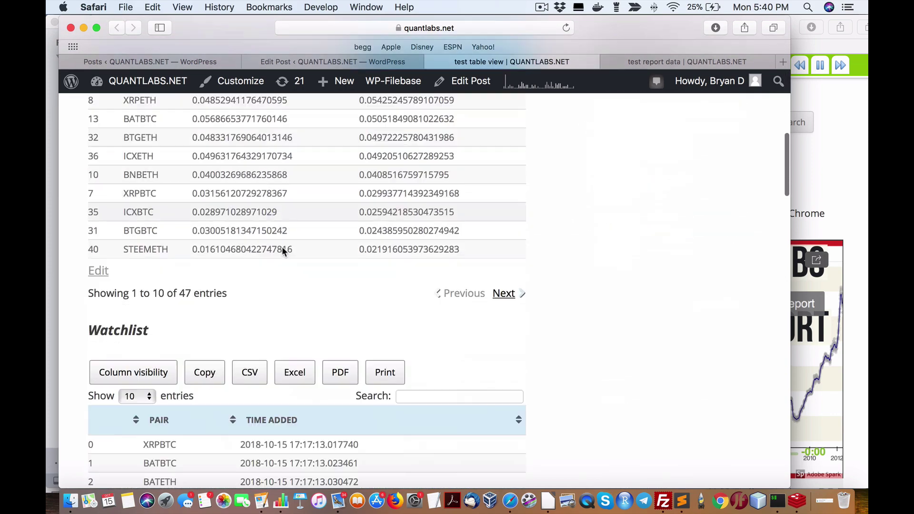
- Check which columns of the Watchlist table can be shown or hidden, and close the list without changing any
{"action": "scroll", "coordinate": [282, 244], "scroll_direction": "up", "scroll_amount": 5}
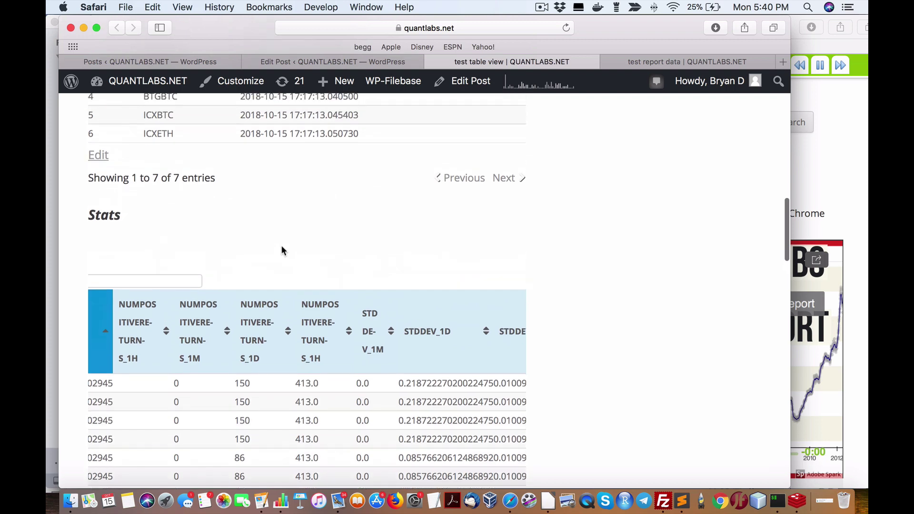
{"action": "scroll", "coordinate": [282, 245], "scroll_direction": "up", "scroll_amount": 4}
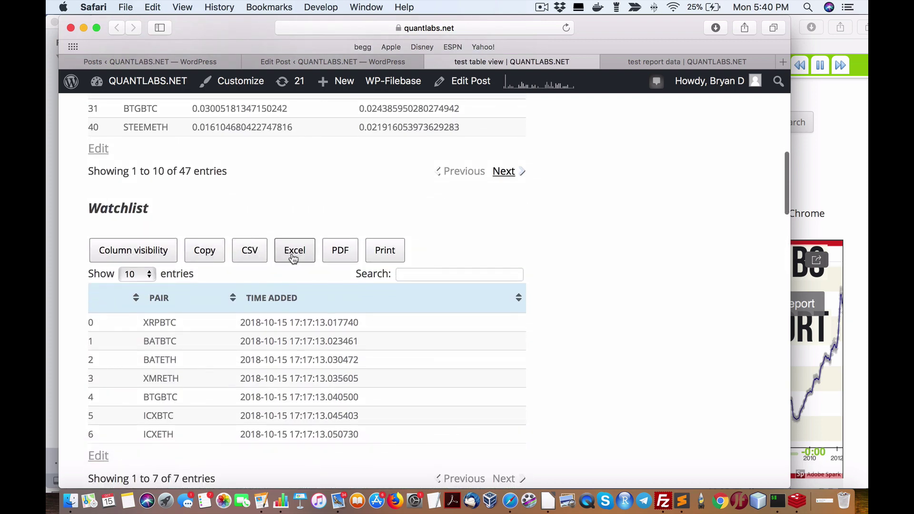
{"action": "left_click", "coordinate": [142, 259]}
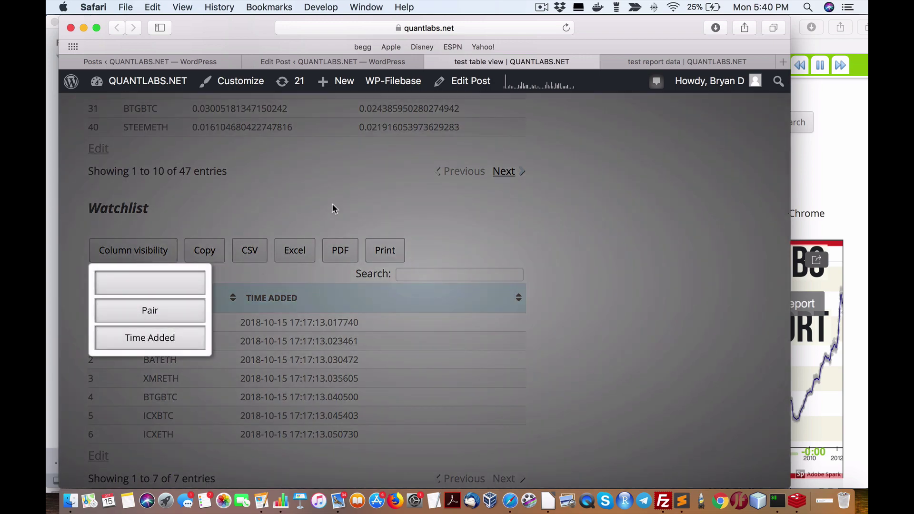
{"action": "left_click", "coordinate": [332, 206]}
{"action": "scroll", "coordinate": [207, 267], "scroll_direction": "up", "scroll_amount": 10}
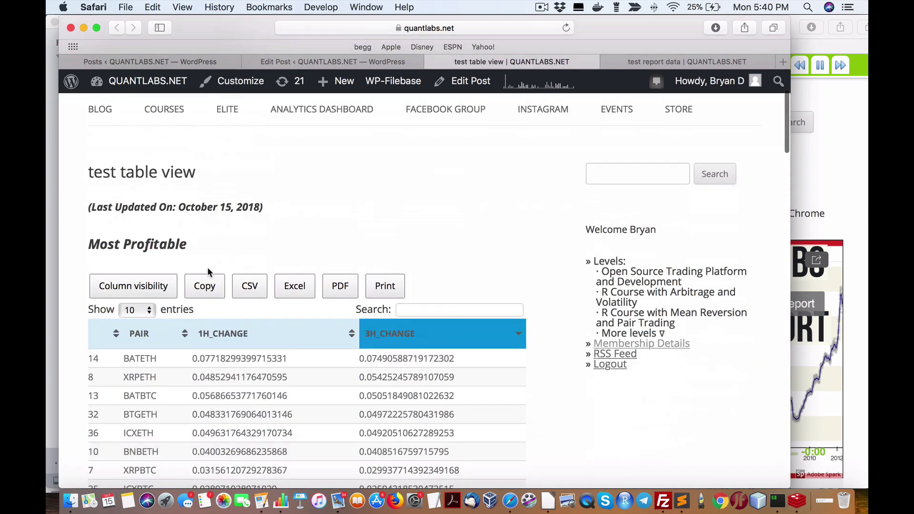
- Hide the BuySignal column in the Crypto Asset Class Ranking table
{"action": "scroll", "coordinate": [208, 272], "scroll_direction": "down", "scroll_amount": 20}
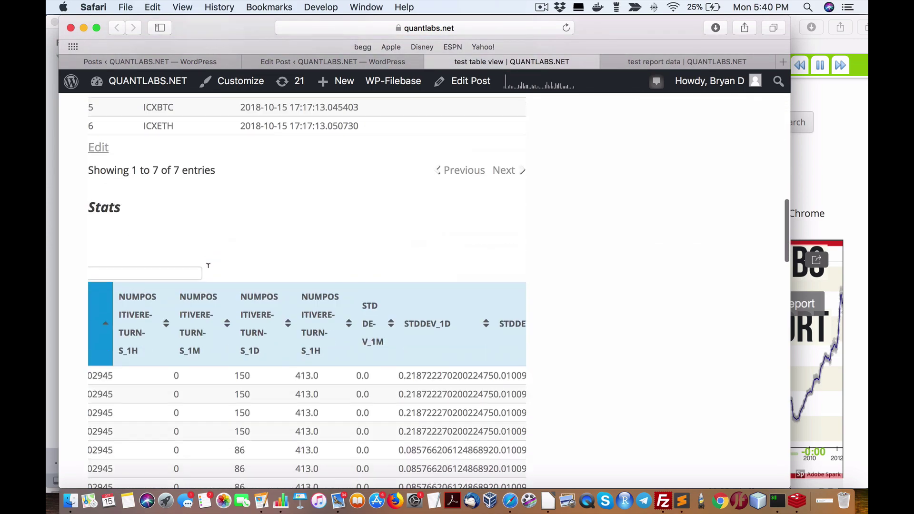
{"action": "scroll", "coordinate": [208, 267], "scroll_direction": "down", "scroll_amount": 5}
{"action": "scroll", "coordinate": [150, 288], "scroll_direction": "down", "scroll_amount": 10}
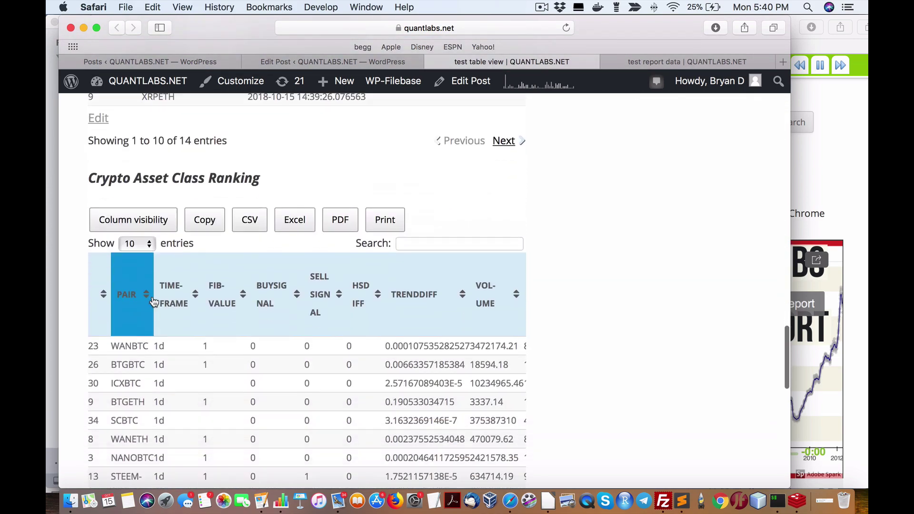
{"action": "scroll", "coordinate": [153, 302], "scroll_direction": "down", "scroll_amount": 2}
{"action": "left_click", "coordinate": [137, 194]}
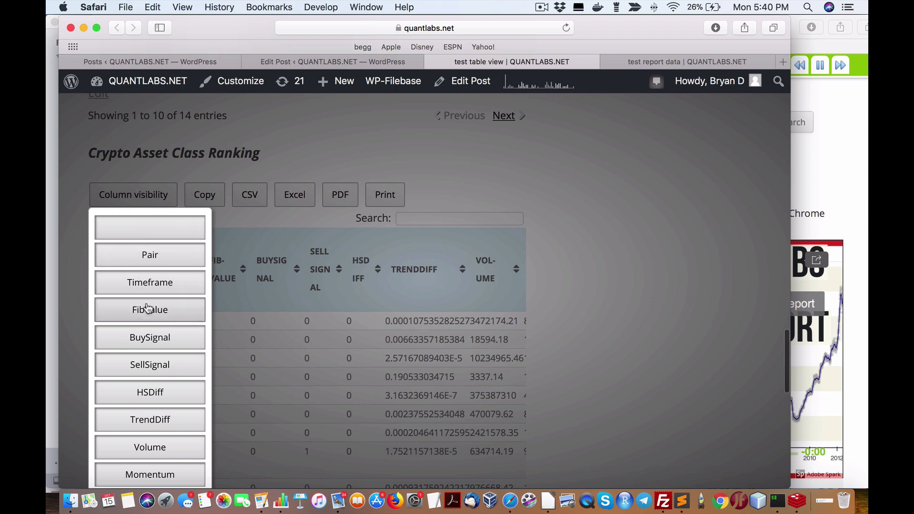
{"action": "scroll", "coordinate": [148, 309], "scroll_direction": "down", "scroll_amount": 5}
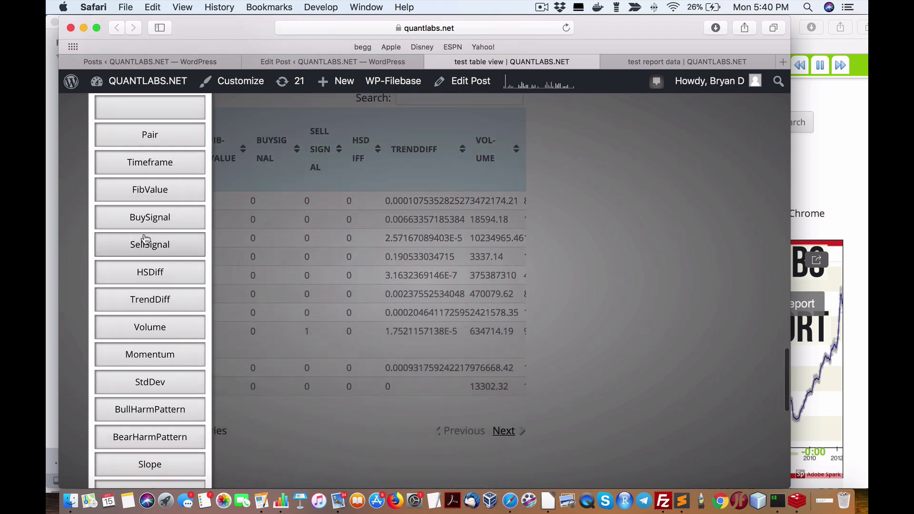
{"action": "left_click", "coordinate": [146, 220]}
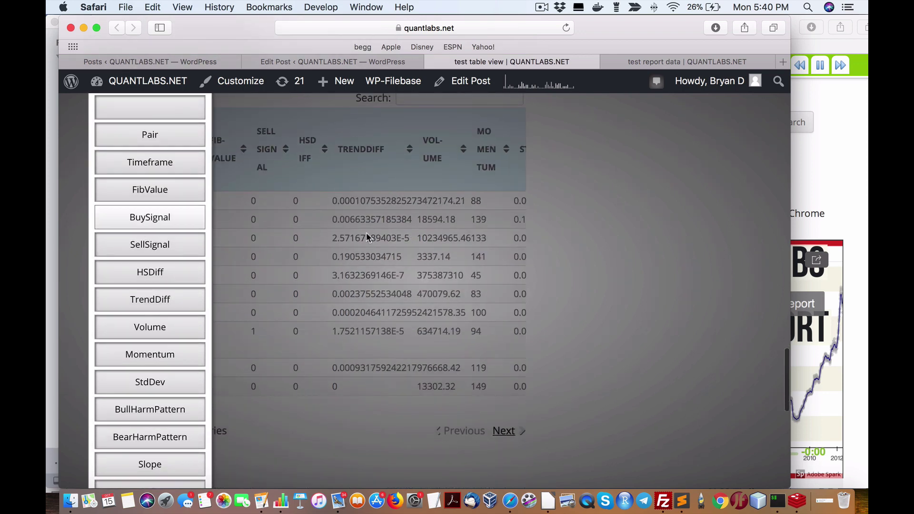
{"action": "left_click", "coordinate": [559, 261]}
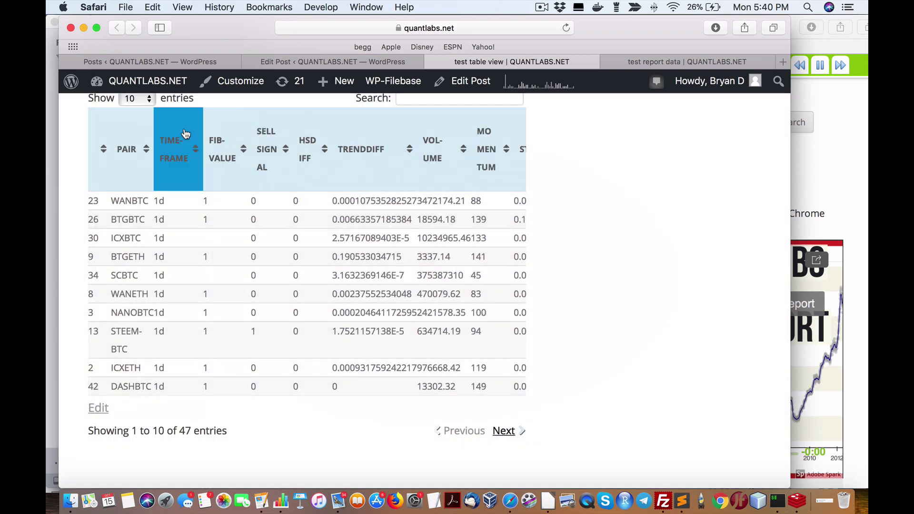
- Review the Crypto Asset Class Ranking table's column choices and copy the table's data to the clipboard
{"action": "scroll", "coordinate": [172, 176], "scroll_direction": "down", "scroll_amount": 3}
{"action": "scroll", "coordinate": [169, 173], "scroll_direction": "up", "scroll_amount": 4}
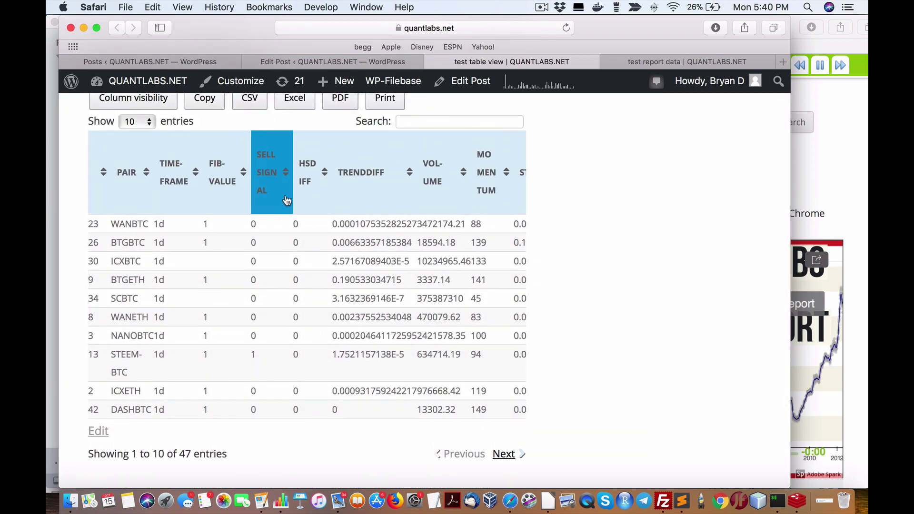
{"action": "scroll", "coordinate": [137, 163], "scroll_direction": "up", "scroll_amount": 2}
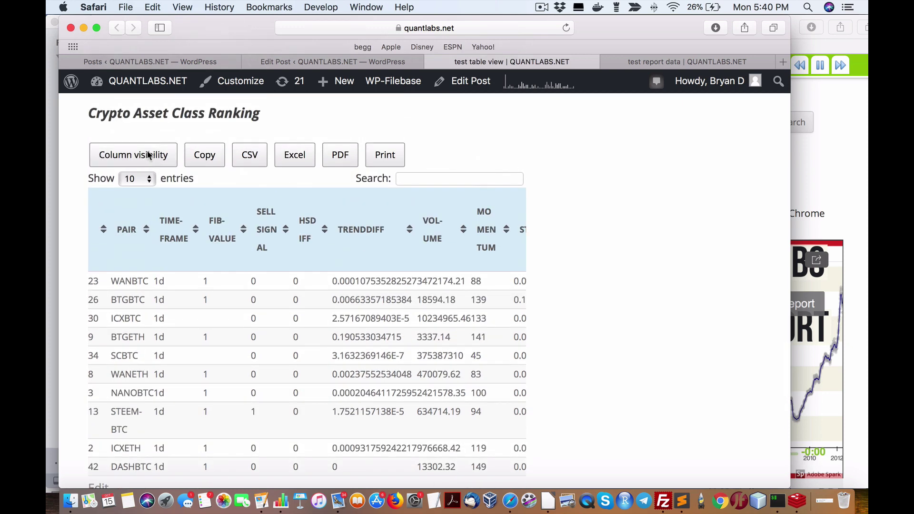
{"action": "left_click", "coordinate": [148, 155]}
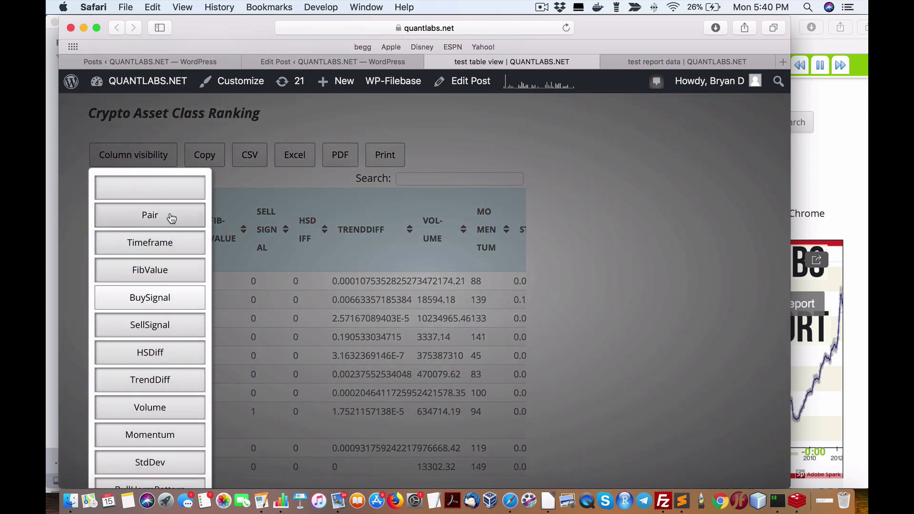
{"action": "left_click", "coordinate": [208, 157]}
{"action": "left_click", "coordinate": [205, 154]}
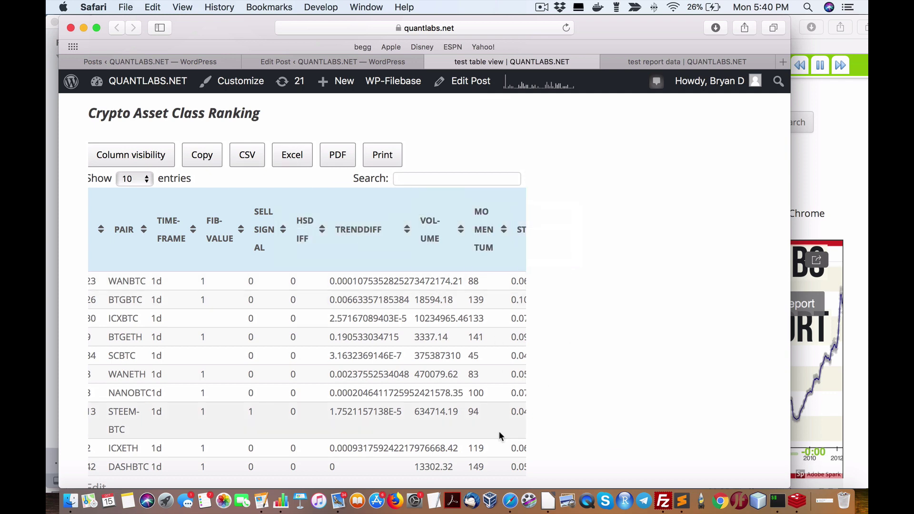
- Switch to LibreOffice and create a new blank spreadsheet
{"action": "left_click", "coordinate": [547, 502]}
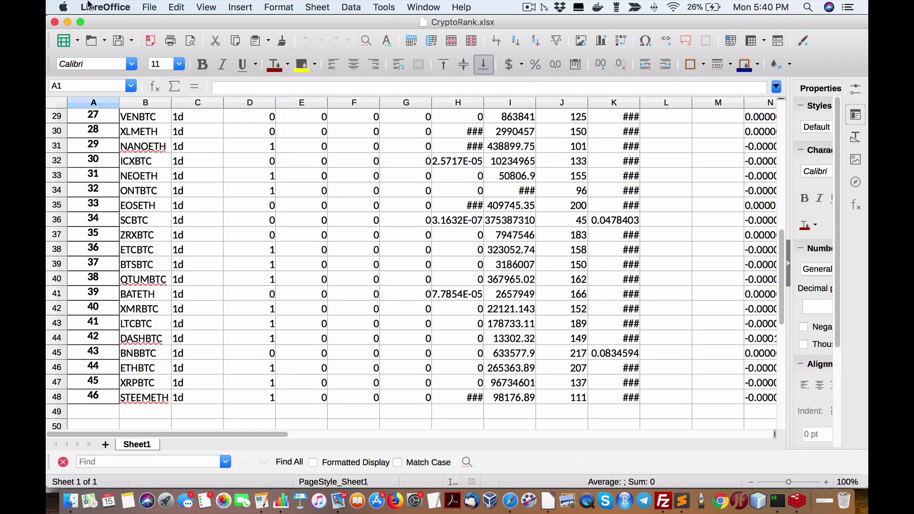
{"action": "left_click", "coordinate": [148, 6]}
{"action": "mouse_move", "coordinate": [233, 25]}
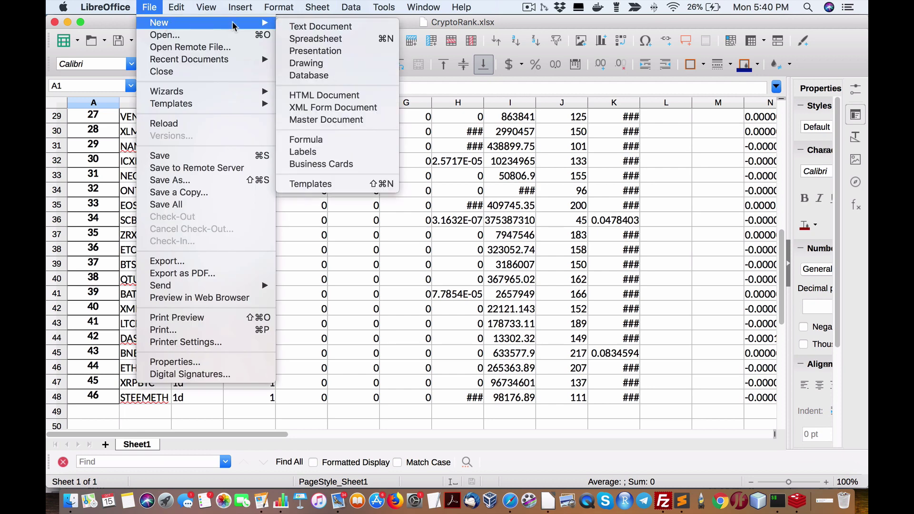
{"action": "left_click", "coordinate": [339, 39]}
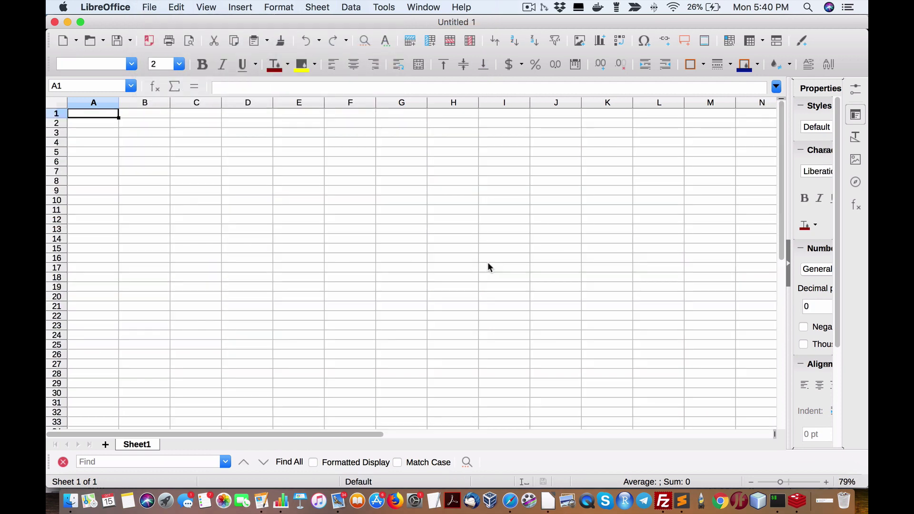
- Paste the copied ranking table at cell A1 as tab-separated Unicode (UTF-16) text and look over the pasted rows and columns
{"action": "key", "text": "super+v"}
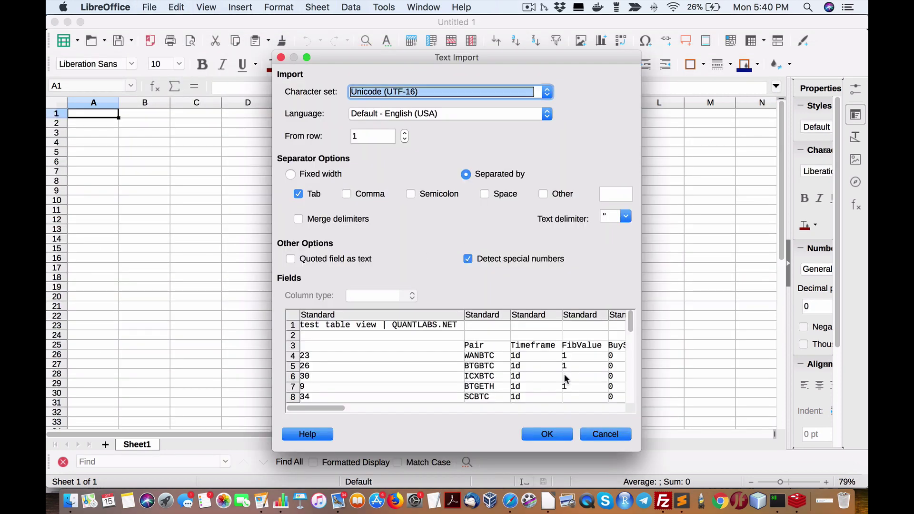
{"action": "left_click", "coordinate": [547, 434]}
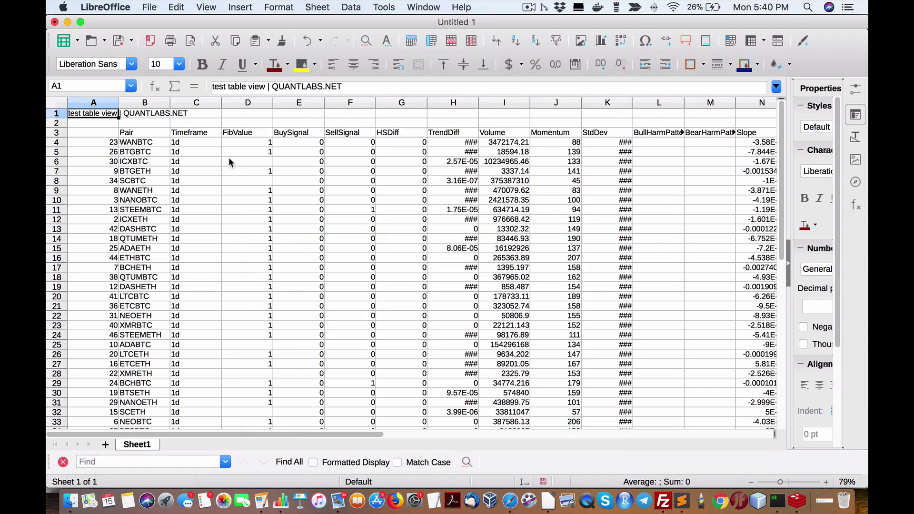
{"action": "scroll", "coordinate": [341, 178], "scroll_direction": "down", "scroll_amount": 10}
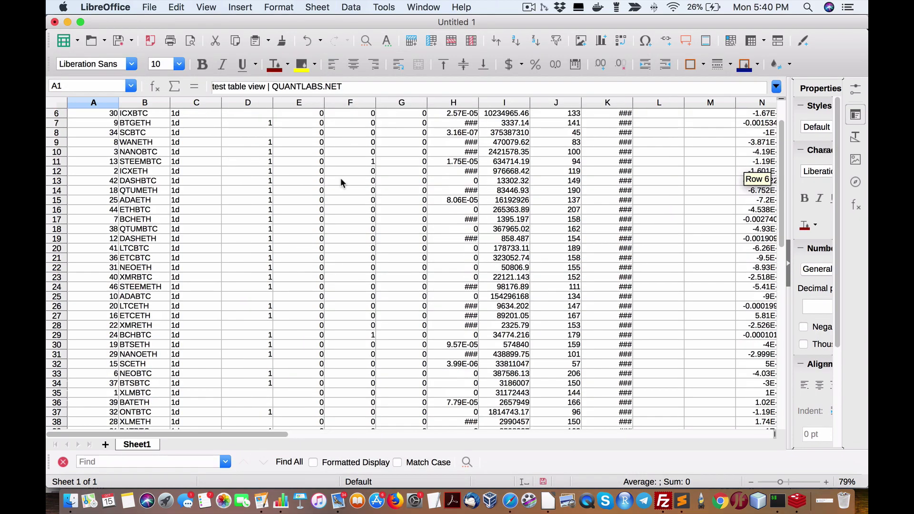
{"action": "scroll", "coordinate": [341, 177], "scroll_direction": "up", "scroll_amount": 10}
{"action": "scroll", "coordinate": [341, 178], "scroll_direction": "right", "scroll_amount": 15}
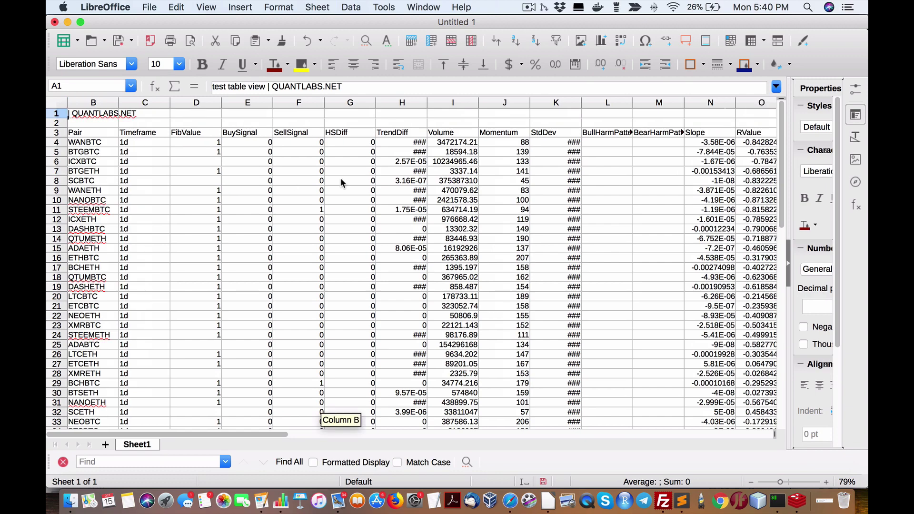
{"action": "scroll", "coordinate": [341, 178], "scroll_direction": "left", "scroll_amount": 15}
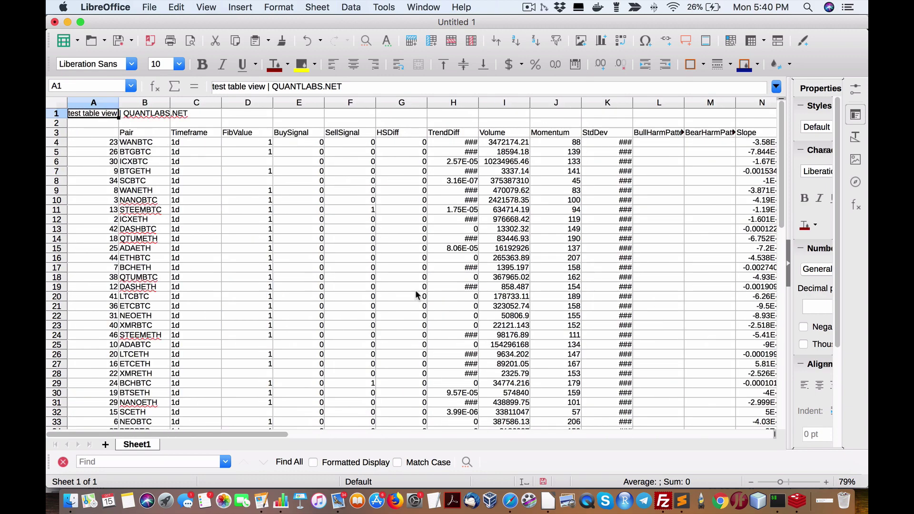
- Switch back to Safari, open the downloaded file test table view QUANTLABS.NET-7.pdf and look through its ranking rows
{"action": "left_click", "coordinate": [508, 500]}
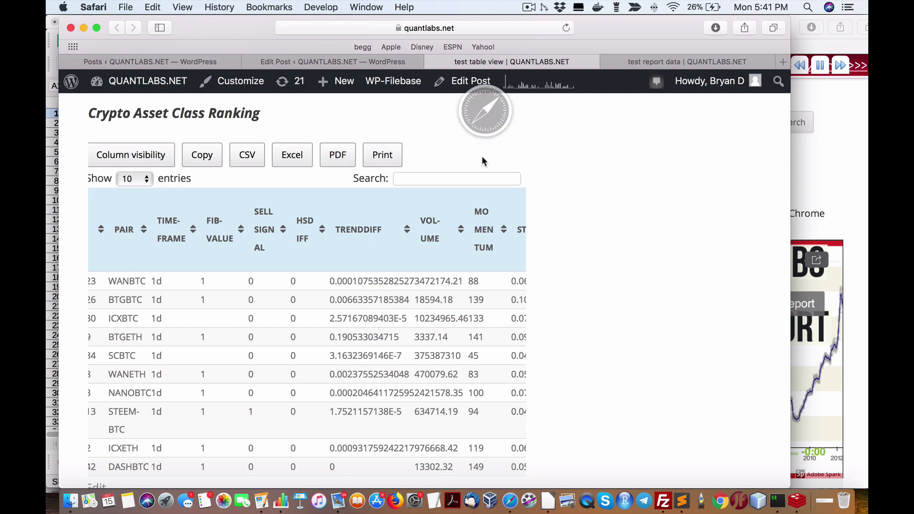
{"action": "left_click", "coordinate": [715, 28]}
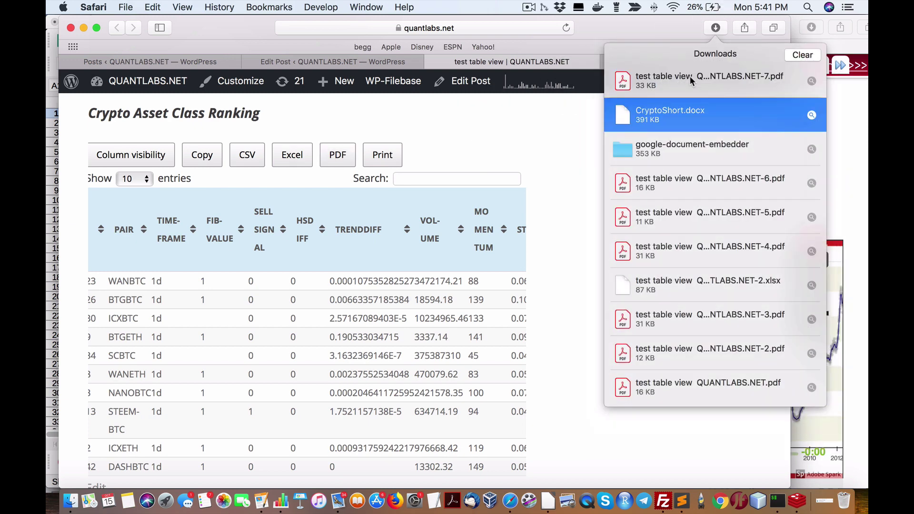
{"action": "double_click", "coordinate": [656, 76]}
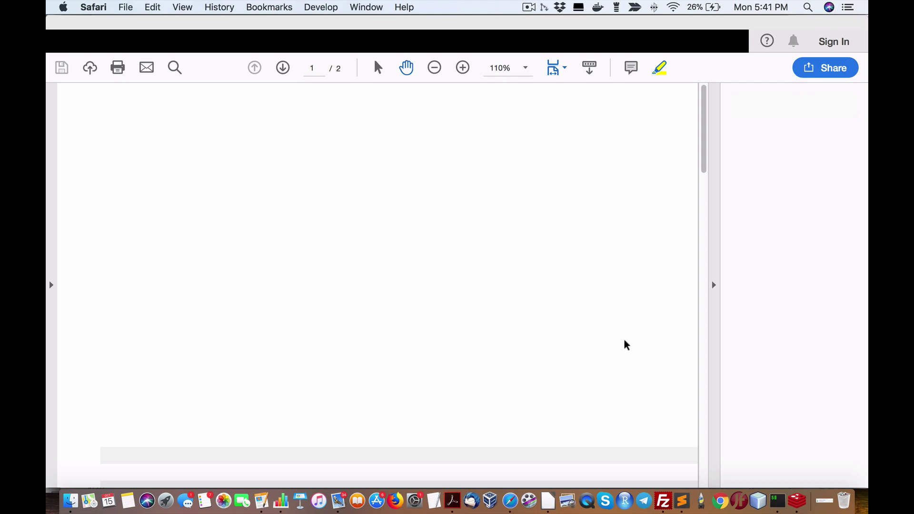
{"action": "left_click", "coordinate": [704, 393]}
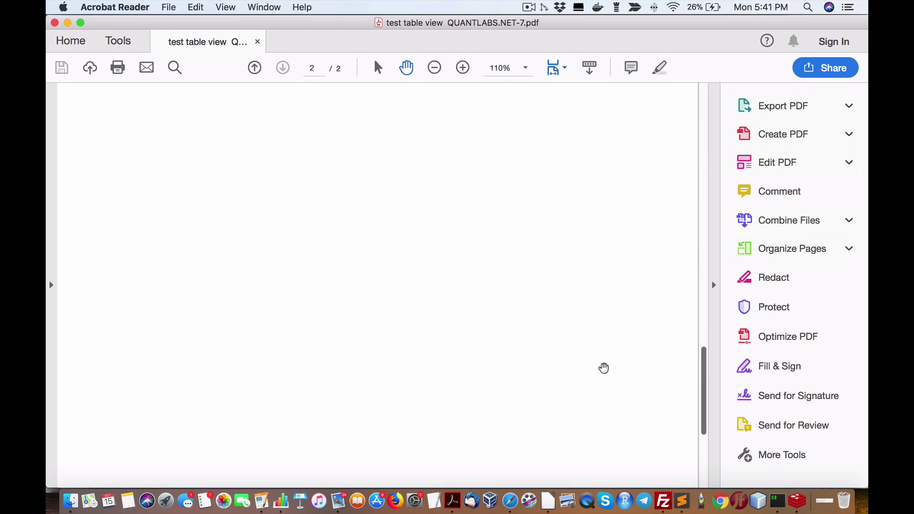
{"action": "scroll", "coordinate": [603, 367], "scroll_direction": "up", "scroll_amount": 15}
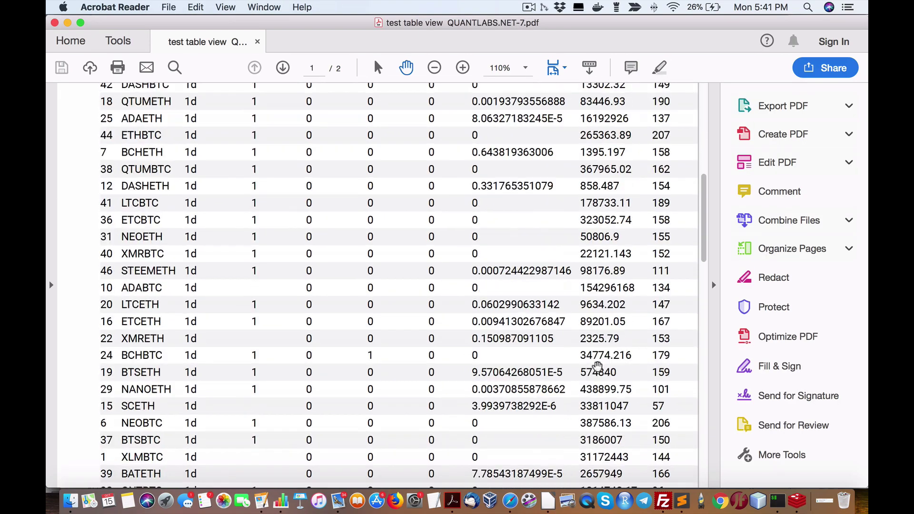
{"action": "scroll", "coordinate": [598, 367], "scroll_direction": "up", "scroll_amount": 10}
{"action": "scroll", "coordinate": [598, 367], "scroll_direction": "down", "scroll_amount": 10}
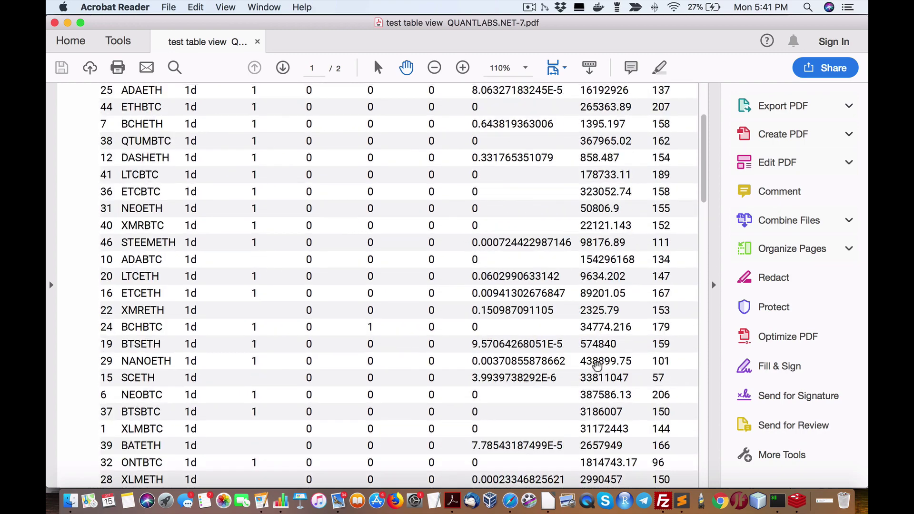
- Return to the start of the PDF, quit Acrobat Reader and dismiss Safari's downloads list
{"action": "scroll", "coordinate": [415, 323], "scroll_direction": "up", "scroll_amount": 10}
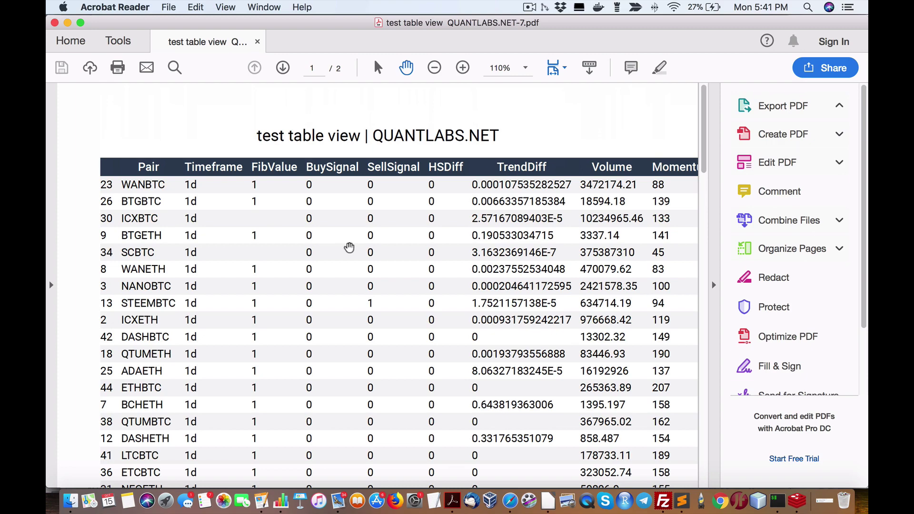
{"action": "key", "text": "super+q"}
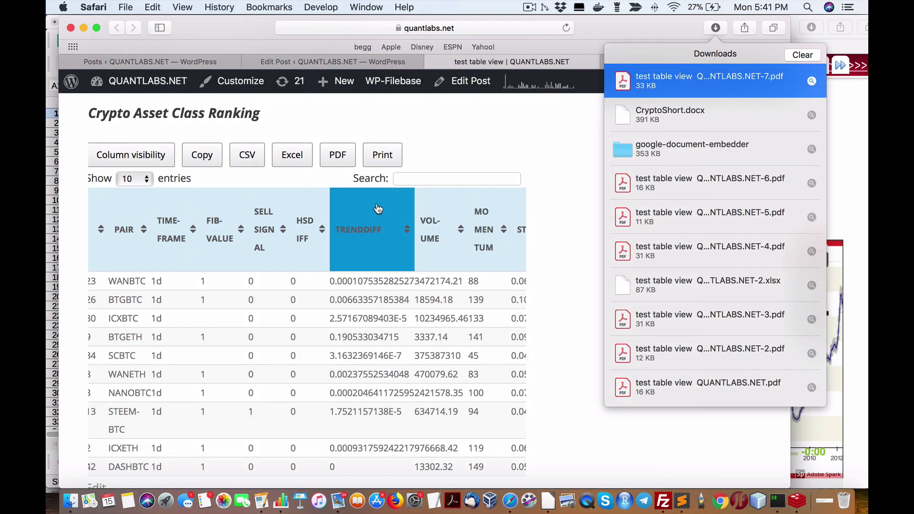
{"action": "left_click", "coordinate": [498, 144]}
- Look through the tables on the test table view page, including Watchlist, Remove Negative Crypto and Crypto Asset Class Ranking
{"action": "scroll", "coordinate": [506, 150], "scroll_direction": "down", "scroll_amount": 10}
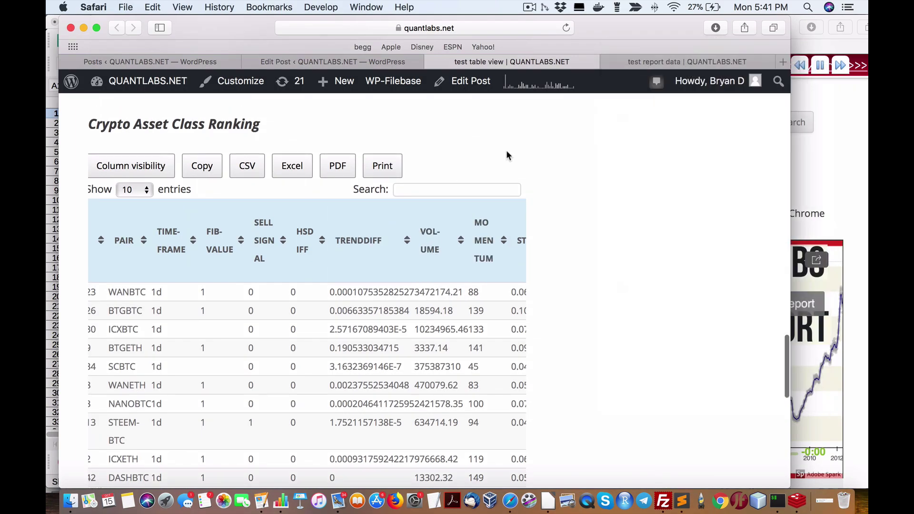
{"action": "scroll", "coordinate": [506, 150], "scroll_direction": "up", "scroll_amount": 15}
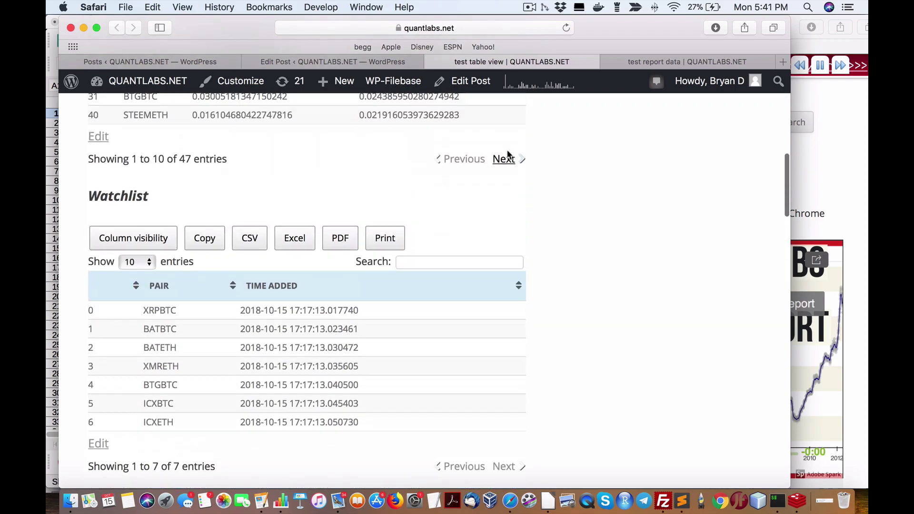
{"action": "scroll", "coordinate": [506, 150], "scroll_direction": "down", "scroll_amount": 3}
{"action": "scroll", "coordinate": [506, 150], "scroll_direction": "down", "scroll_amount": 20}
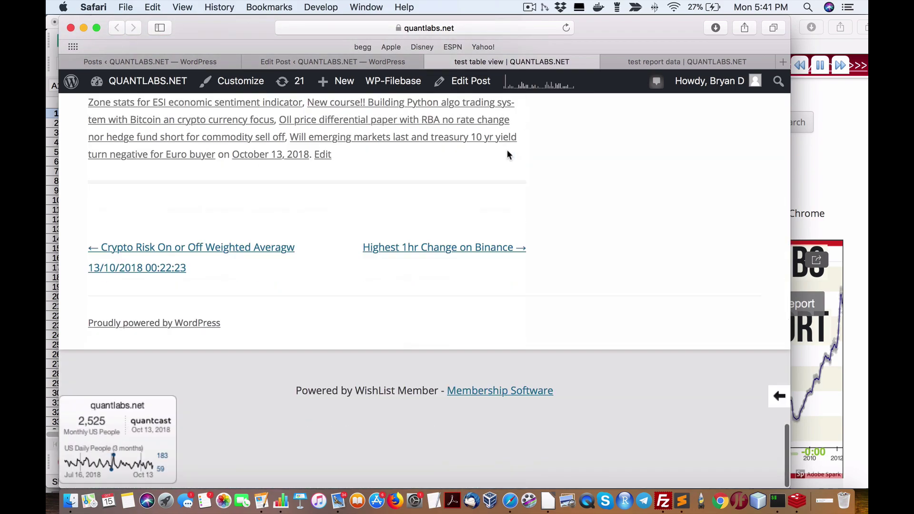
{"action": "scroll", "coordinate": [507, 150], "scroll_direction": "up", "scroll_amount": 5}
{"action": "scroll", "coordinate": [508, 150], "scroll_direction": "up", "scroll_amount": 15}
{"action": "scroll", "coordinate": [507, 150], "scroll_direction": "down", "scroll_amount": 5}
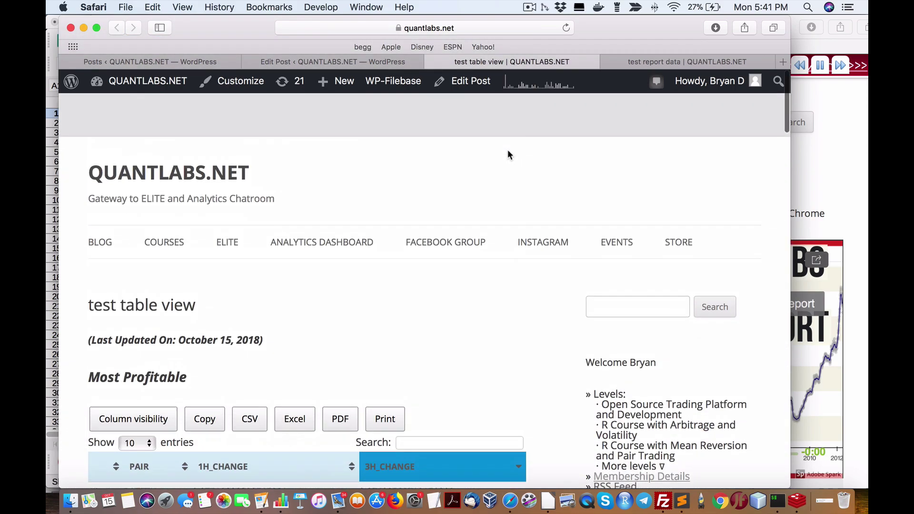
{"action": "scroll", "coordinate": [507, 150], "scroll_direction": "down", "scroll_amount": 20}
{"action": "scroll", "coordinate": [507, 149], "scroll_direction": "up", "scroll_amount": 15}
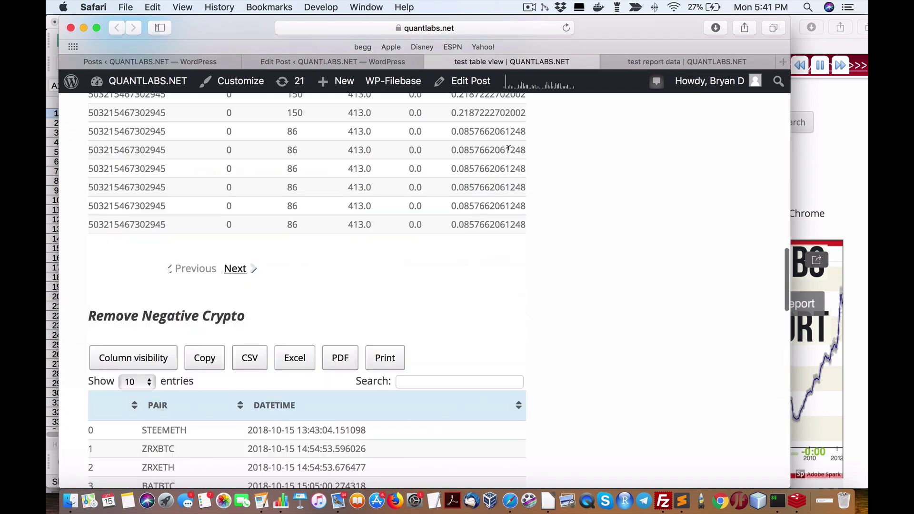
- Switch to the test report data page and look over the Crypto Short opportunities heading and the embedded report's BCHBTC charts
{"action": "left_click", "coordinate": [667, 67]}
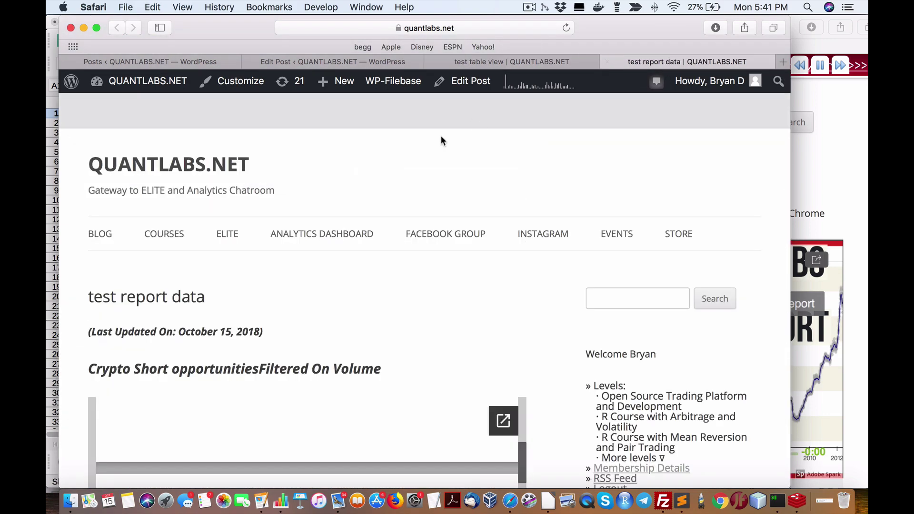
{"action": "scroll", "coordinate": [450, 150], "scroll_direction": "down", "scroll_amount": 5}
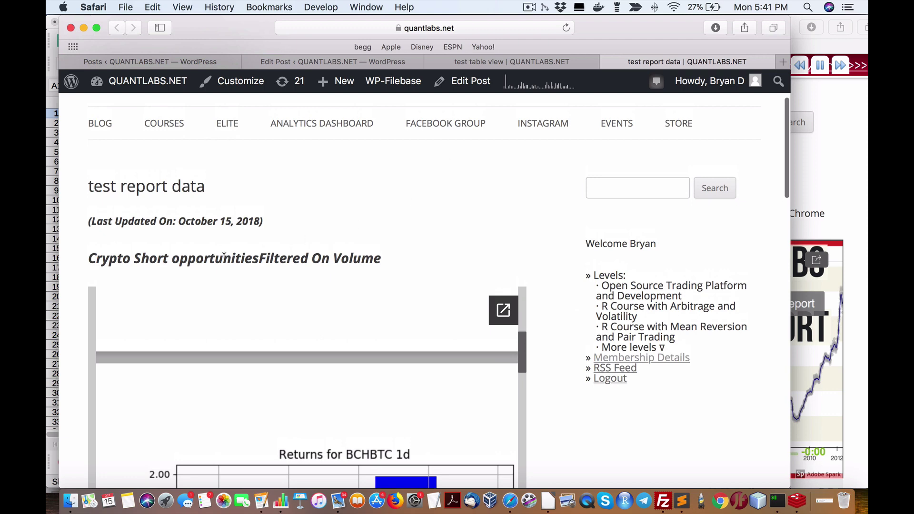
{"action": "scroll", "coordinate": [259, 281], "scroll_direction": "down", "scroll_amount": 10}
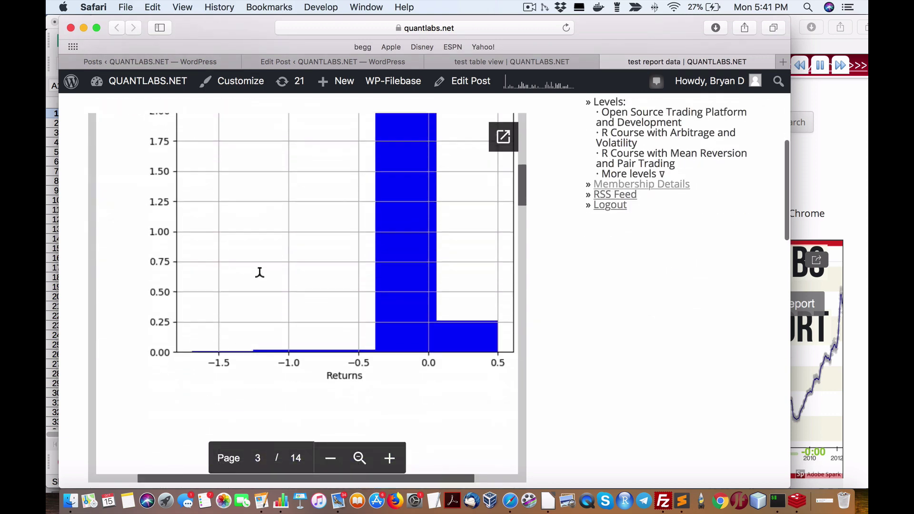
{"action": "scroll", "coordinate": [491, 311], "scroll_direction": "up", "scroll_amount": 8}
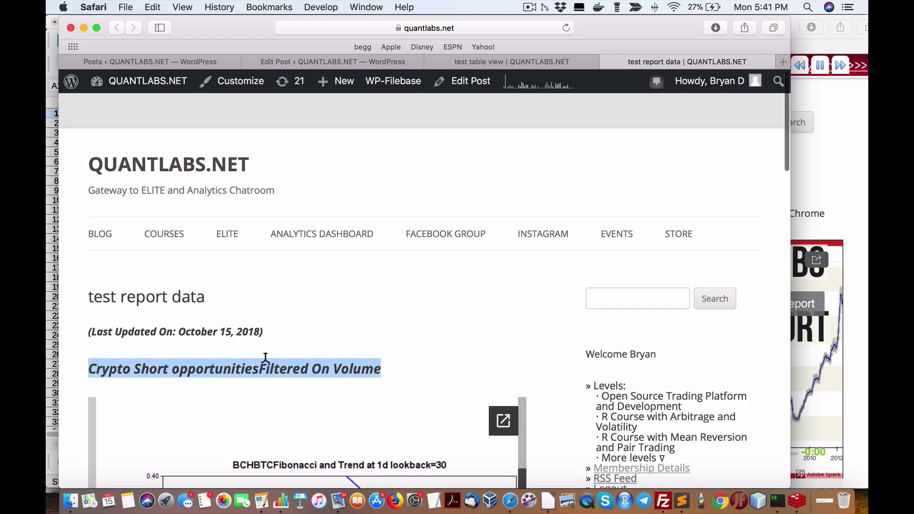
{"action": "left_click", "coordinate": [256, 365]}
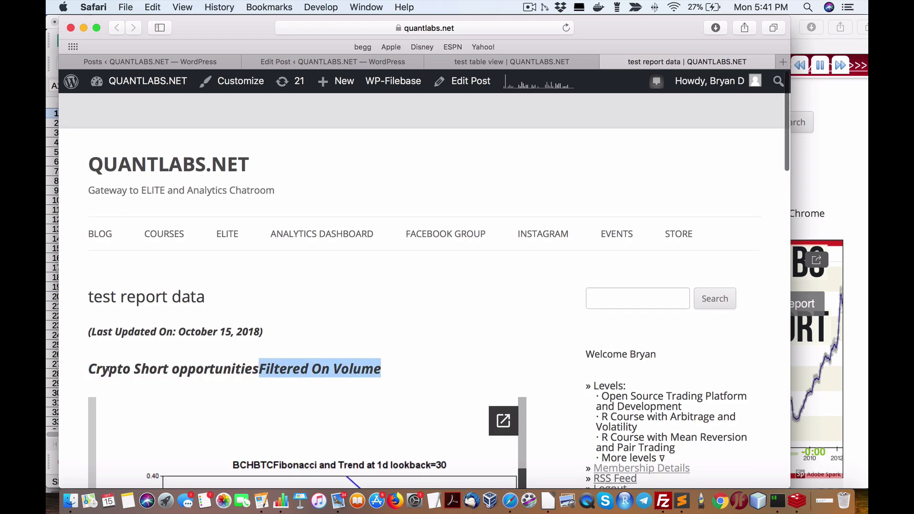
{"action": "scroll", "coordinate": [247, 364], "scroll_direction": "down", "scroll_amount": 10}
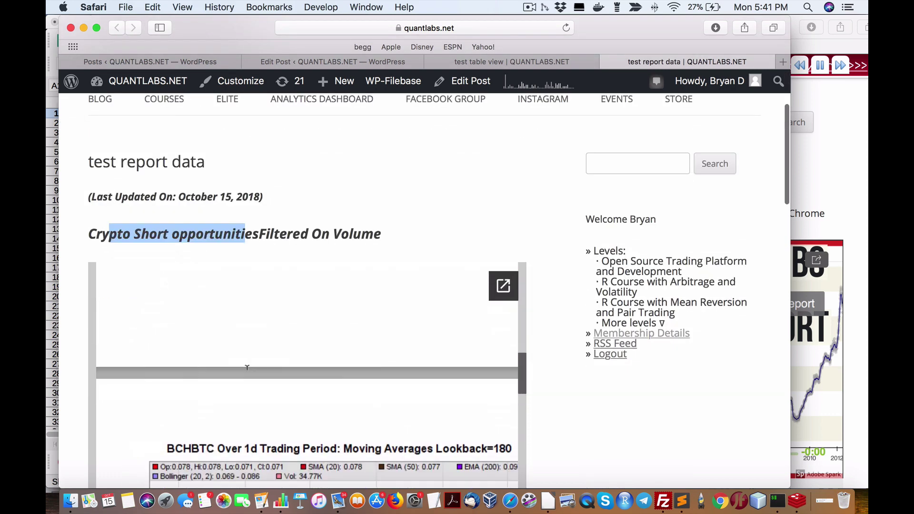
{"action": "scroll", "coordinate": [550, 409], "scroll_direction": "down", "scroll_amount": 5}
- Look over the Filtered On Volume section, its embedded longs report with XRPBTC charts and its DOCX download link
{"action": "scroll", "coordinate": [550, 407], "scroll_direction": "down", "scroll_amount": 7}
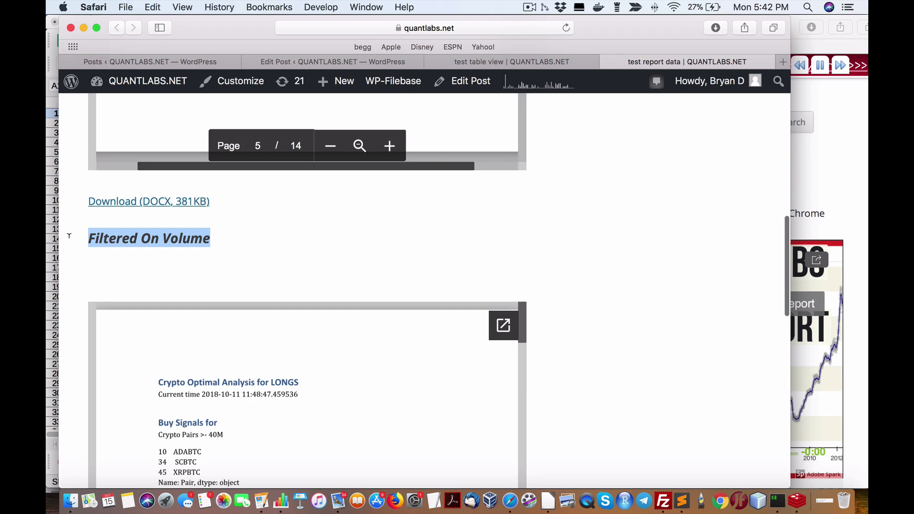
{"action": "scroll", "coordinate": [318, 262], "scroll_direction": "up", "scroll_amount": 2}
{"action": "scroll", "coordinate": [297, 277], "scroll_direction": "down", "scroll_amount": 3}
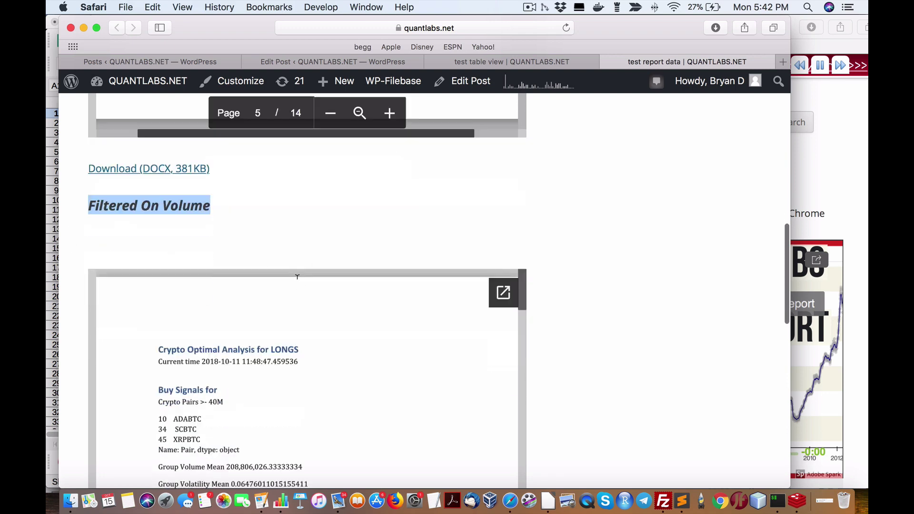
{"action": "scroll", "coordinate": [297, 277], "scroll_direction": "down", "scroll_amount": 10}
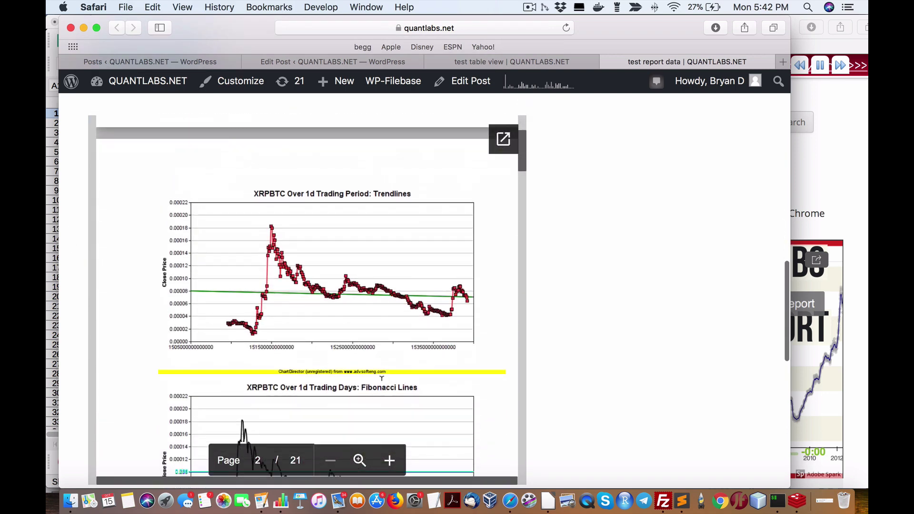
{"action": "scroll", "coordinate": [596, 383], "scroll_direction": "down", "scroll_amount": 6}
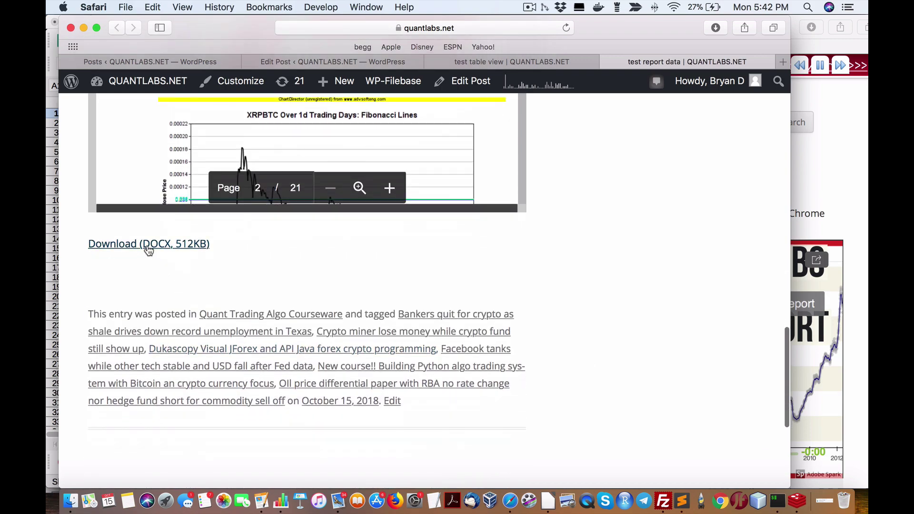
{"action": "scroll", "coordinate": [147, 243], "scroll_direction": "up", "scroll_amount": 10}
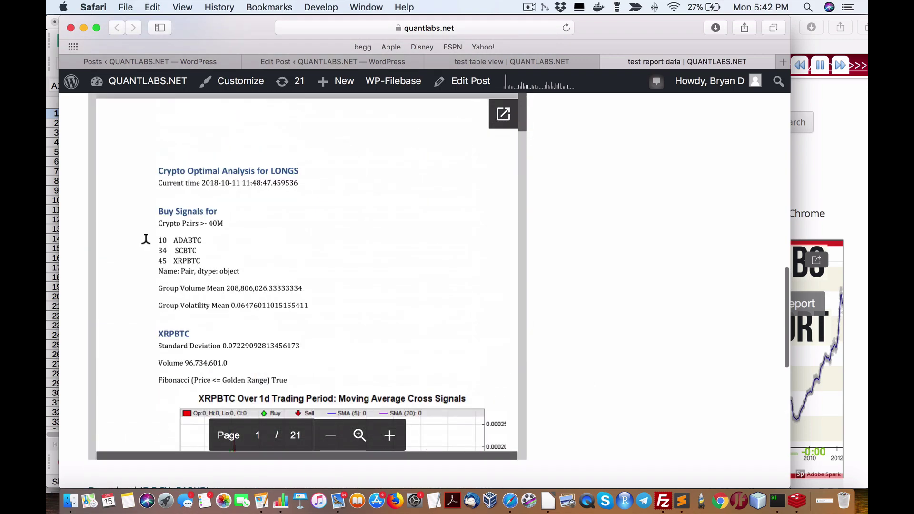
- Examine the Crypto Optimal Analysis for SHORTS report from its start, covering the sell signals, group means, and BCHBTC statistics and charts
{"action": "scroll", "coordinate": [577, 323], "scroll_direction": "up", "scroll_amount": 15}
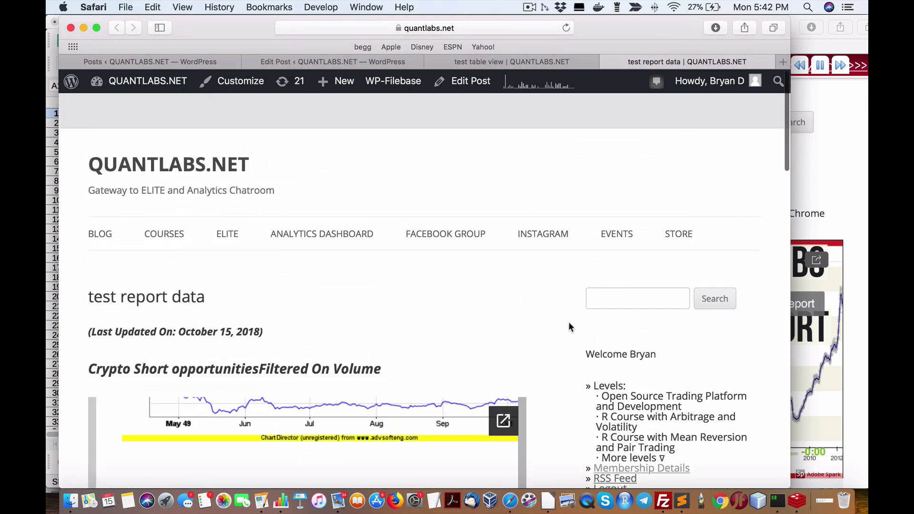
{"action": "scroll", "coordinate": [394, 418], "scroll_direction": "down", "scroll_amount": 5}
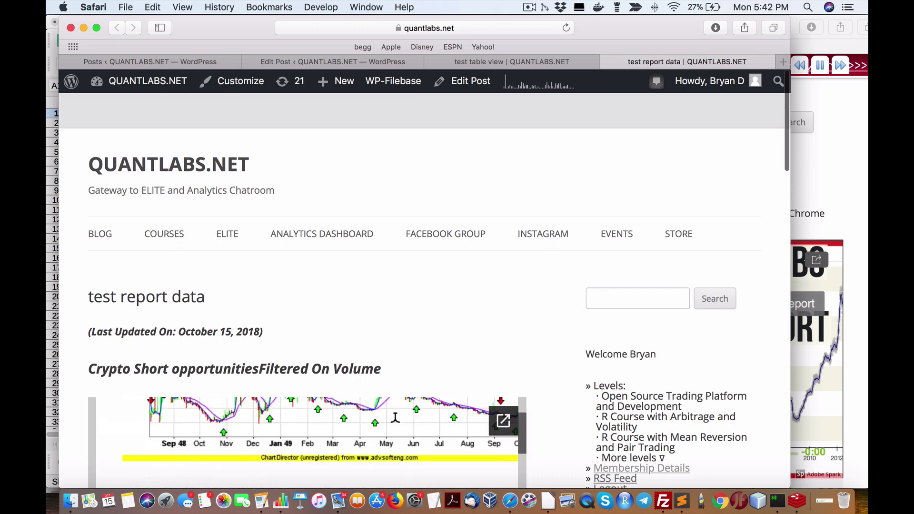
{"action": "scroll", "coordinate": [395, 418], "scroll_direction": "up", "scroll_amount": 5}
{"action": "scroll", "coordinate": [564, 437], "scroll_direction": "down", "scroll_amount": 3}
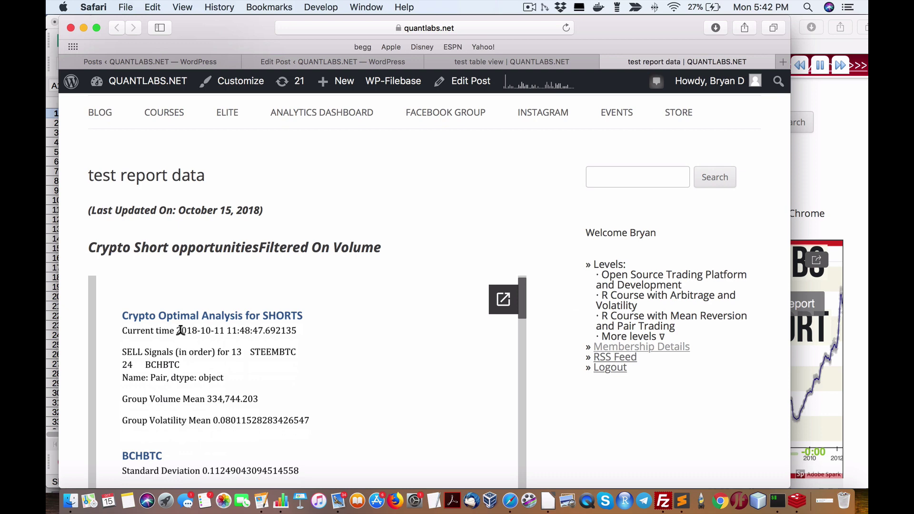
{"action": "scroll", "coordinate": [180, 330], "scroll_direction": "up", "scroll_amount": 2}
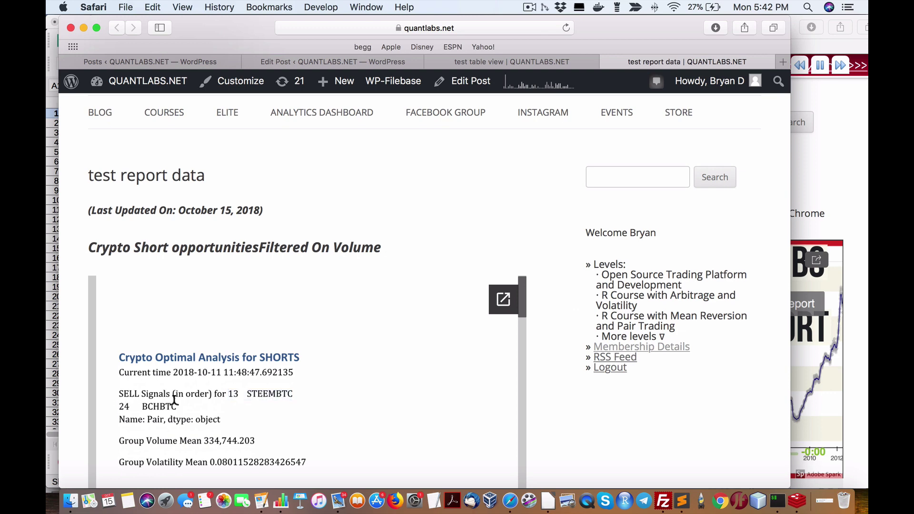
{"action": "scroll", "coordinate": [203, 404], "scroll_direction": "up", "scroll_amount": 1}
{"action": "scroll", "coordinate": [168, 405], "scroll_direction": "down", "scroll_amount": 5}
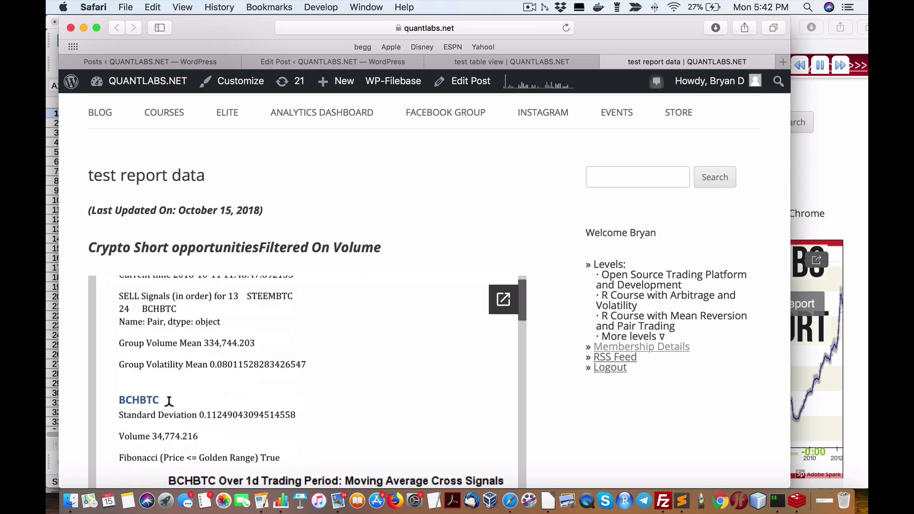
{"action": "scroll", "coordinate": [167, 406], "scroll_direction": "down", "scroll_amount": 15}
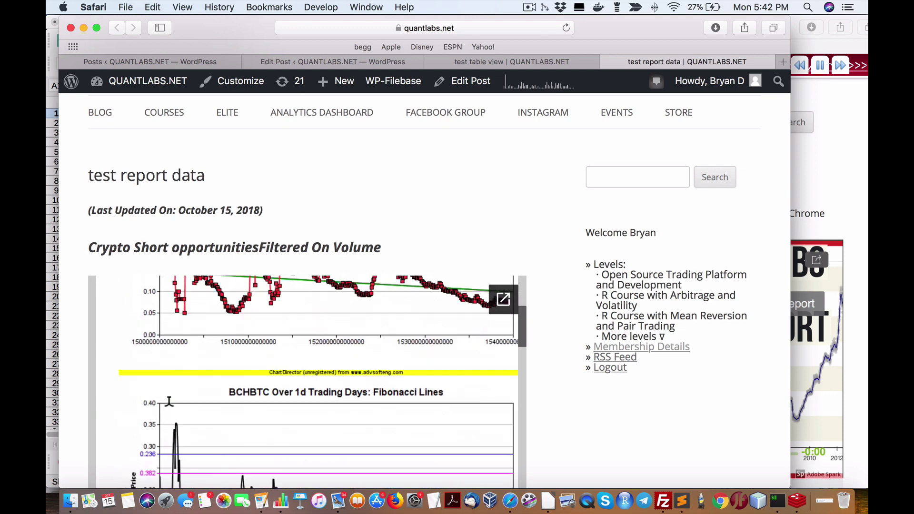
{"action": "scroll", "coordinate": [168, 405], "scroll_direction": "down", "scroll_amount": 5}
{"action": "scroll", "coordinate": [561, 417], "scroll_direction": "down", "scroll_amount": 10}
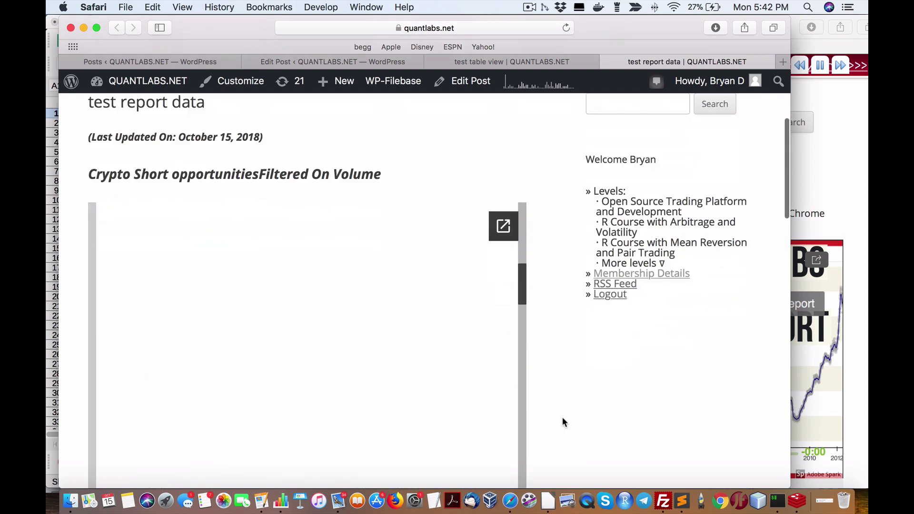
- Highlight the Filtered On Volume heading and examine the buy signals and moving average chart in the Crypto Optimal Analysis for LONGS report
{"action": "scroll", "coordinate": [561, 417], "scroll_direction": "down", "scroll_amount": 4}
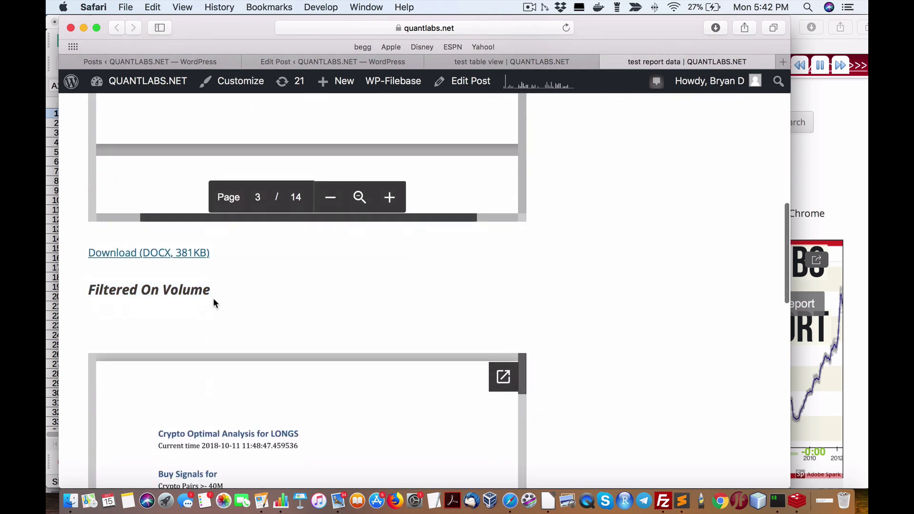
{"action": "left_click_drag", "start_coordinate": [215, 291], "coordinate": [80, 288]}
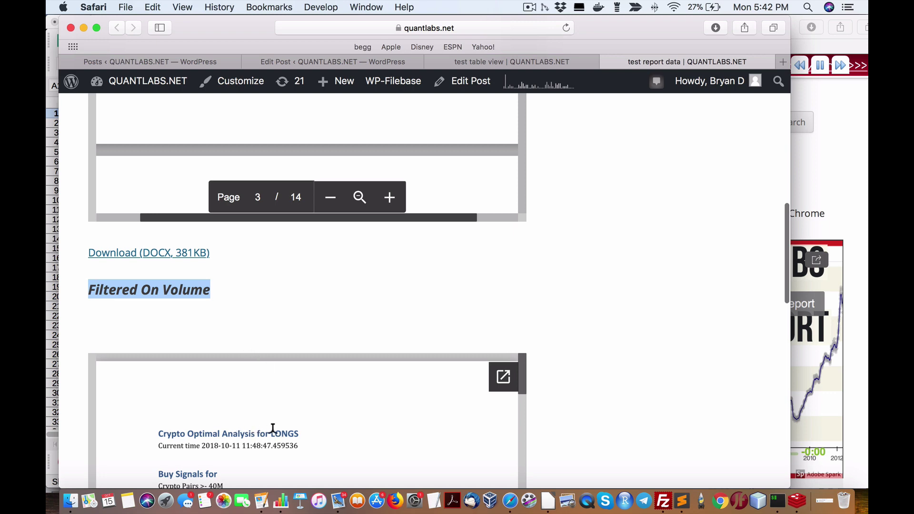
{"action": "scroll", "coordinate": [281, 431], "scroll_direction": "down", "scroll_amount": 4}
{"action": "scroll", "coordinate": [281, 430], "scroll_direction": "up", "scroll_amount": 3}
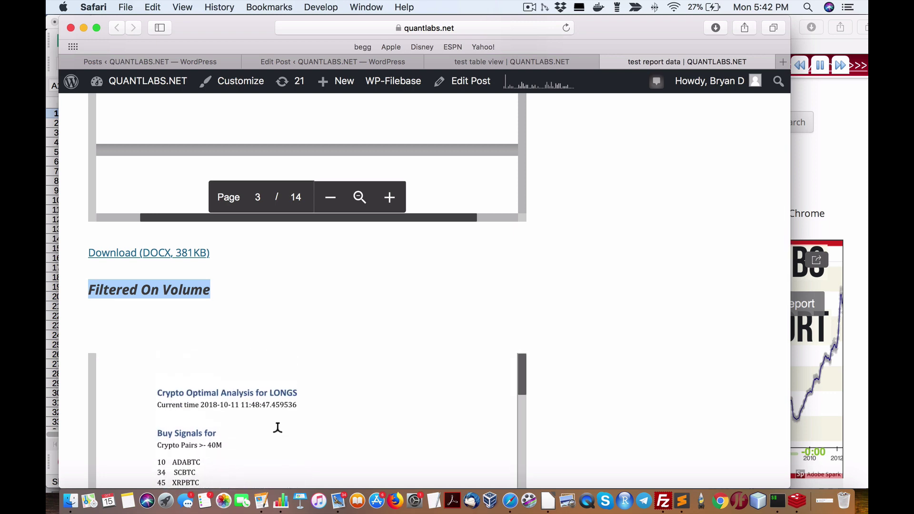
{"action": "scroll", "coordinate": [304, 421], "scroll_direction": "down", "scroll_amount": 8}
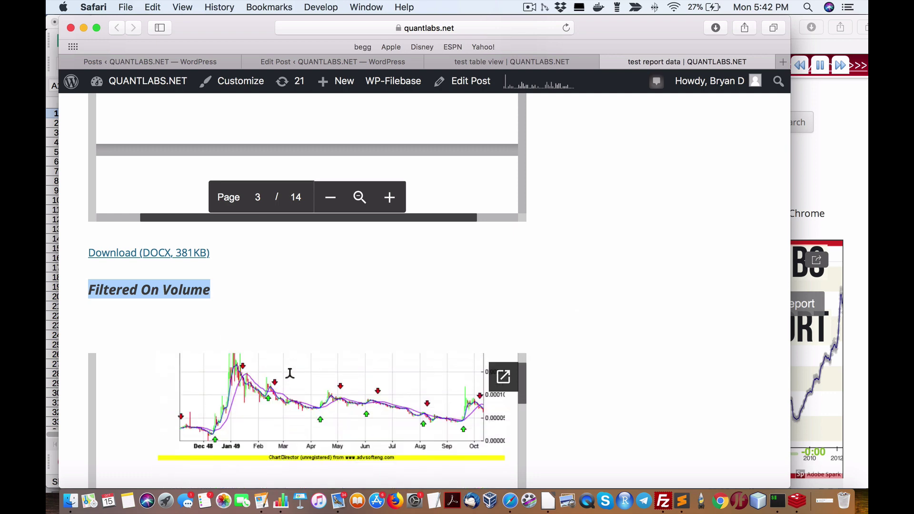
{"action": "scroll", "coordinate": [304, 421], "scroll_direction": "up", "scroll_amount": 4}
{"action": "scroll", "coordinate": [289, 376], "scroll_direction": "up", "scroll_amount": 5}
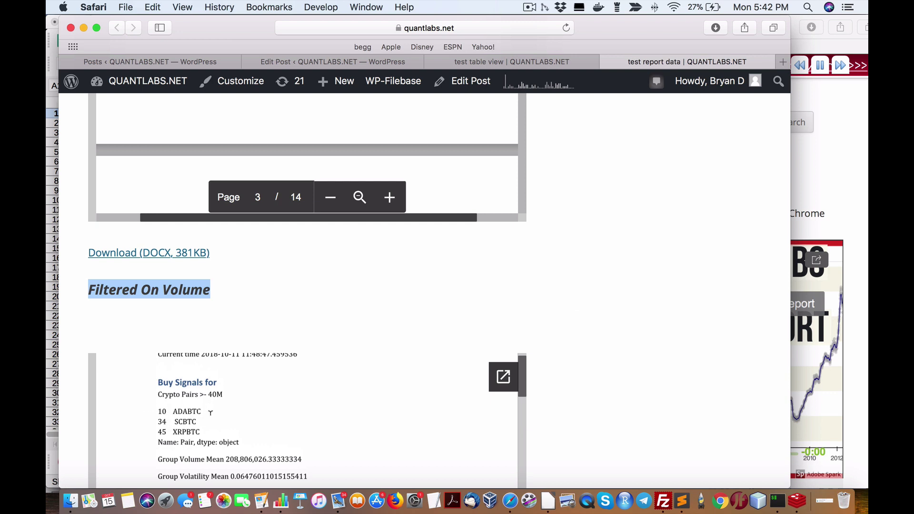
{"action": "scroll", "coordinate": [210, 412], "scroll_direction": "down", "scroll_amount": 2}
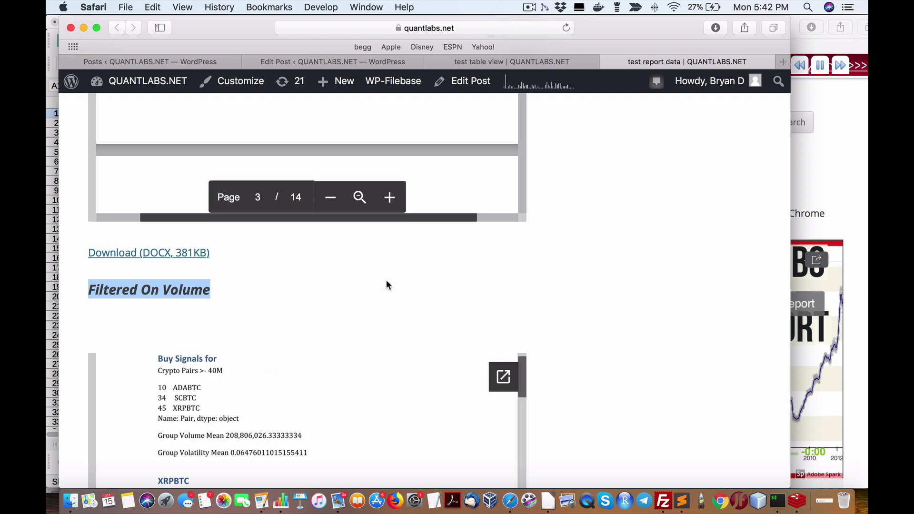
- Return to the test table view page and sort the Crypto Asset Class Ranking table by Volume in ascending order
{"action": "left_click", "coordinate": [509, 67]}
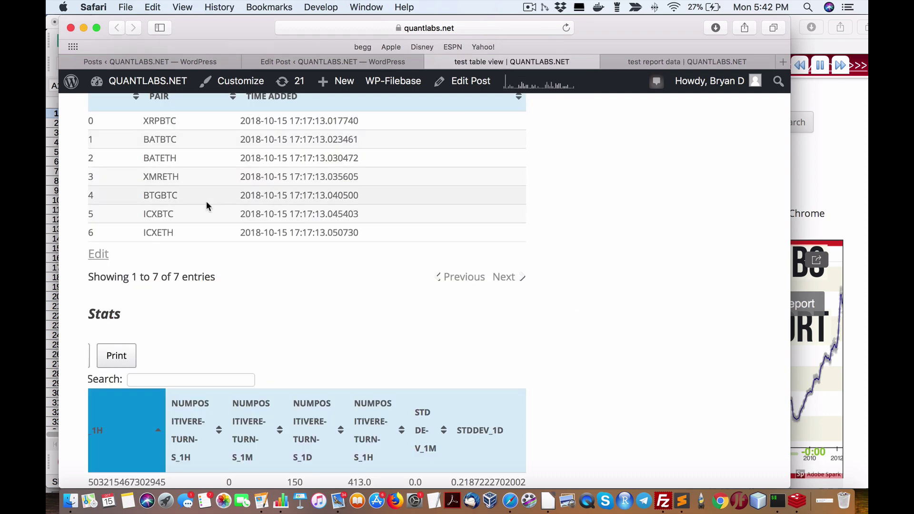
{"action": "scroll", "coordinate": [206, 200], "scroll_direction": "down", "scroll_amount": 1}
{"action": "scroll", "coordinate": [206, 200], "scroll_direction": "up", "scroll_amount": 5}
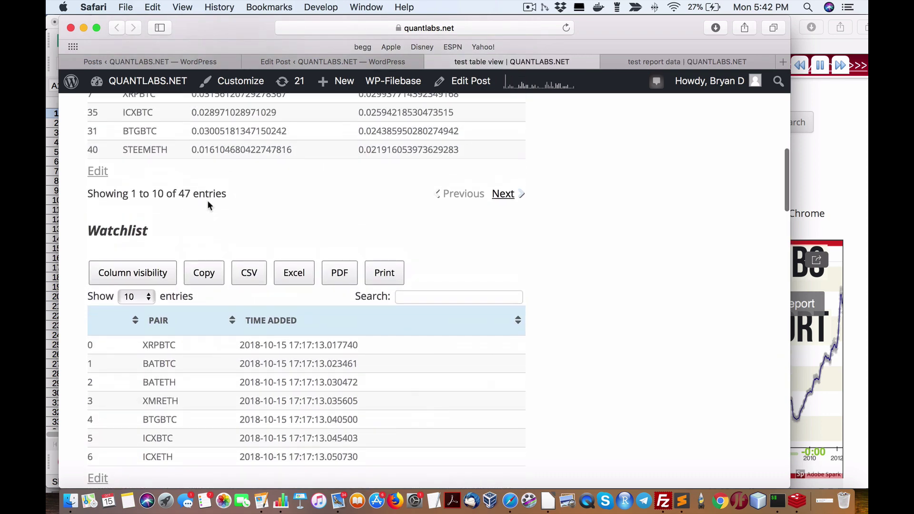
{"action": "scroll", "coordinate": [206, 200], "scroll_direction": "down", "scroll_amount": 10}
{"action": "scroll", "coordinate": [207, 200], "scroll_direction": "down", "scroll_amount": 5}
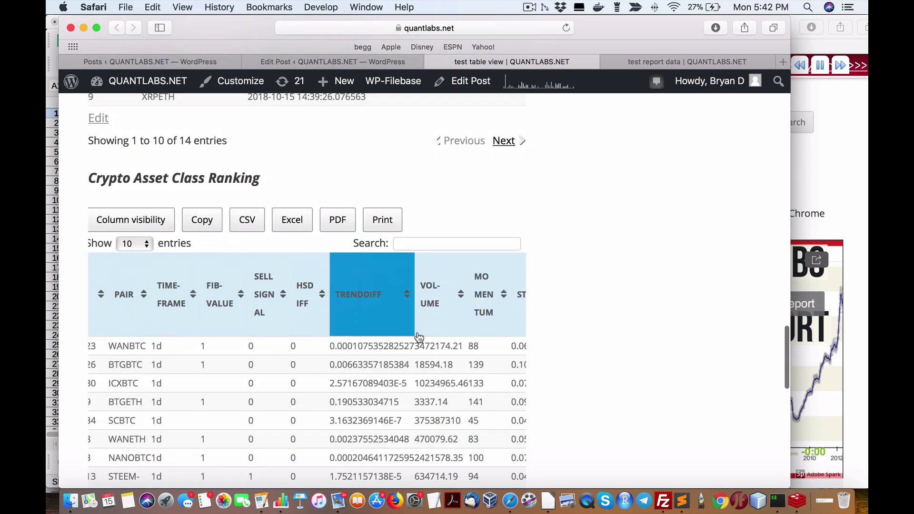
{"action": "left_click", "coordinate": [434, 307]}
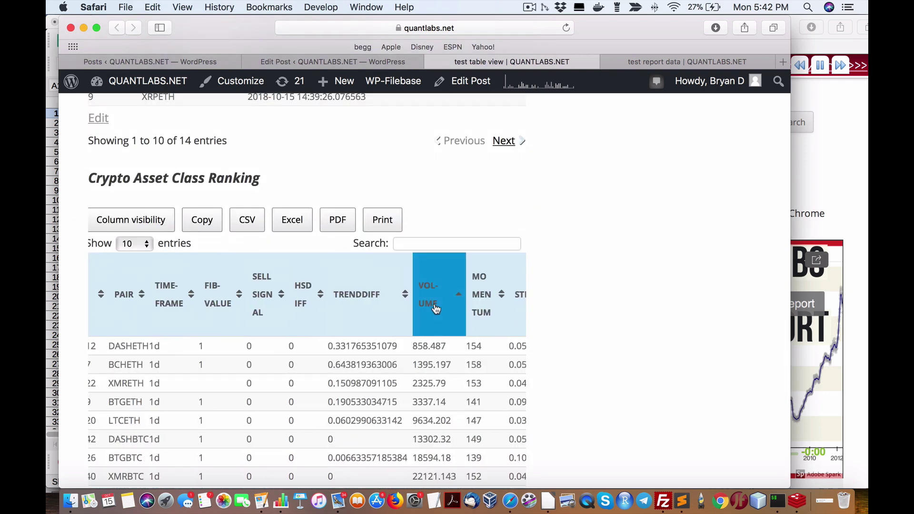
- Sort the Crypto Asset Class Ranking table by Volume in descending order and check its columns across to StdDev
{"action": "left_click", "coordinate": [435, 308]}
{"action": "scroll", "coordinate": [182, 364], "scroll_direction": "right", "scroll_amount": 2}
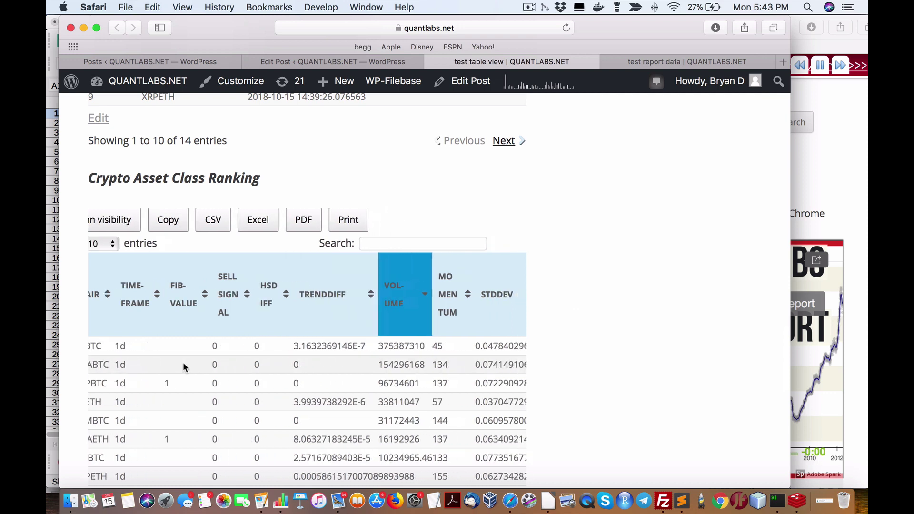
{"action": "scroll", "coordinate": [183, 361], "scroll_direction": "left", "scroll_amount": 3}
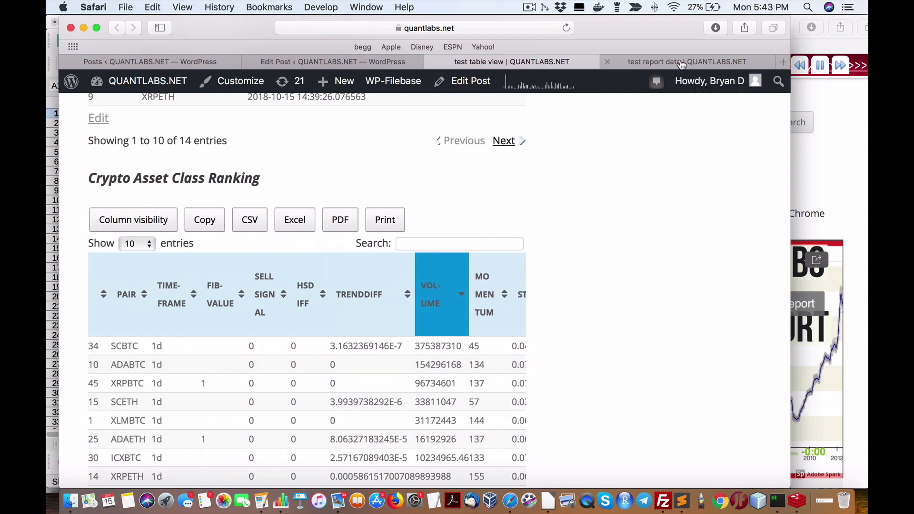
- Switch to the test report data page and compare the buy signal pairs and XRPBTC statistics in the Filtered On Volume longs report
{"action": "left_click", "coordinate": [681, 64]}
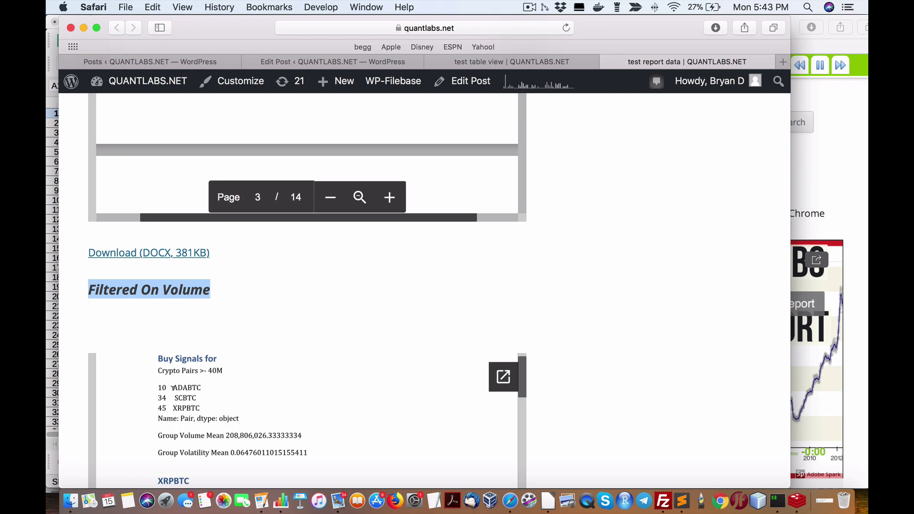
{"action": "scroll", "coordinate": [188, 389], "scroll_direction": "down", "scroll_amount": 10}
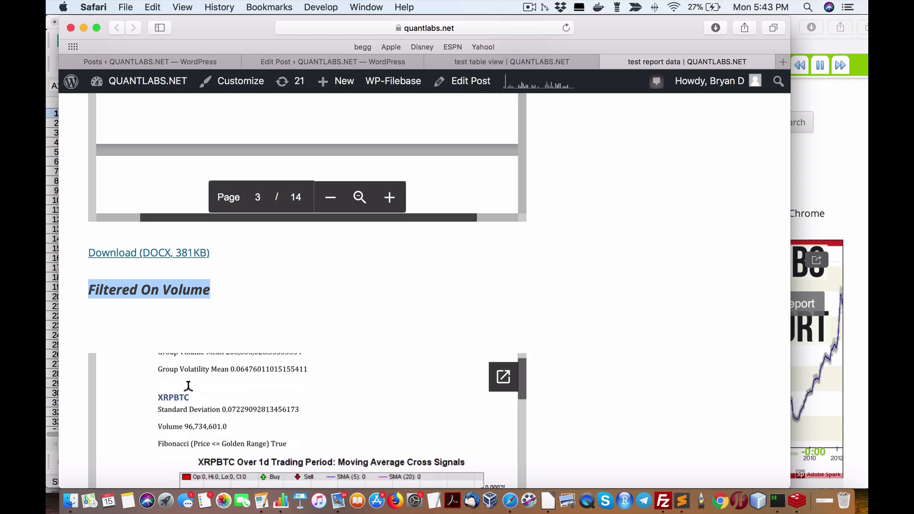
{"action": "scroll", "coordinate": [188, 389], "scroll_direction": "down", "scroll_amount": 5}
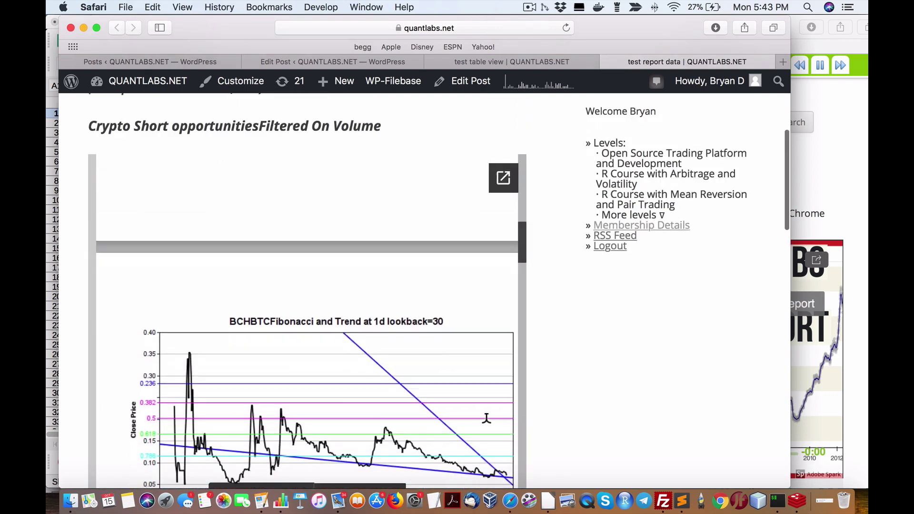
- Switch to iTerm2 and check the report script's output in the fourth bash session, returning to the fifth session
{"action": "left_click", "coordinate": [776, 502]}
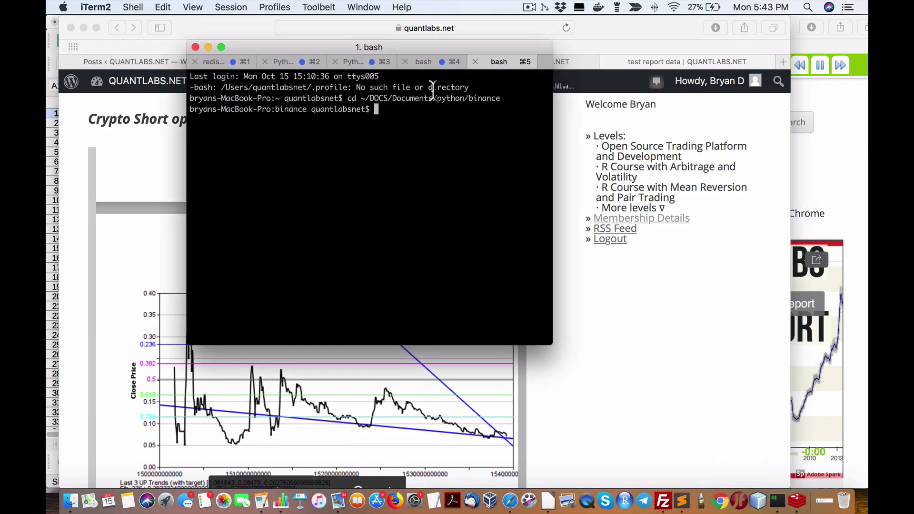
{"action": "left_click", "coordinate": [436, 68]}
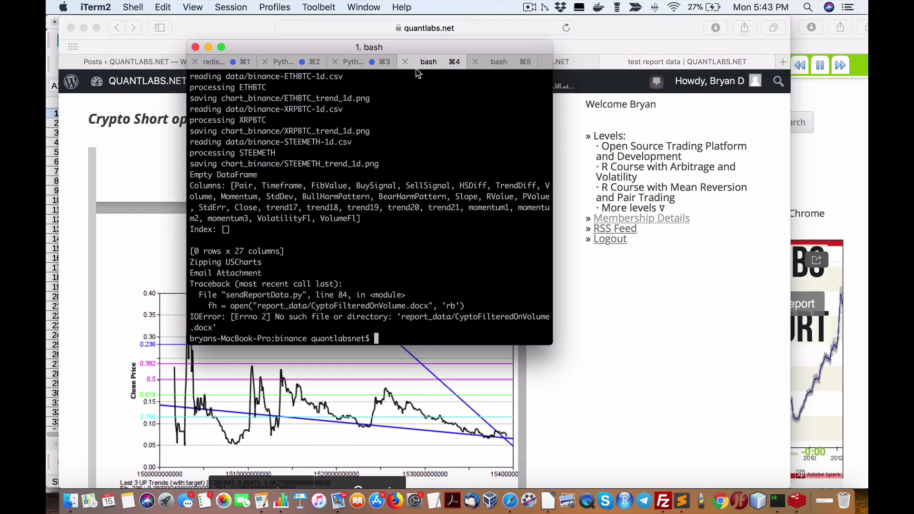
{"action": "left_click", "coordinate": [503, 62]}
- Return to Safari and examine the BCHBTC and STEEMBTC trendline, Fibonacci and moving average charts in the embedded short opportunities report
{"action": "left_click", "coordinate": [126, 196]}
{"action": "scroll", "coordinate": [223, 224], "scroll_direction": "down", "scroll_amount": 5}
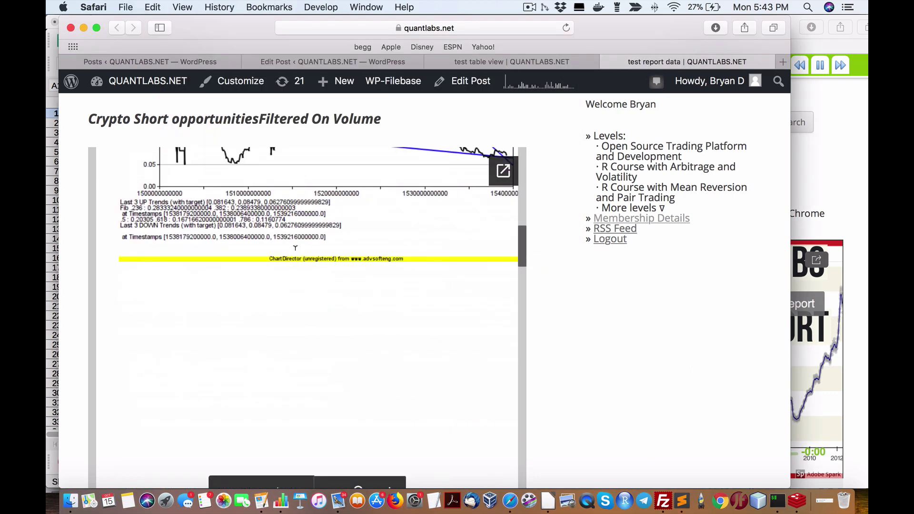
{"action": "scroll", "coordinate": [296, 248], "scroll_direction": "up", "scroll_amount": 10}
{"action": "scroll", "coordinate": [296, 248], "scroll_direction": "up", "scroll_amount": 20}
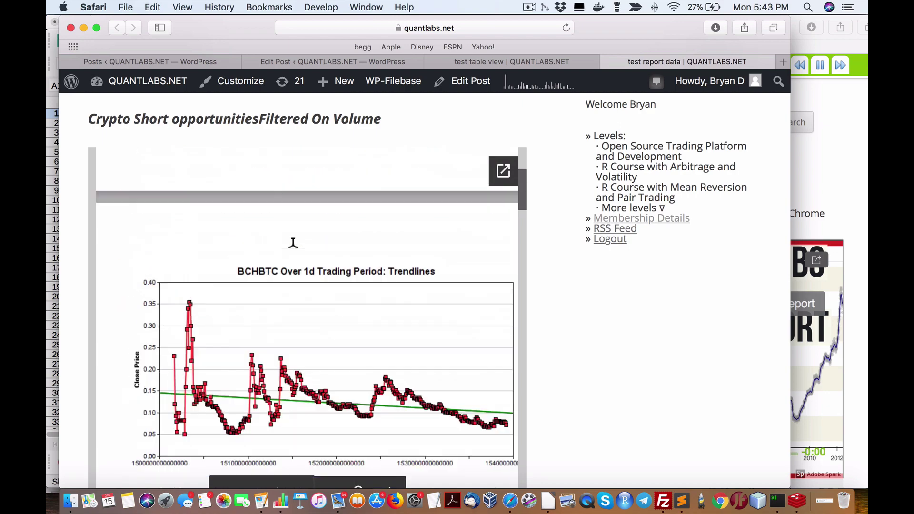
{"action": "scroll", "coordinate": [435, 271], "scroll_direction": "down", "scroll_amount": 15}
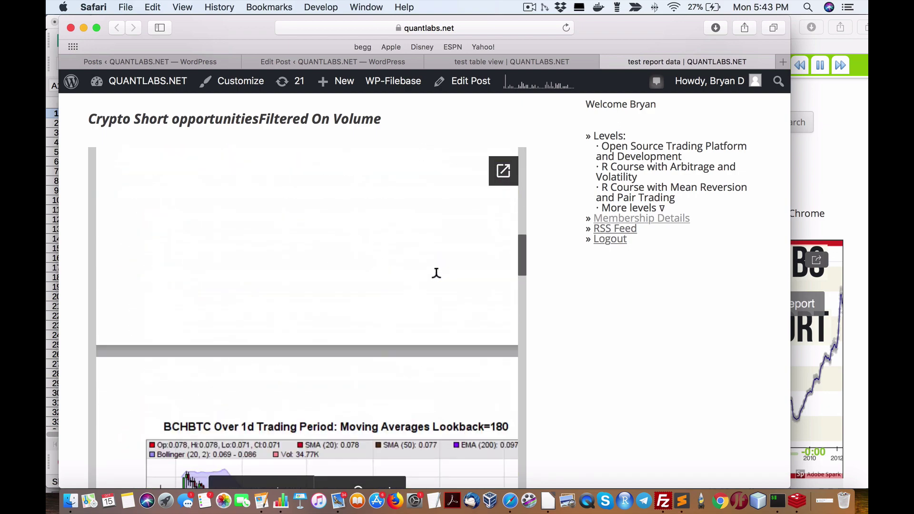
{"action": "scroll", "coordinate": [499, 260], "scroll_direction": "down", "scroll_amount": 15}
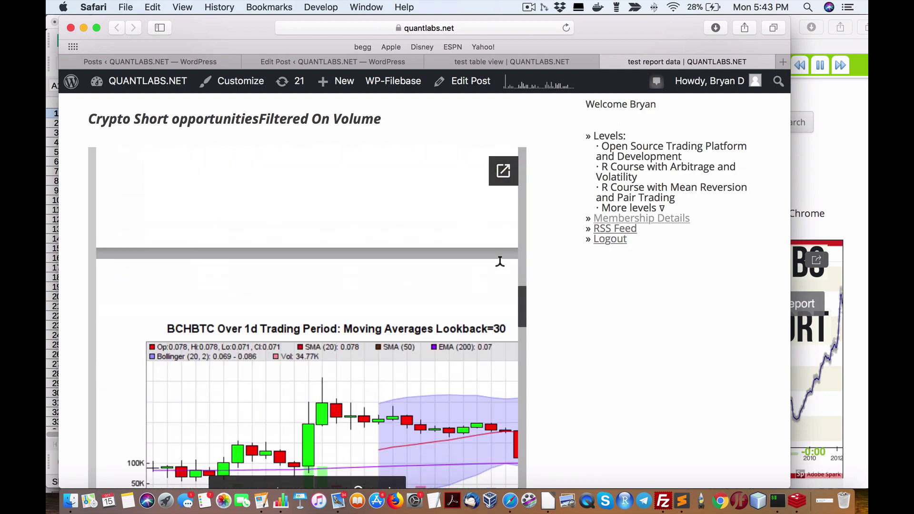
{"action": "scroll", "coordinate": [500, 261], "scroll_direction": "down", "scroll_amount": 5}
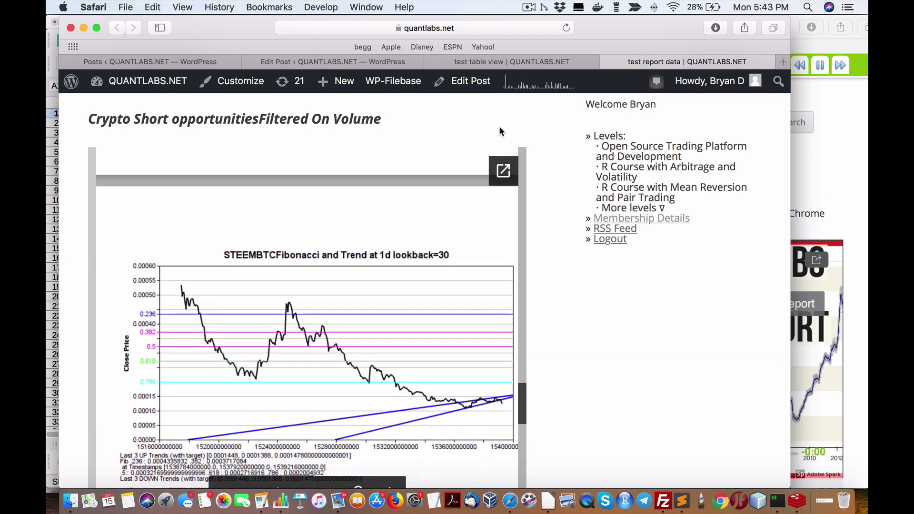
{"action": "scroll", "coordinate": [503, 256], "scroll_direction": "down", "scroll_amount": 5}
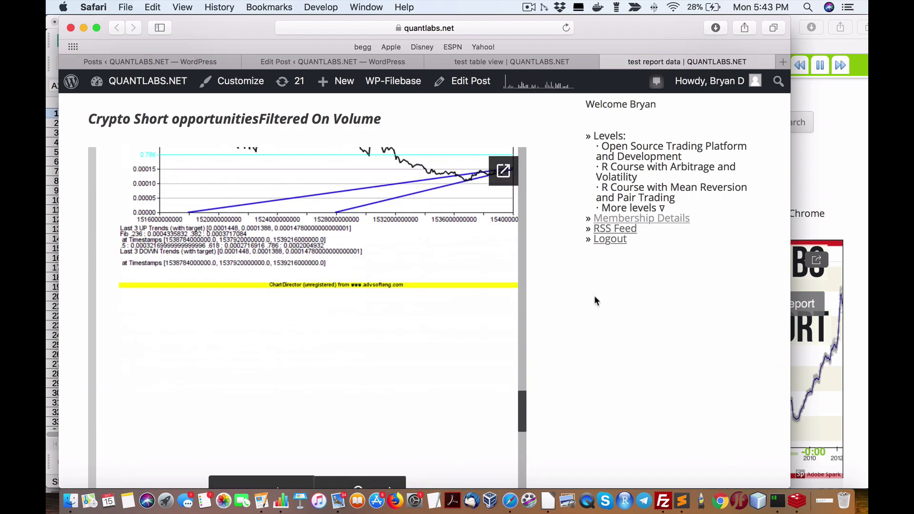
- Look over the test report data page from its title through the STEEMBTC charts to the DOCX download and Filtered On Volume heading
{"action": "scroll", "coordinate": [594, 296], "scroll_direction": "down", "scroll_amount": 9}
{"action": "scroll", "coordinate": [595, 296], "scroll_direction": "up", "scroll_amount": 14}
{"action": "scroll", "coordinate": [596, 289], "scroll_direction": "down", "scroll_amount": 6}
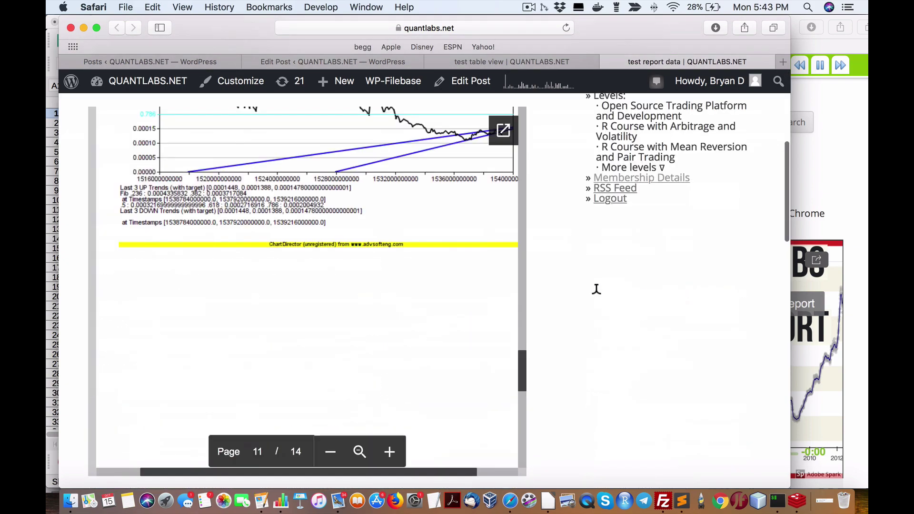
{"action": "scroll", "coordinate": [595, 290], "scroll_direction": "down", "scroll_amount": 10}
{"action": "scroll", "coordinate": [595, 295], "scroll_direction": "up", "scroll_amount": 8}
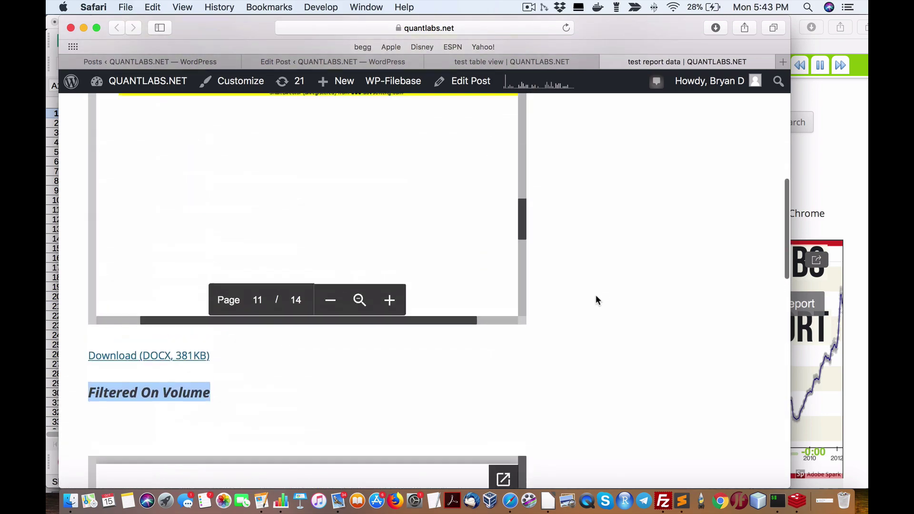
{"action": "scroll", "coordinate": [595, 295], "scroll_direction": "up", "scroll_amount": 10}
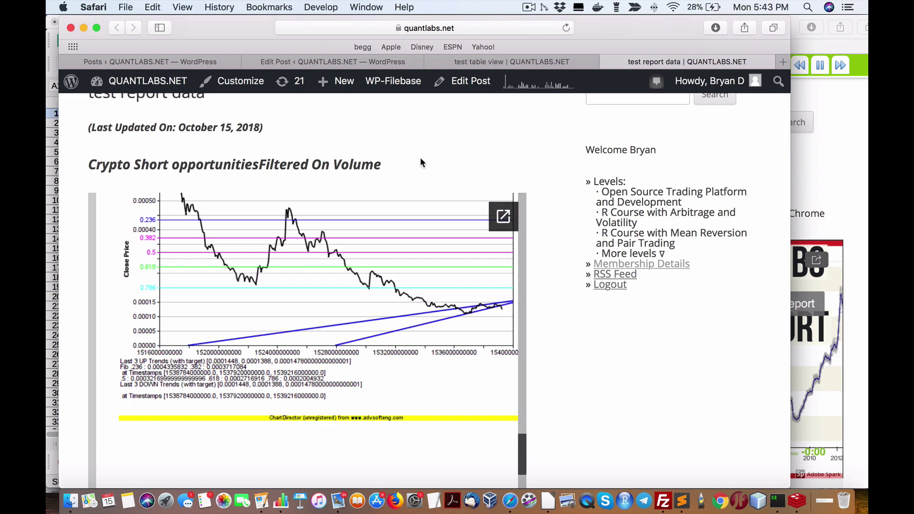
{"action": "scroll", "coordinate": [420, 159], "scroll_direction": "up", "scroll_amount": 2}
{"action": "scroll", "coordinate": [420, 162], "scroll_direction": "up", "scroll_amount": 3}
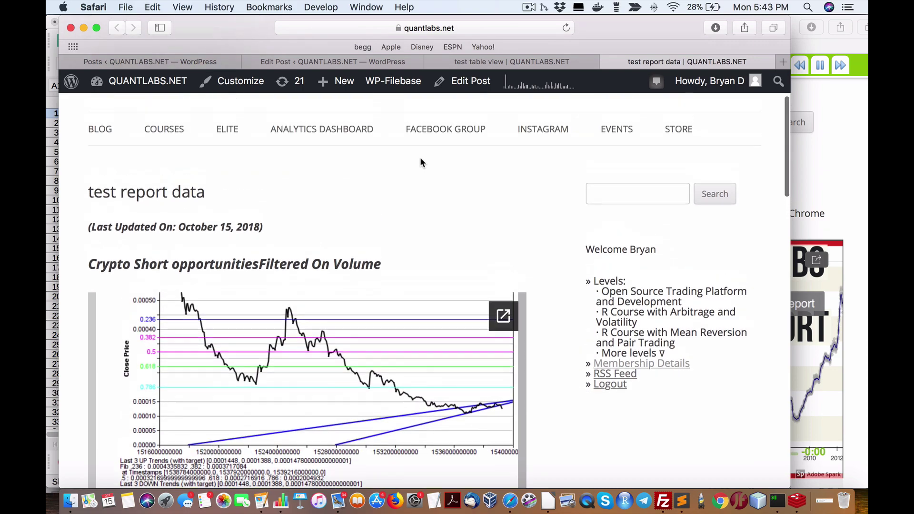
{"action": "scroll", "coordinate": [420, 157], "scroll_direction": "down", "scroll_amount": 8}
{"action": "scroll", "coordinate": [421, 149], "scroll_direction": "up", "scroll_amount": 15}
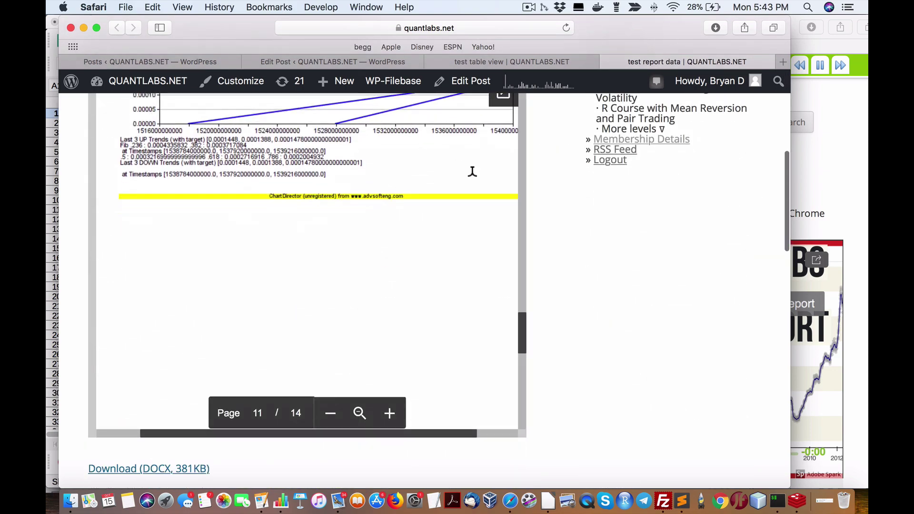
{"action": "scroll", "coordinate": [542, 254], "scroll_direction": "up", "scroll_amount": 10}
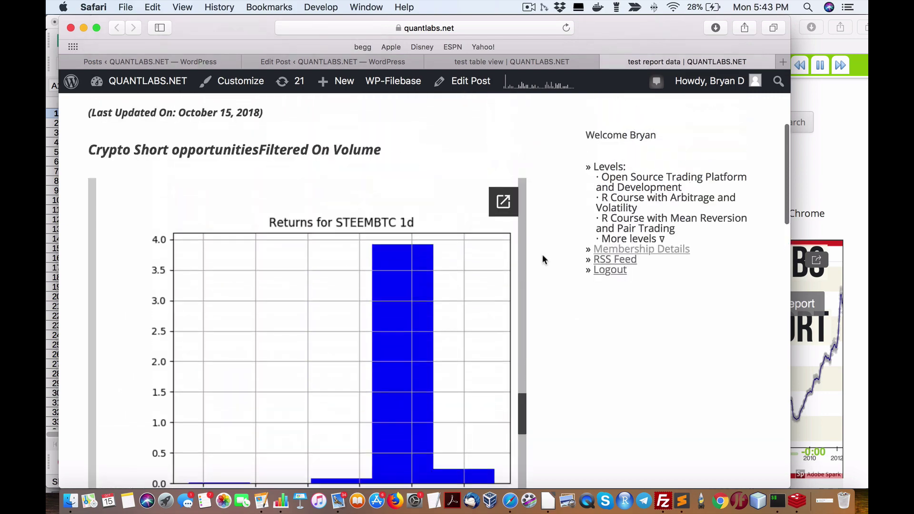
{"action": "scroll", "coordinate": [541, 254], "scroll_direction": "down", "scroll_amount": 4}
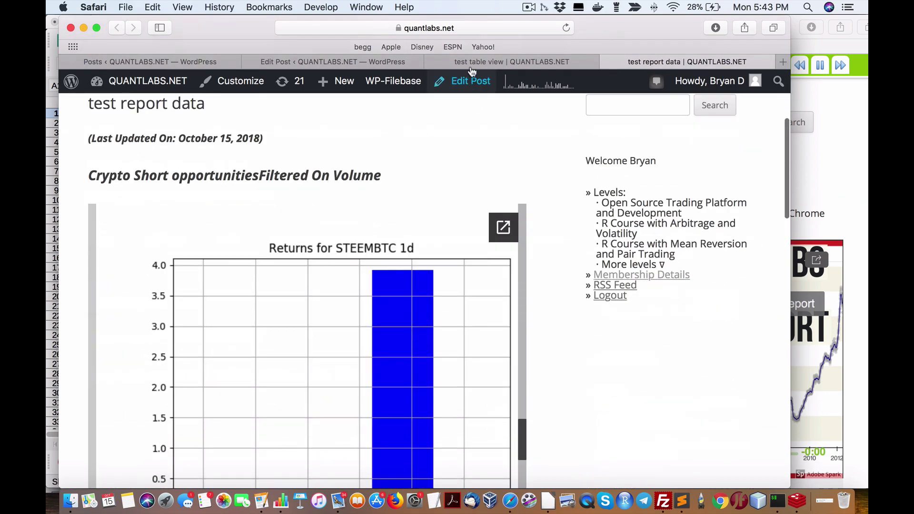
- Return to the test table view page and look over its tables from the page end up to the 1H_CHANGE and 3H_CHANGE table
{"action": "left_click", "coordinate": [495, 62]}
{"action": "scroll", "coordinate": [390, 197], "scroll_direction": "down", "scroll_amount": 10}
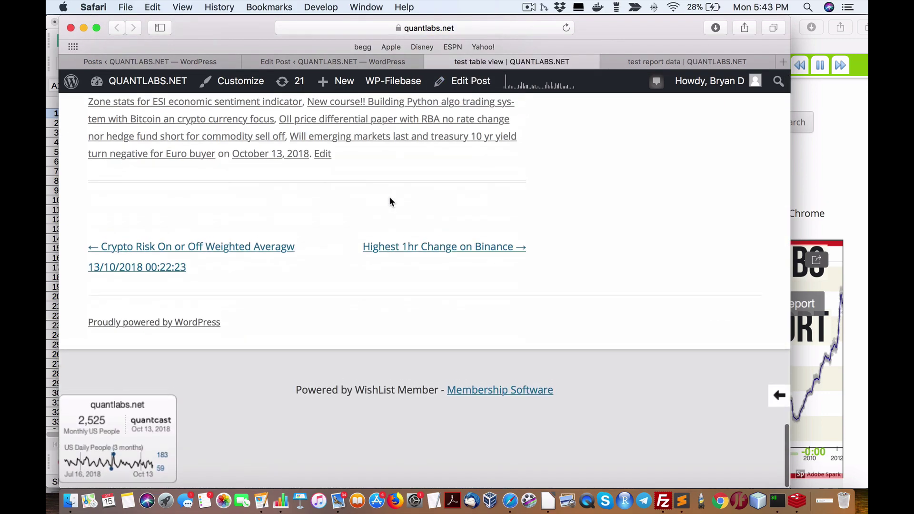
{"action": "scroll", "coordinate": [389, 198], "scroll_direction": "up", "scroll_amount": 12}
{"action": "scroll", "coordinate": [390, 201], "scroll_direction": "up", "scroll_amount": 15}
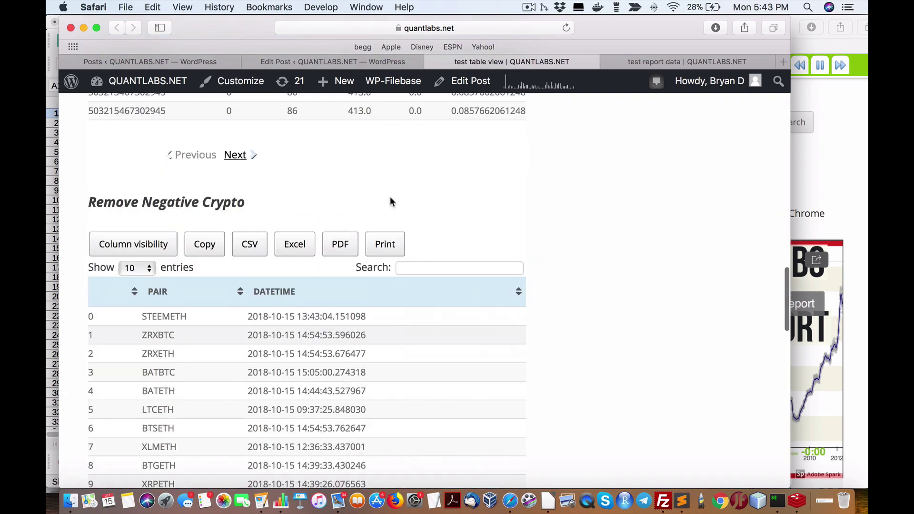
{"action": "scroll", "coordinate": [390, 196], "scroll_direction": "up", "scroll_amount": 6}
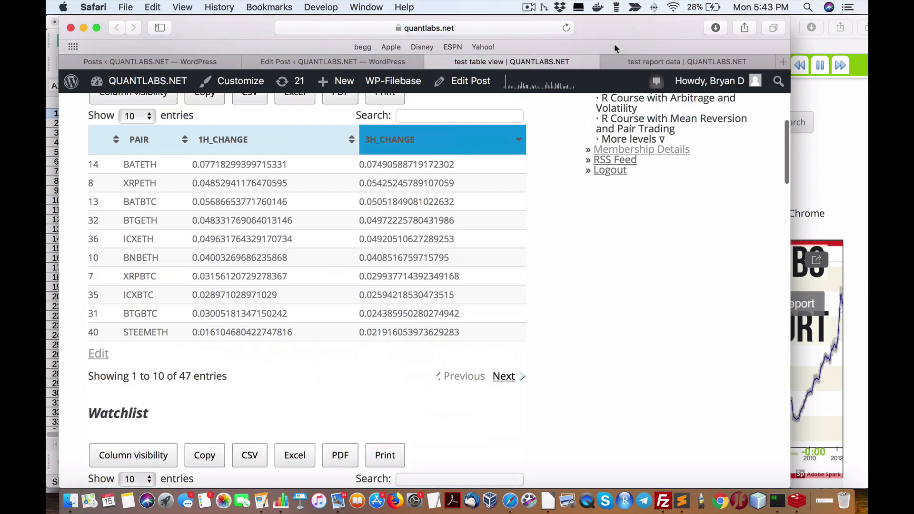
{"action": "left_click", "coordinate": [528, 8]}
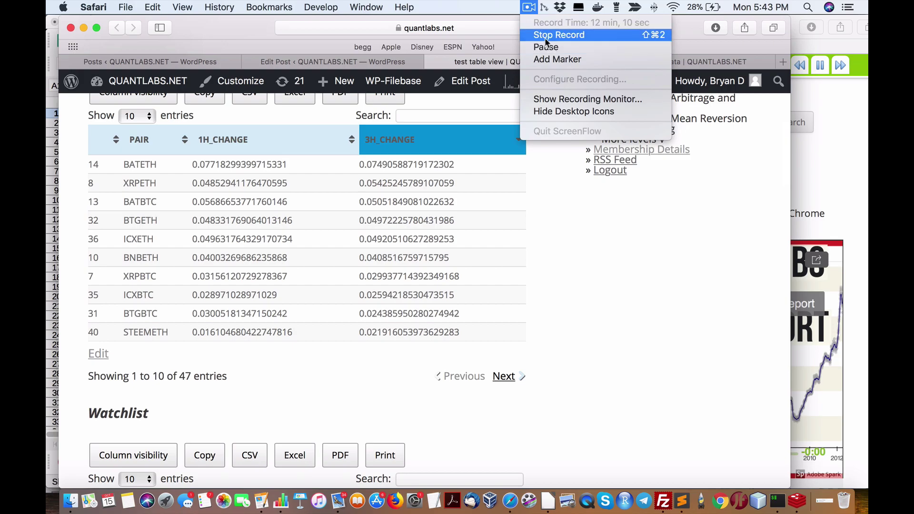